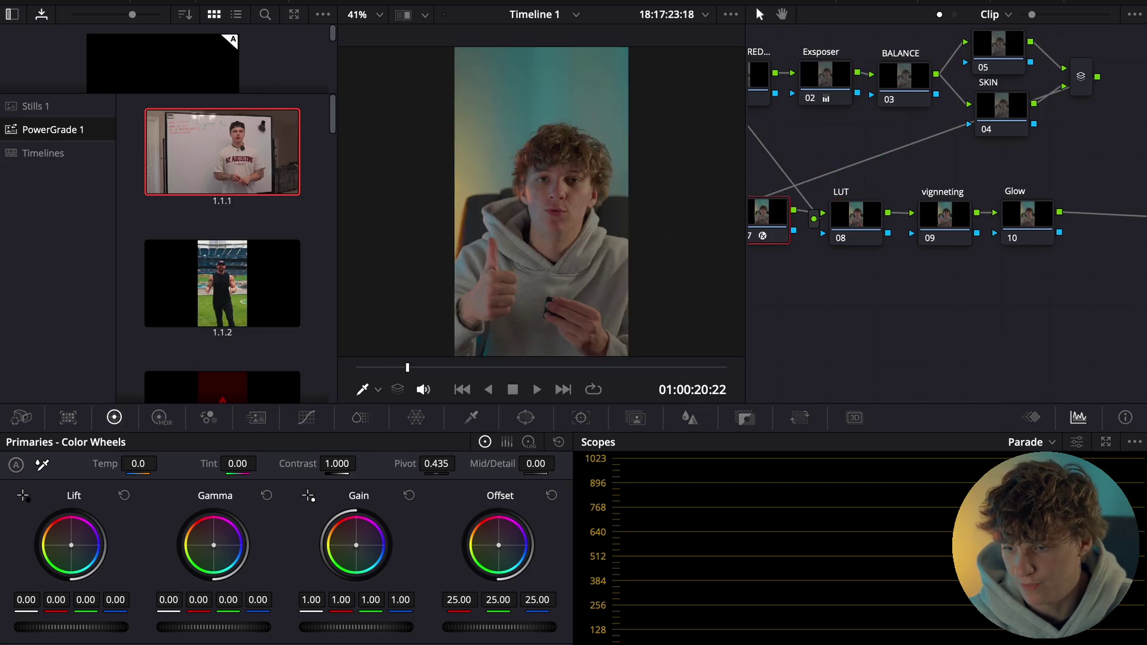
- Apply the +Cine_Teal_&_Orange_05 LUT from the Ryans Orange & Teal folder to the LUT node
{"action": "left_click", "coordinate": [1027, 2]}
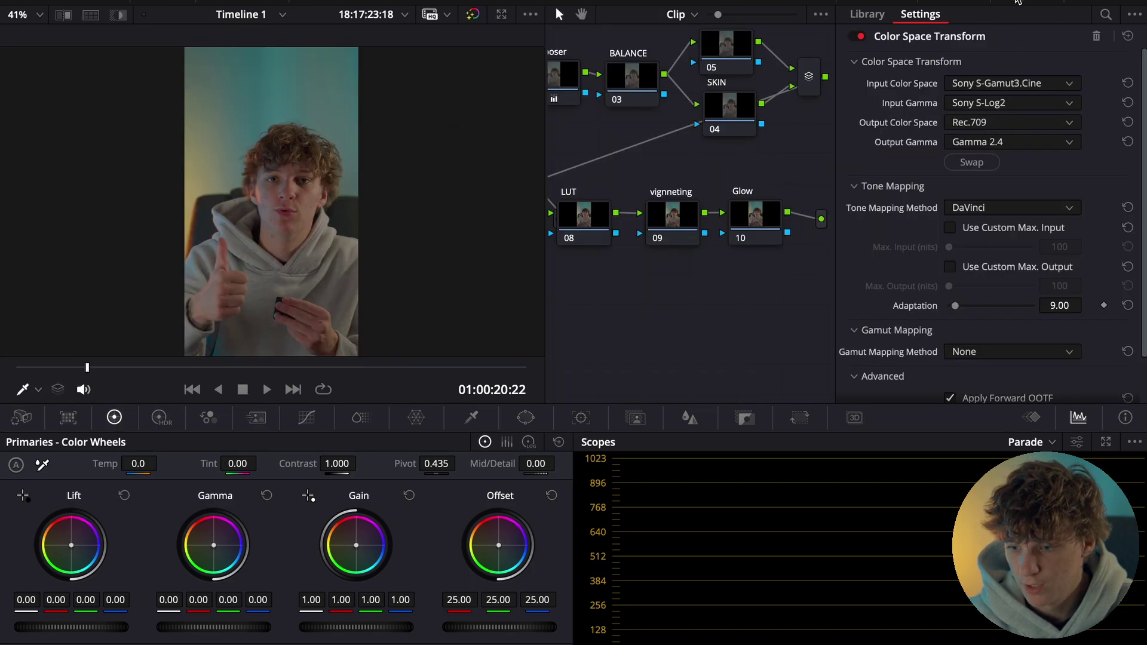
{"action": "left_click", "coordinate": [1014, 2]}
{"action": "left_click", "coordinate": [98, 1]}
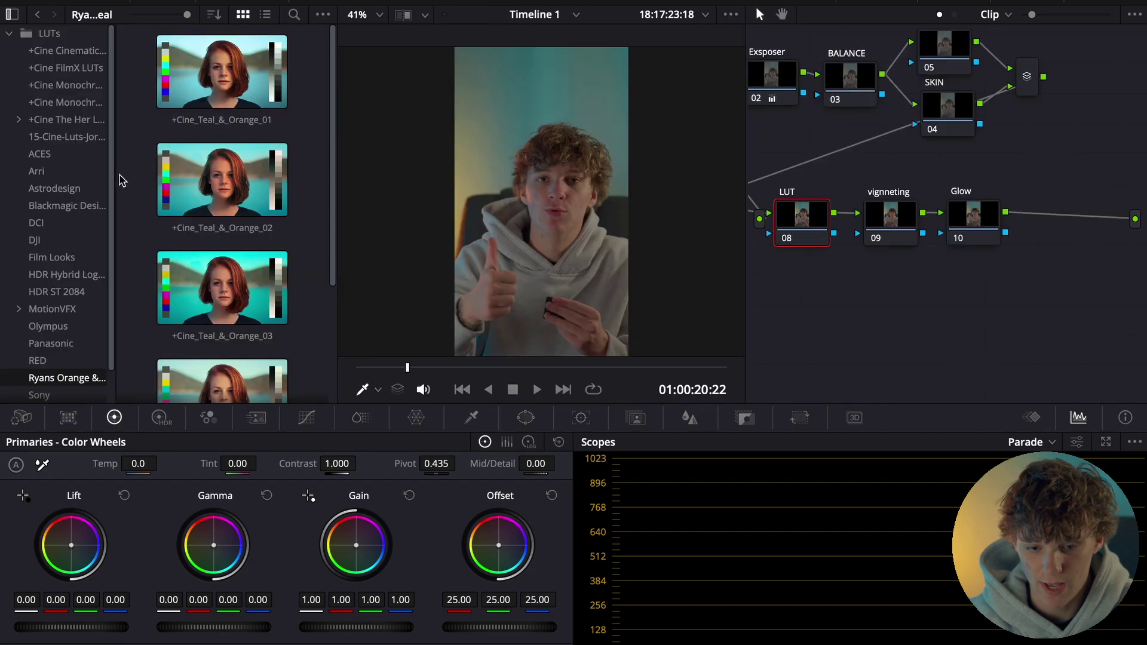
{"action": "scroll", "coordinate": [222, 269], "scroll_direction": "down", "scroll_amount": 5}
{"action": "left_click_drag", "start_coordinate": [222, 336], "coordinate": [798, 229]}
- Check the look on a later frame and set the LUT node's key output gain to 0.886
{"action": "left_click_drag", "start_coordinate": [410, 370], "coordinate": [426, 370]}
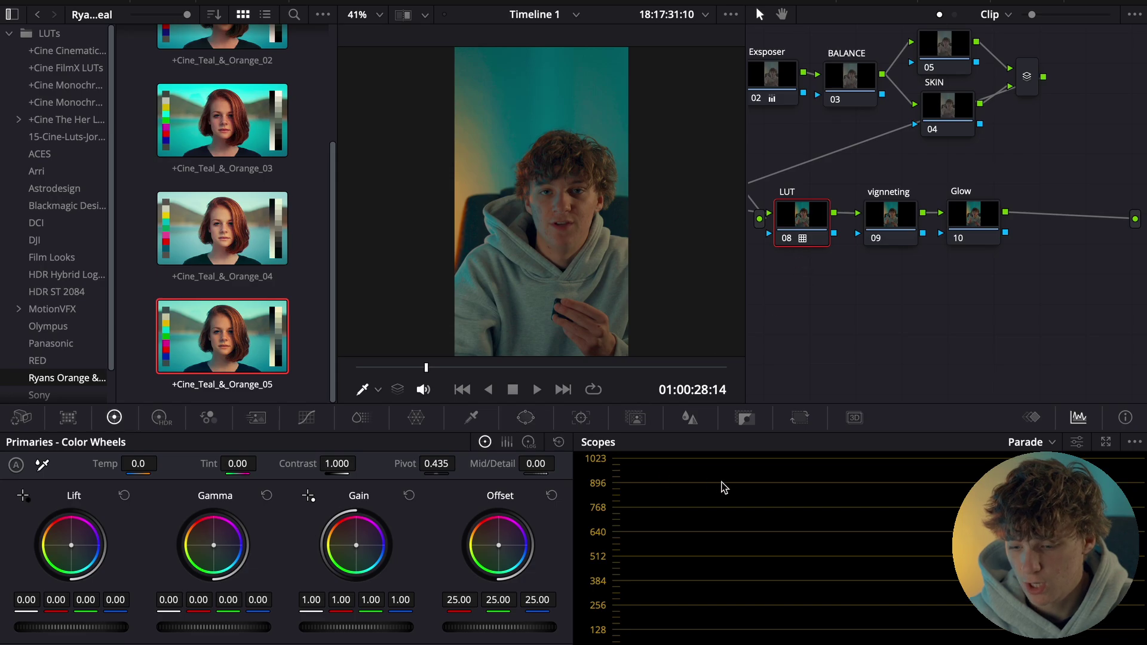
{"action": "left_click", "coordinate": [745, 419]}
{"action": "left_click_drag", "start_coordinate": [396, 568], "coordinate": [384, 568]}
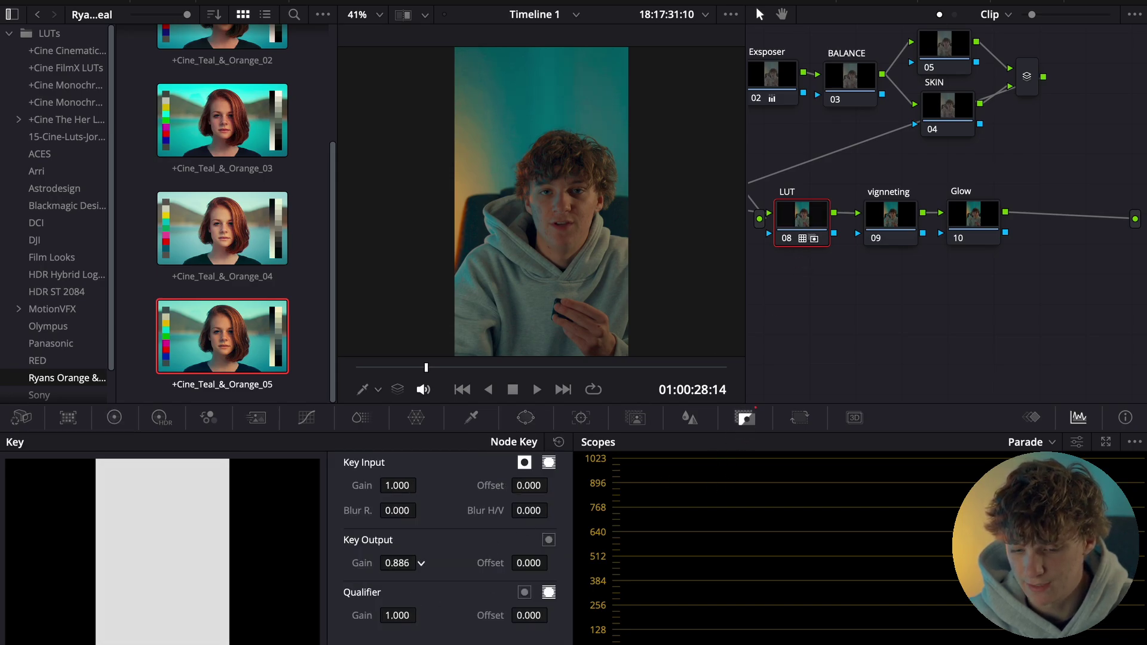
- Grab a still of the current grade into the PowerGrade 1 album
{"action": "left_click", "coordinate": [99, 5]}
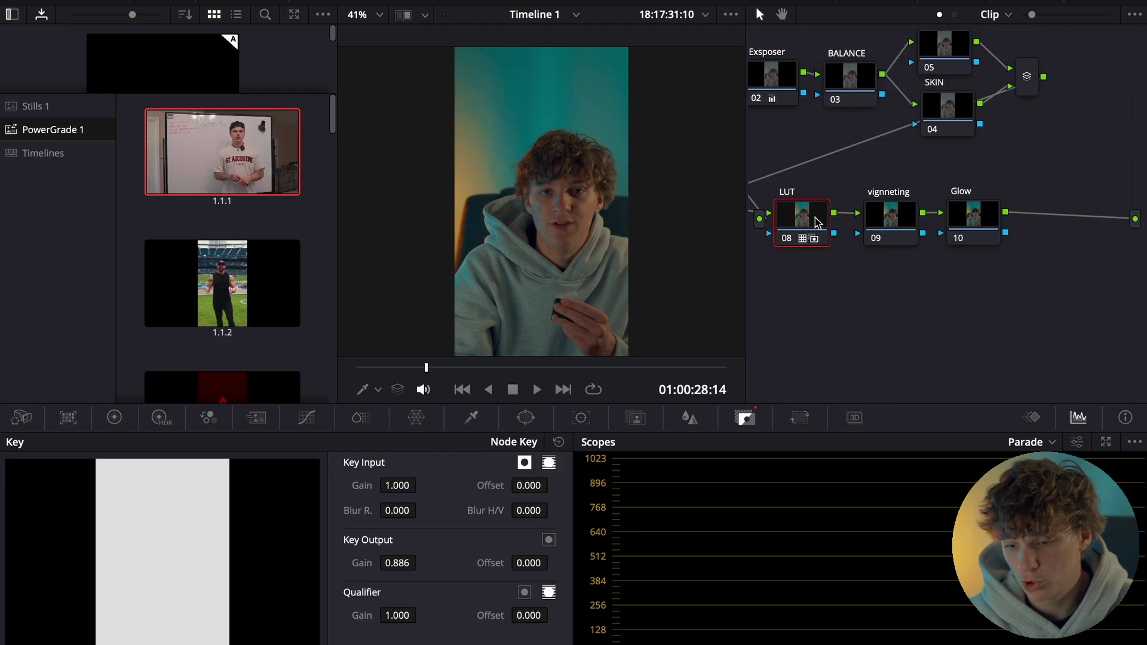
{"action": "right_click", "coordinate": [524, 172]}
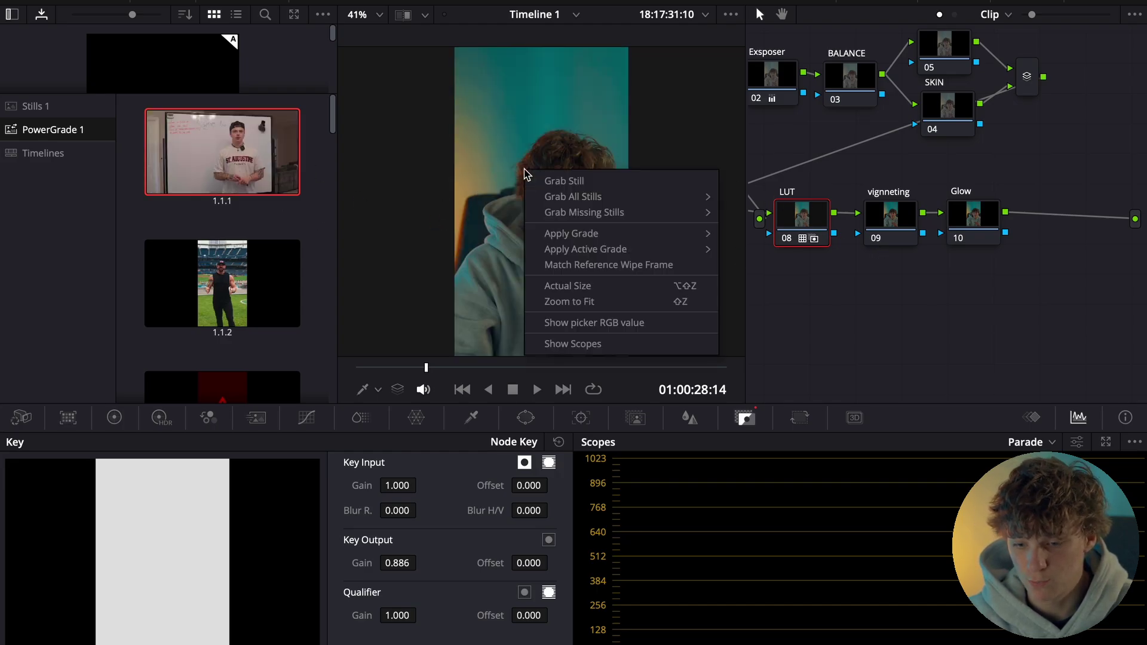
{"action": "left_click", "coordinate": [564, 181]}
{"action": "scroll", "coordinate": [269, 234], "scroll_direction": "down", "scroll_amount": 2}
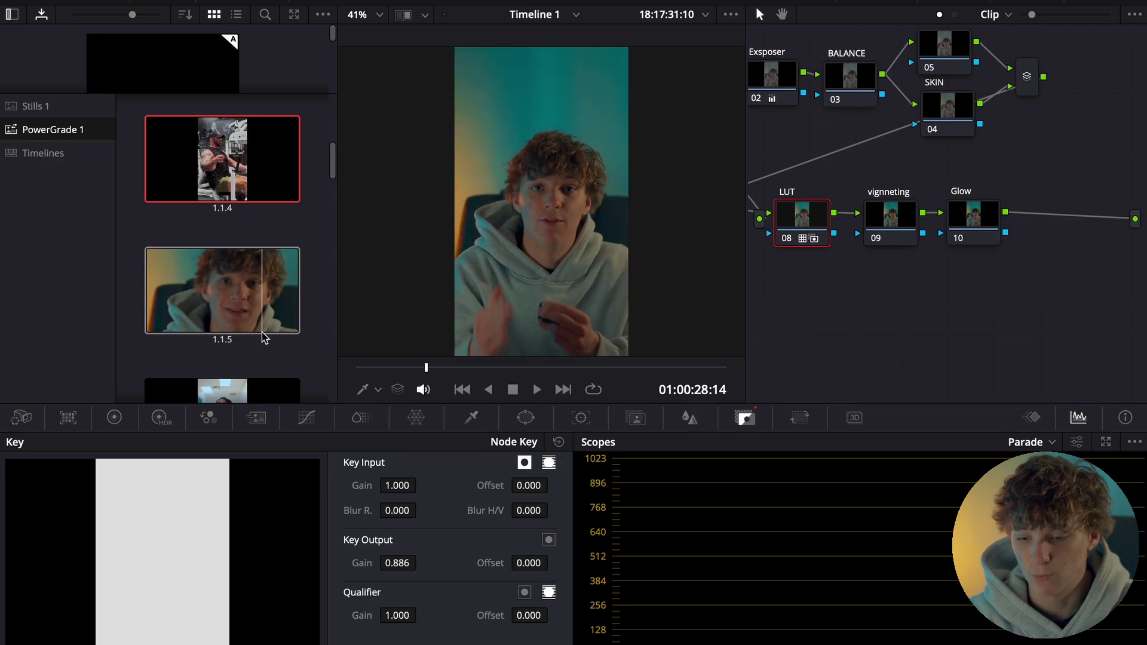
{"action": "left_click", "coordinate": [315, 304]}
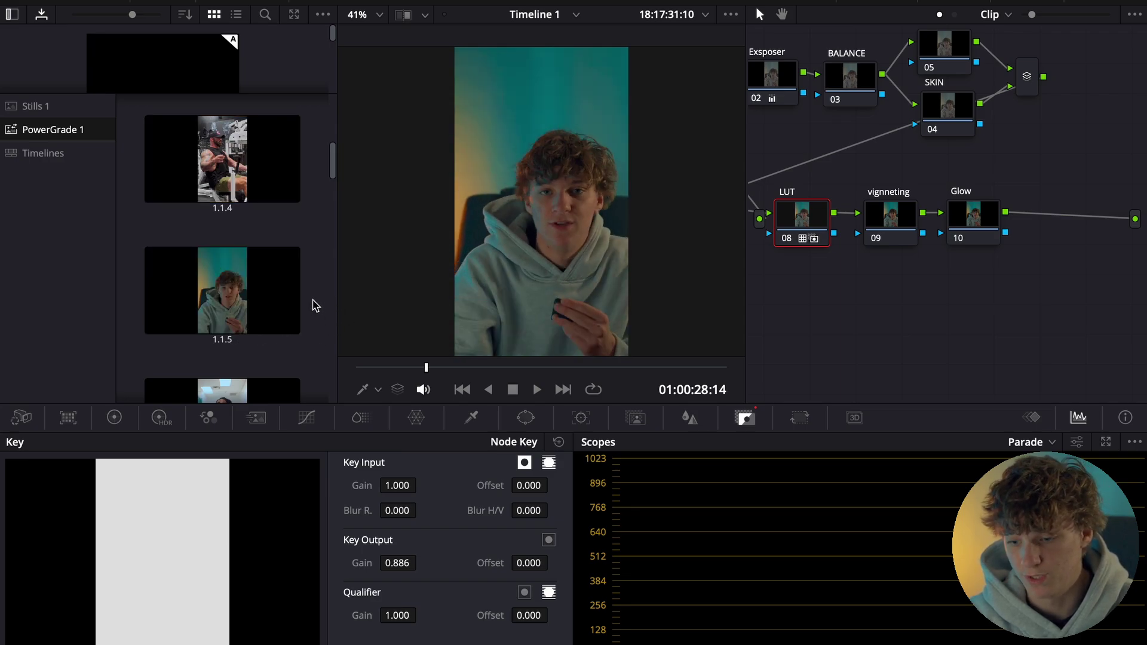
{"action": "scroll", "coordinate": [801, 158], "scroll_direction": "left", "scroll_amount": 2}
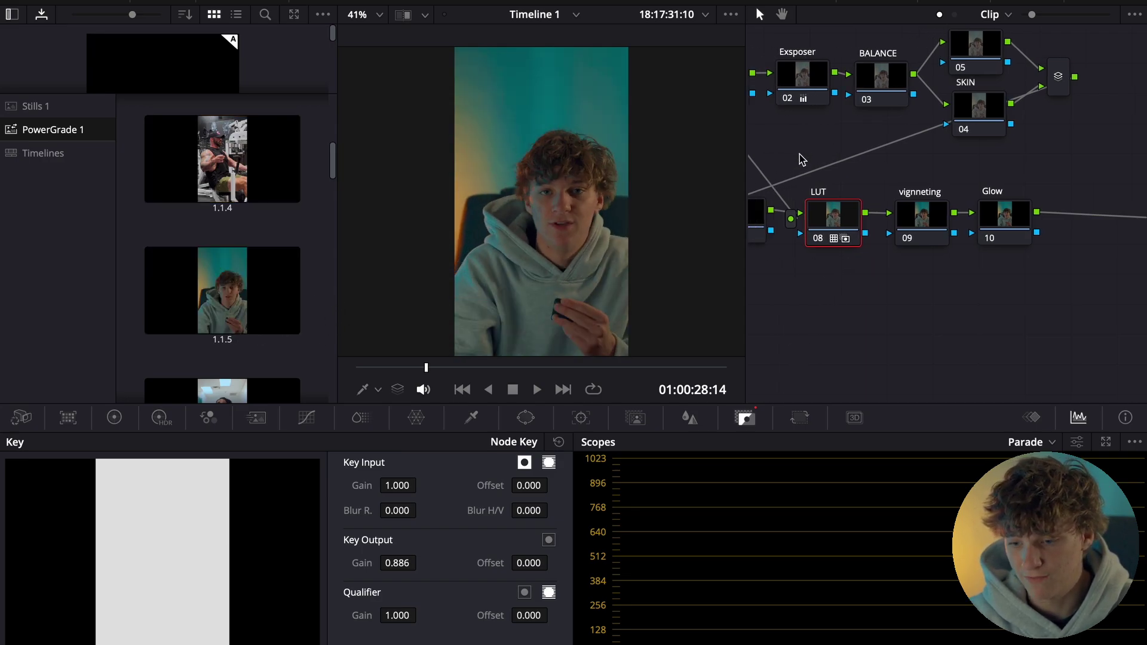
- Switch to the Edit page and move the playhead to the start of Timeline 1
{"action": "key", "text": "shift+4"}
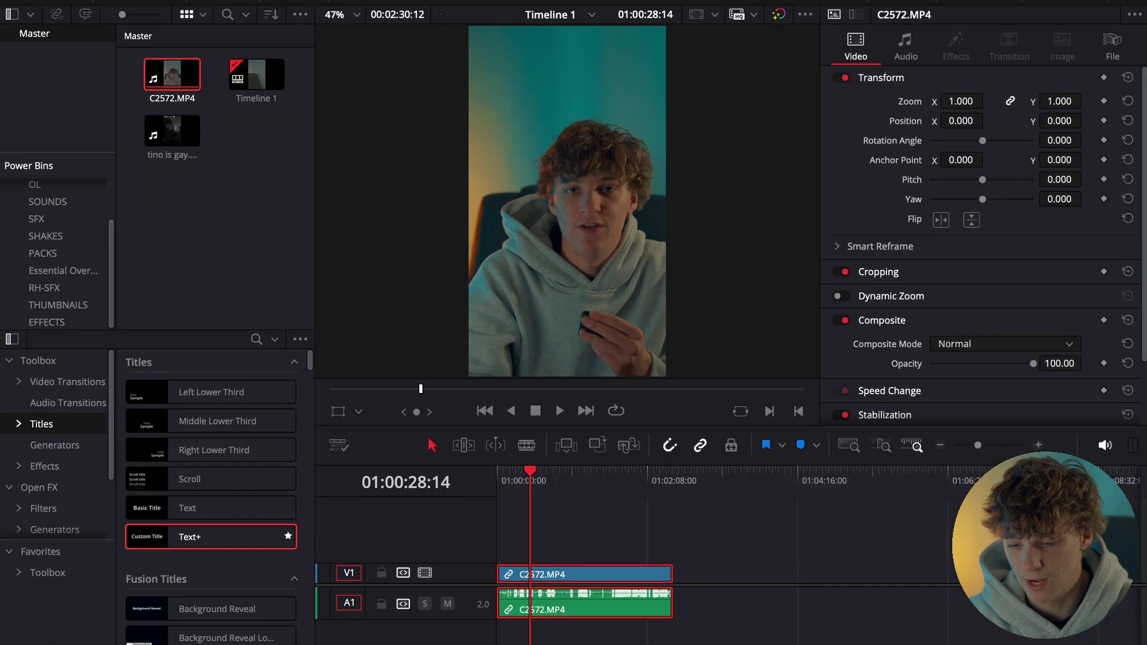
{"action": "key", "text": "Home"}
{"action": "left_click", "coordinate": [1038, 445]}
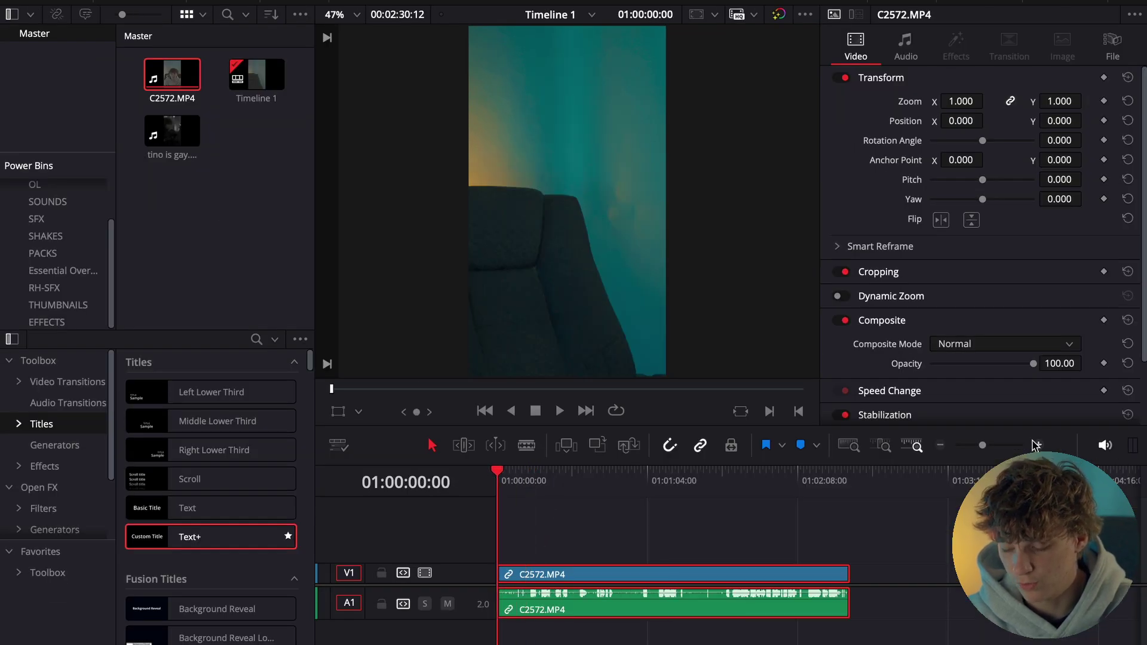
{"action": "left_click", "coordinate": [1038, 445]}
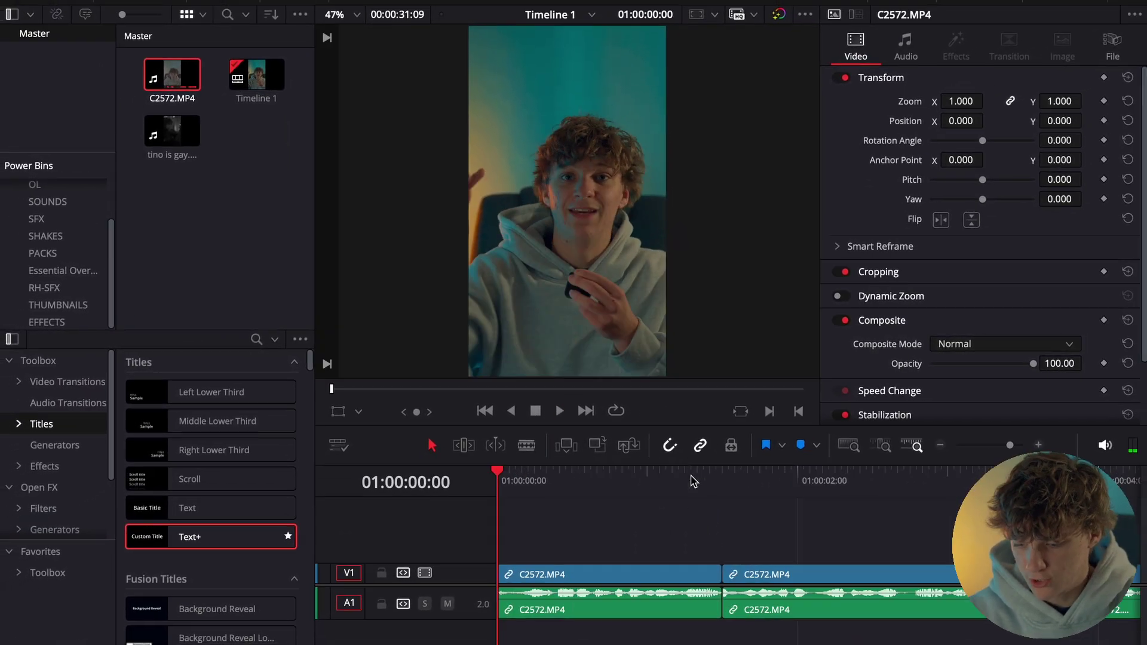
- Overlap the second clip on V2 with the end of the first clip and split it where the first clip ends
{"action": "left_click", "coordinate": [709, 485]}
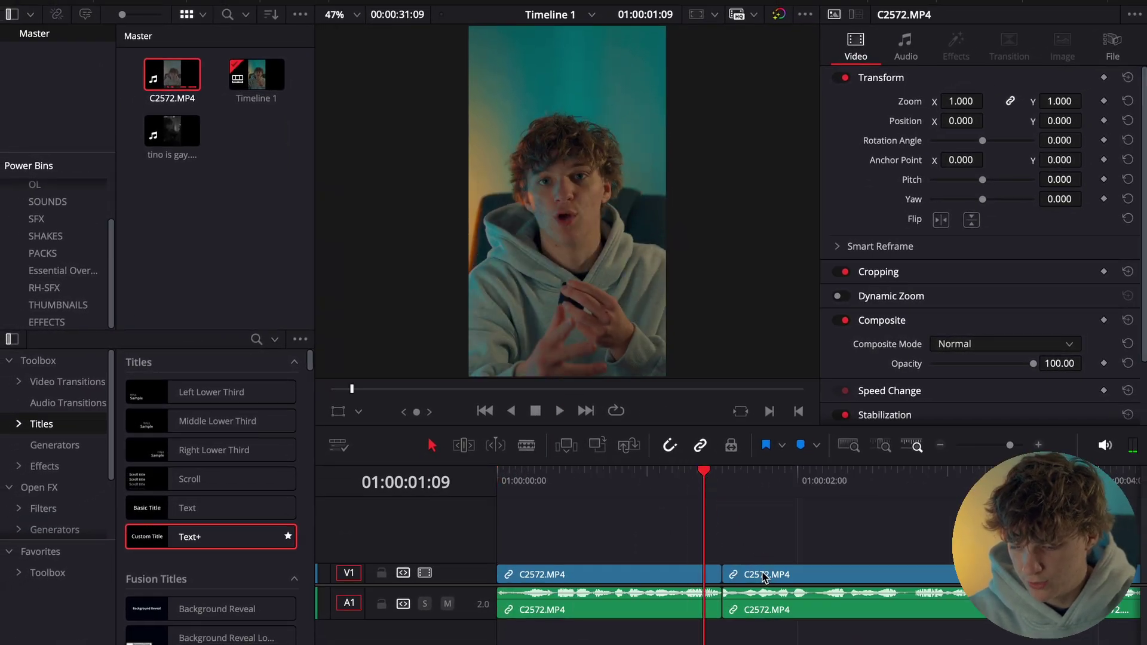
{"action": "mouse_move", "coordinate": [762, 576]}
{"action": "left_mouse_down"}
{"action": "mouse_move", "coordinate": [750, 553]}
{"action": "mouse_move", "coordinate": [769, 576]}
{"action": "left_mouse_up"}
{"action": "left_click", "coordinate": [720, 483]}
{"action": "key", "text": "super+b"}
{"action": "left_click", "coordinate": [717, 552]}
- Pull the clip after the 01:00:03:18 cut back over the previous clip's end and split it at the cut
{"action": "scroll", "coordinate": [776, 538], "scroll_direction": "right", "scroll_amount": 4}
{"action": "left_click", "coordinate": [817, 478]}
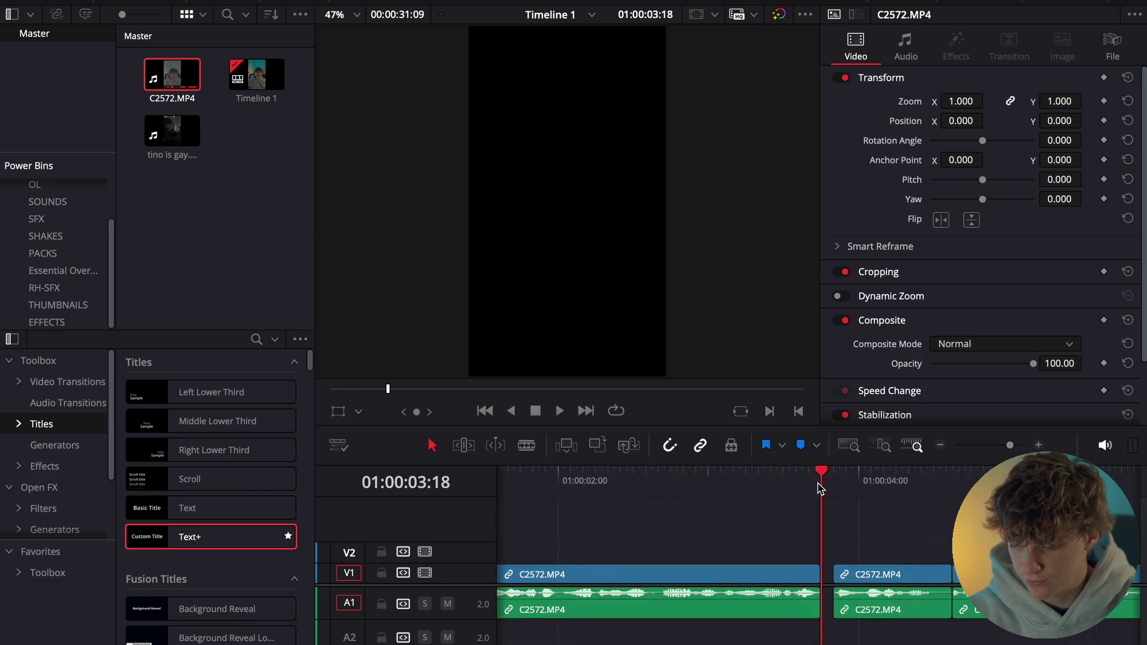
{"action": "left_click_drag", "start_coordinate": [862, 575], "coordinate": [803, 576]}
{"action": "scroll", "coordinate": [833, 579], "scroll_direction": "right", "scroll_amount": 2}
{"action": "left_click", "coordinate": [781, 484]}
{"action": "key", "text": "ctrl+b"}
- Shift the clips following the cuts near 11 and 17 seconds onto V2 so they slightly overlap the preceding clips
{"action": "scroll", "coordinate": [802, 584], "scroll_direction": "right", "scroll_amount": 3}
{"action": "scroll", "coordinate": [802, 585], "scroll_direction": "right", "scroll_amount": 5}
{"action": "left_click_drag", "start_coordinate": [950, 584], "coordinate": [896, 563]}
{"action": "left_click", "coordinate": [913, 488]}
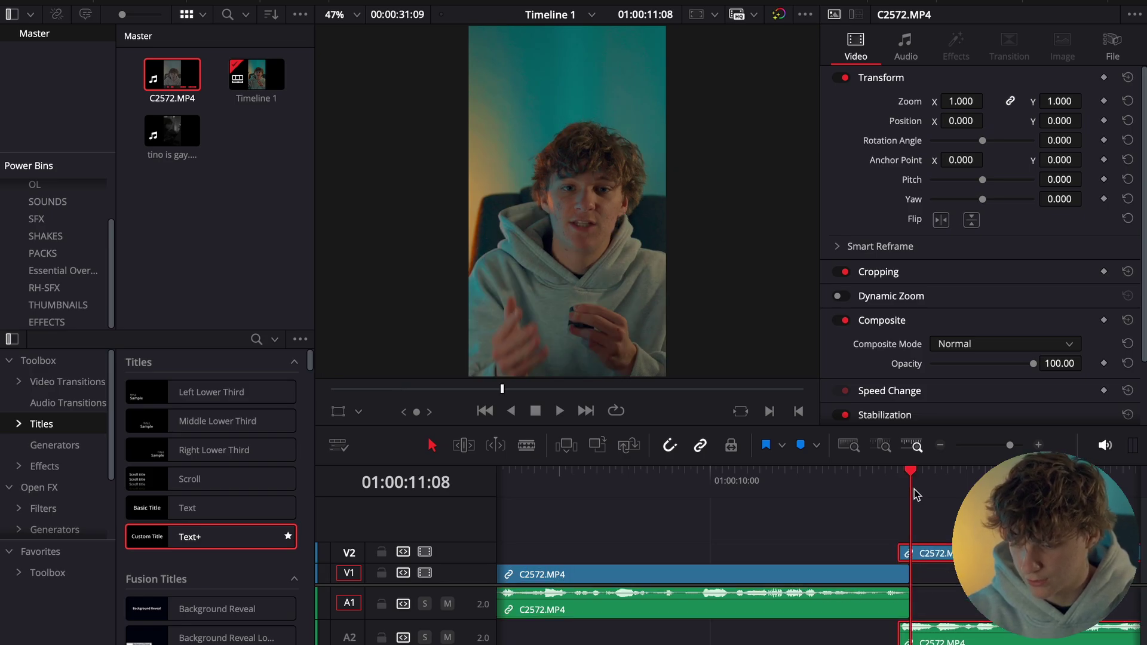
{"action": "key", "text": "Delete"}
{"action": "key", "text": "ctrl+z"}
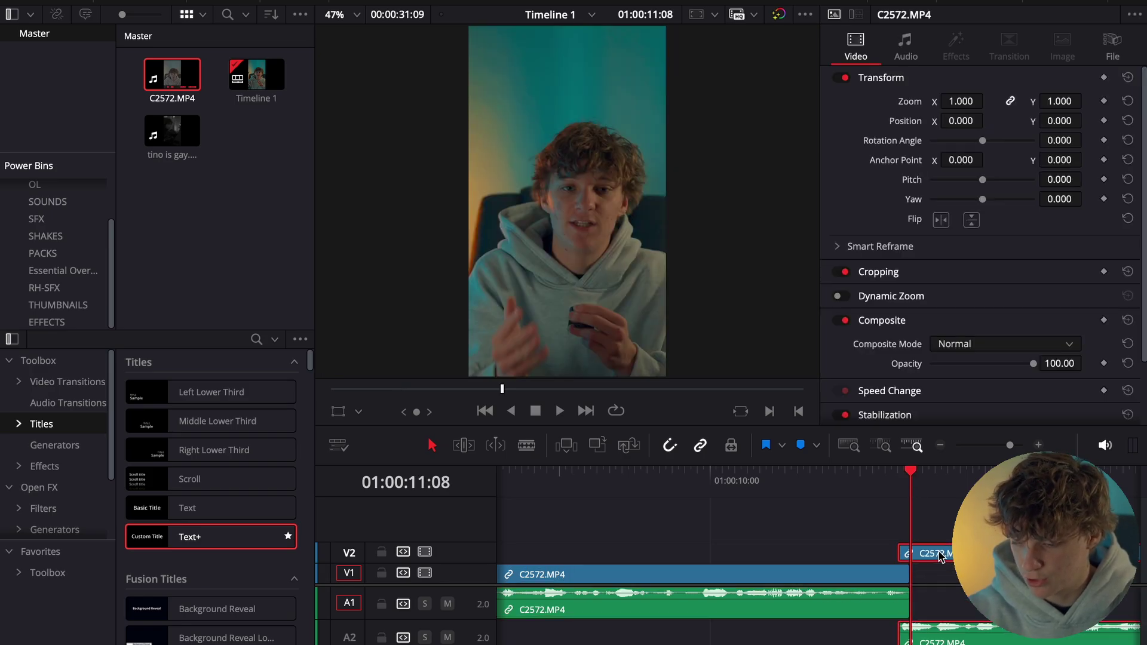
{"action": "scroll", "coordinate": [939, 567], "scroll_direction": "right", "scroll_amount": 10}
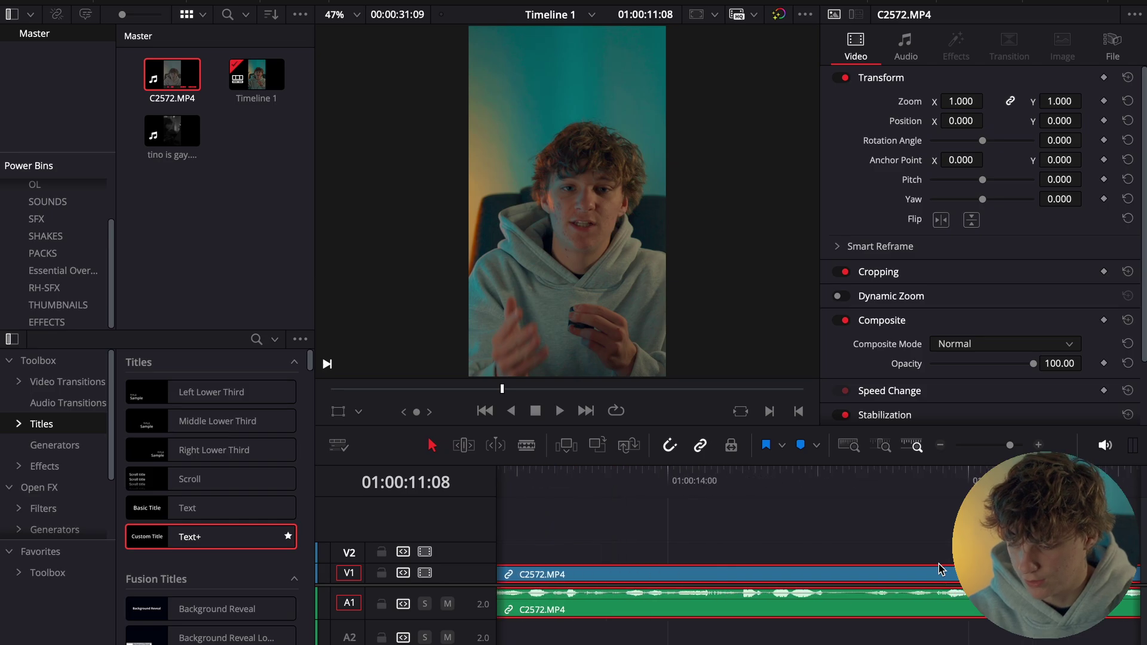
{"action": "left_click_drag", "start_coordinate": [927, 568], "coordinate": [875, 552]}
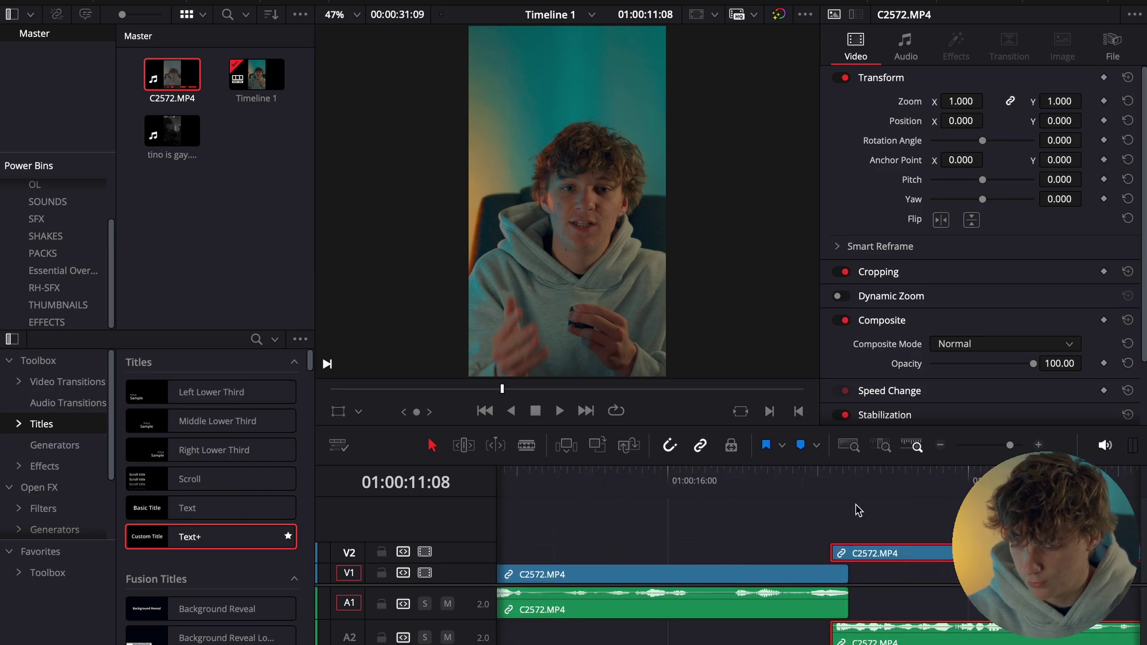
{"action": "key", "text": "Down"}
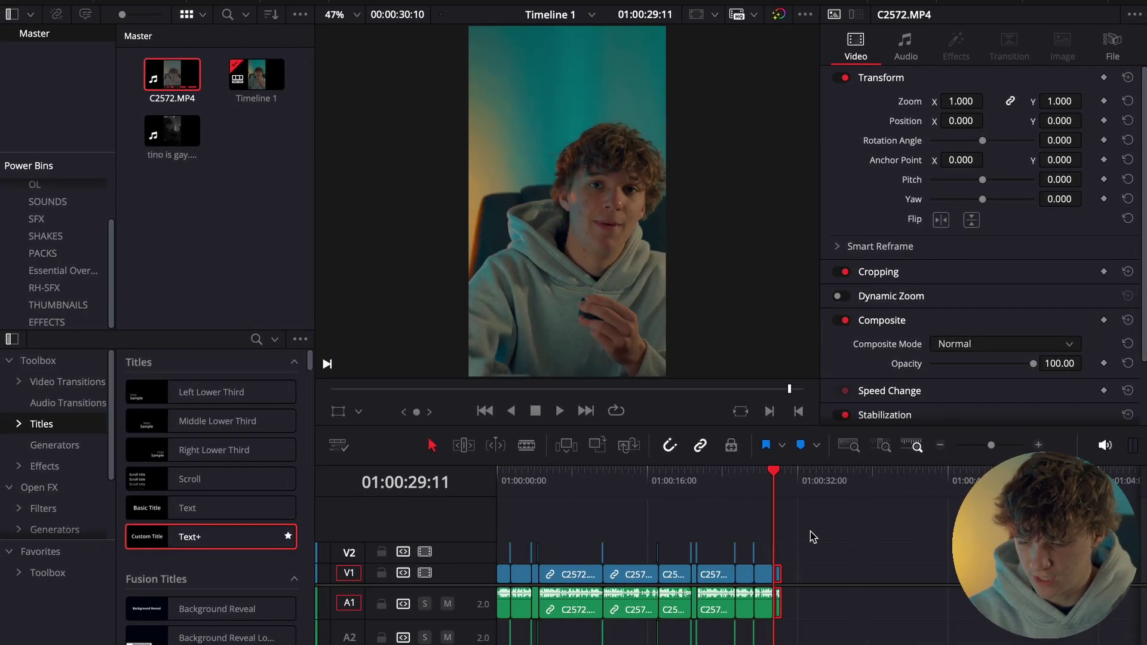
- Select all the short overlap pieces on V2 and unlink them from their audio
{"action": "left_click_drag", "start_coordinate": [899, 517], "coordinate": [504, 561]}
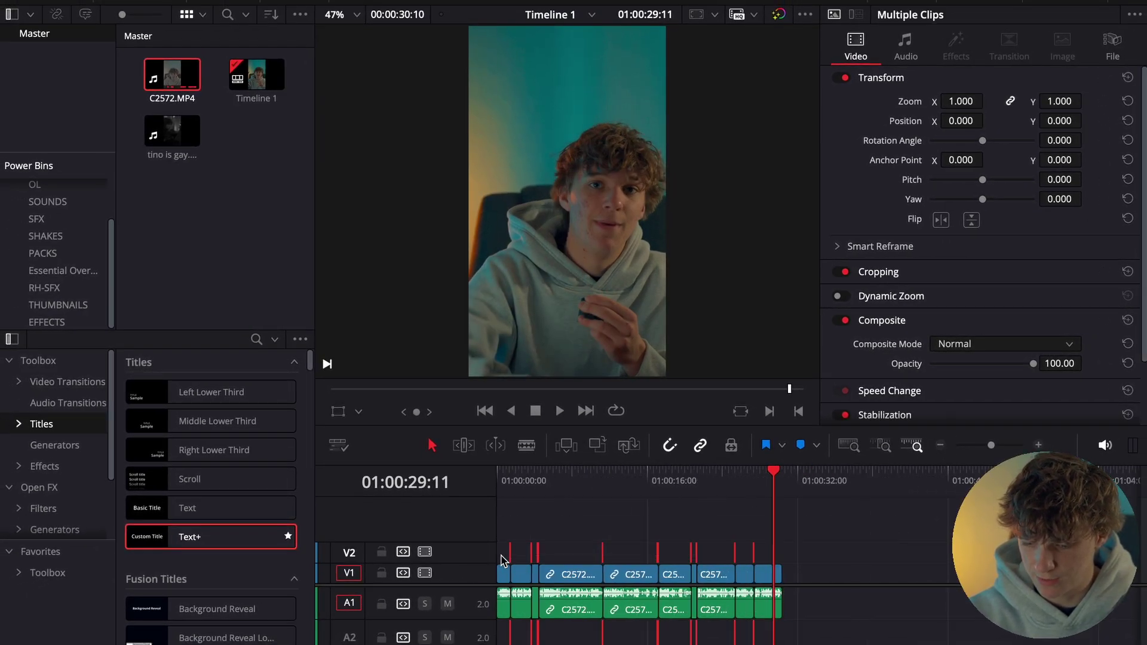
{"action": "left_click", "coordinate": [1035, 446]}
{"action": "right_click", "coordinate": [819, 560]}
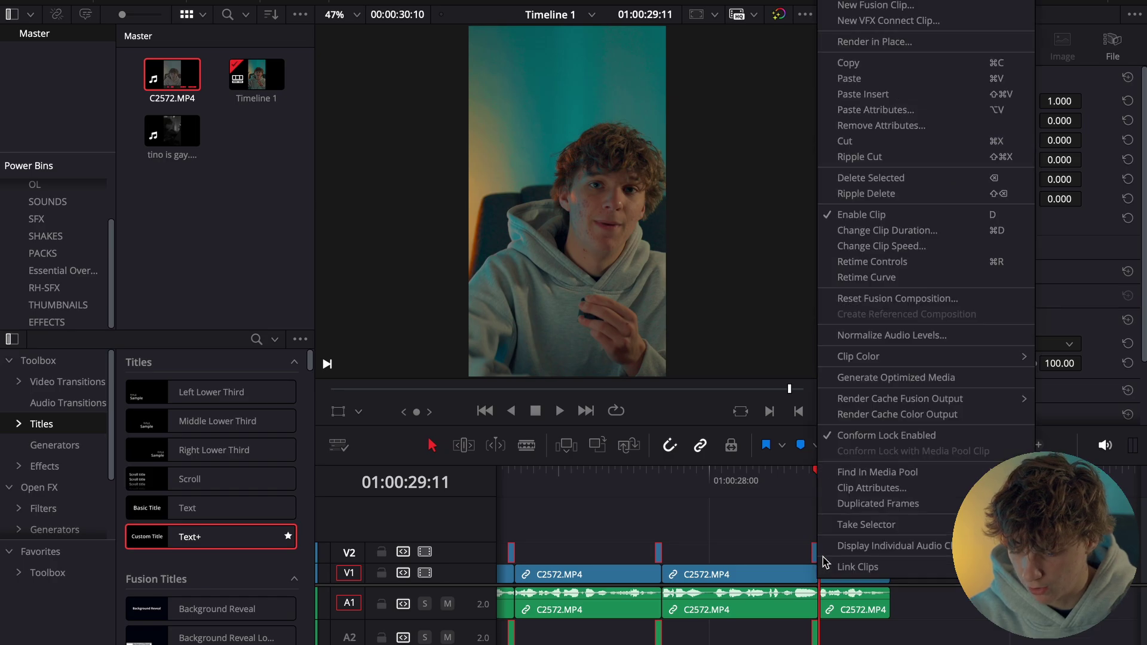
{"action": "left_click", "coordinate": [834, 567]}
{"action": "right_click", "coordinate": [816, 559]}
{"action": "left_click", "coordinate": [842, 567]}
{"action": "left_click", "coordinate": [862, 540]}
- Delete the short video pieces on V2, keeping their overlapping audio on A2
{"action": "left_click", "coordinate": [941, 444]}
{"action": "left_click", "coordinate": [940, 445]}
{"action": "left_click", "coordinate": [940, 444]}
{"action": "left_click_drag", "start_coordinate": [936, 518], "coordinate": [422, 562]}
{"action": "key", "text": "Delete"}
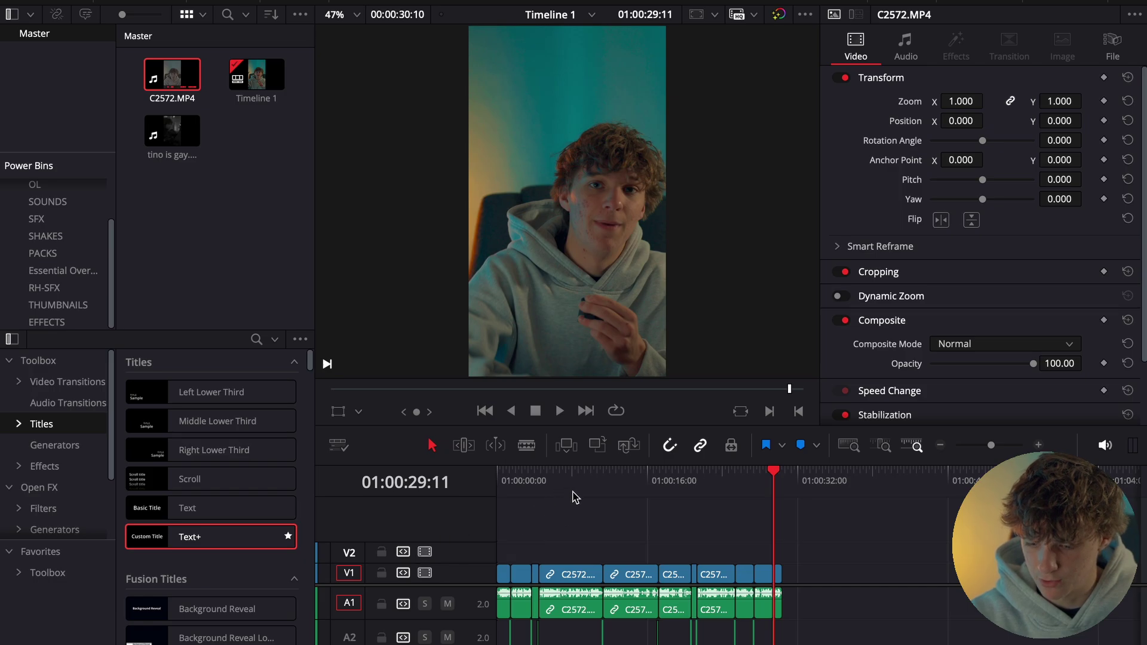
- Play the edited timeline from the beginning to check the overlapped cuts
{"action": "key", "text": "Home"}
{"action": "key", "text": "ctrl+equal"}
{"action": "key", "text": "space"}
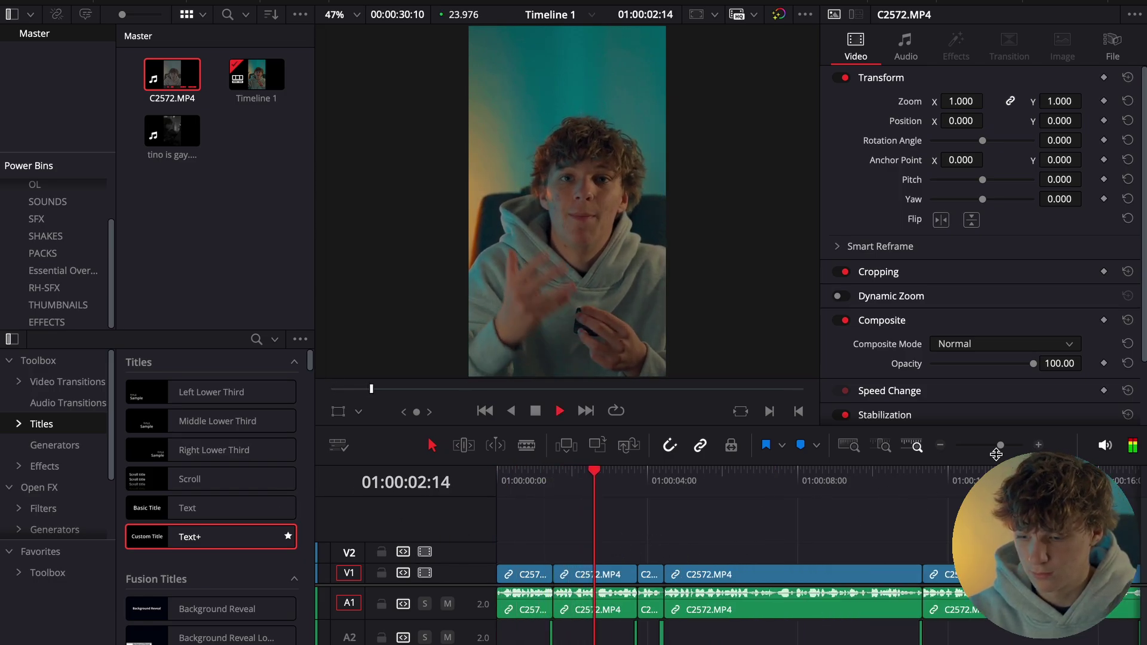
{"action": "key", "text": "ctrl+minus"}
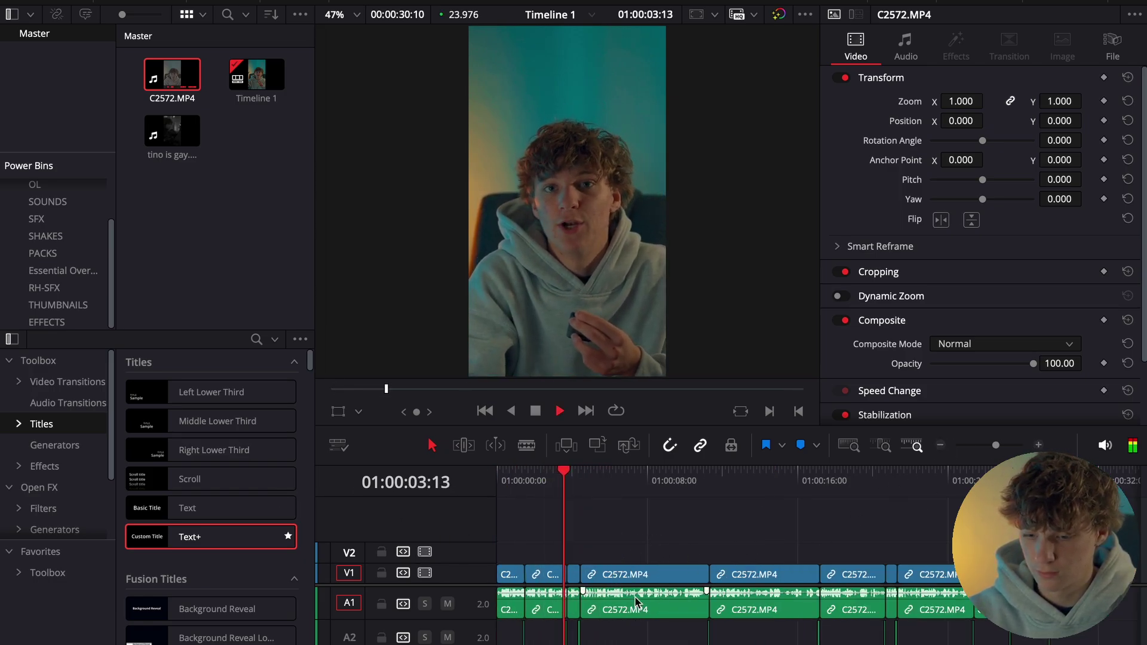
{"action": "left_click", "coordinate": [938, 445]}
{"action": "double_click", "coordinate": [1038, 445]}
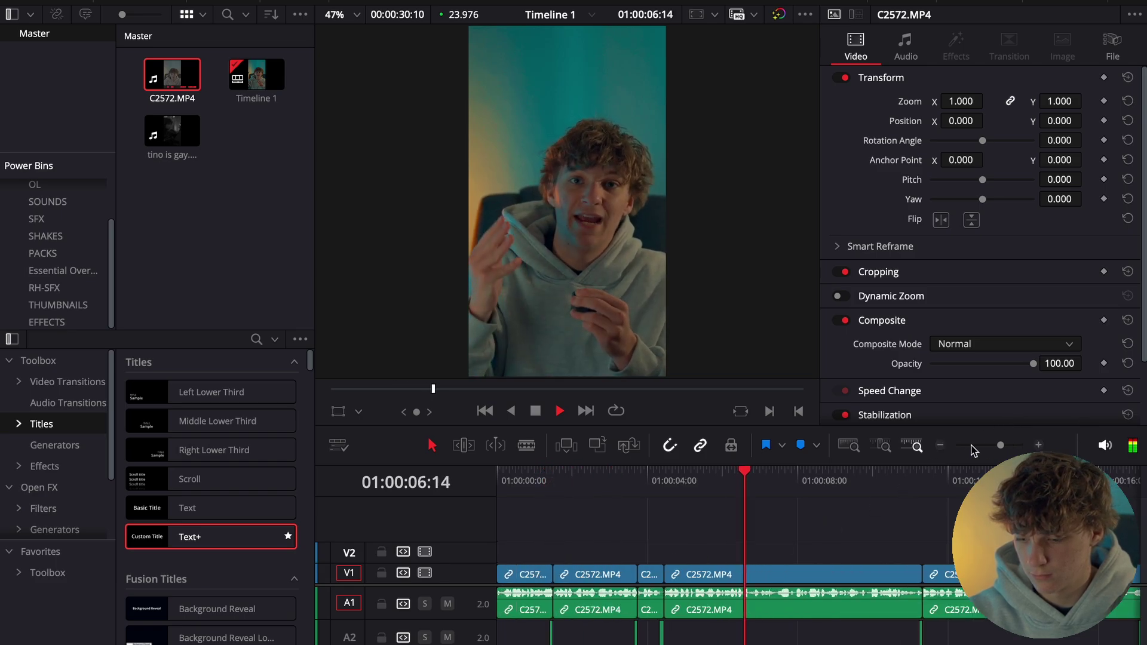
{"action": "left_click", "coordinate": [939, 445]}
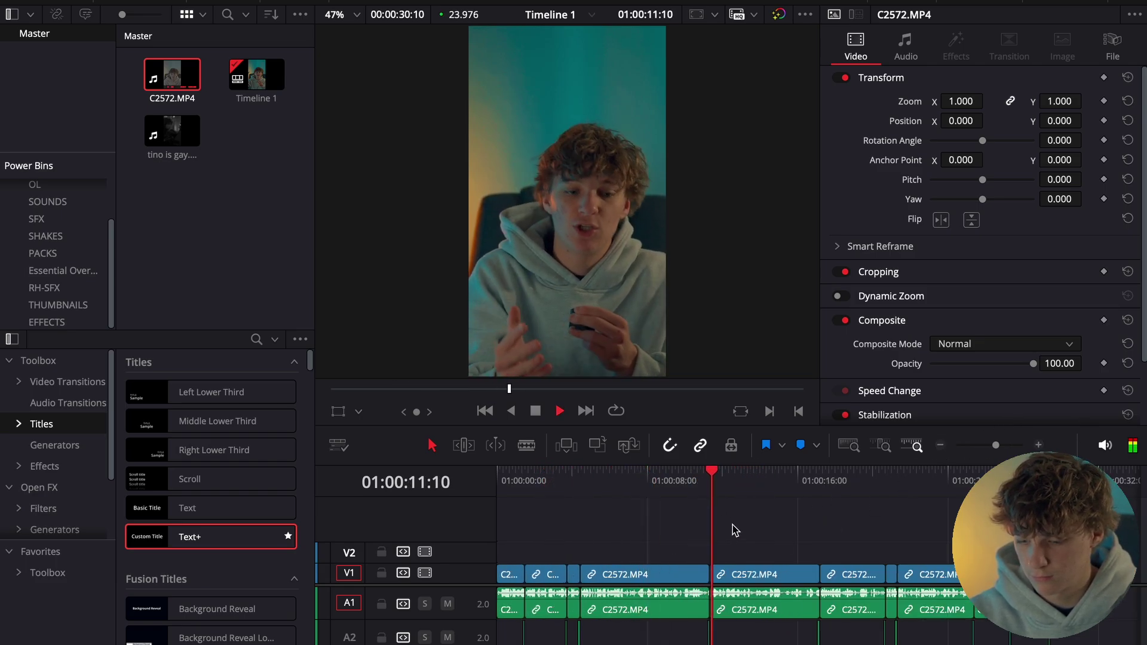
{"action": "key", "text": "space"}
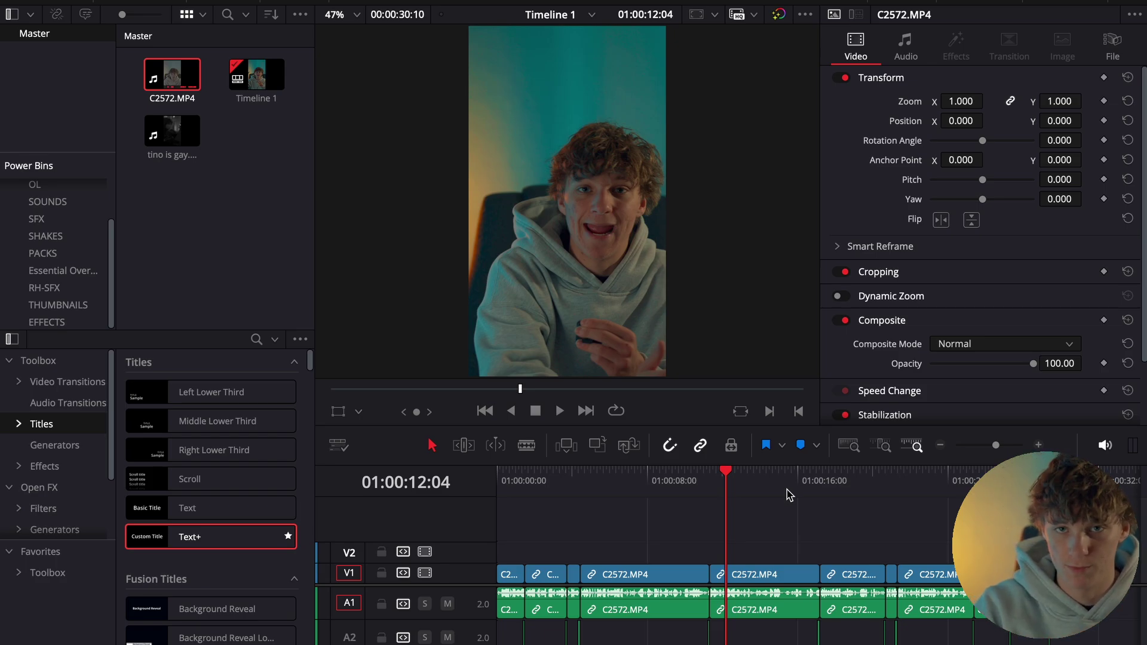
{"action": "key", "text": "space"}
{"action": "left_click", "coordinate": [940, 445]}
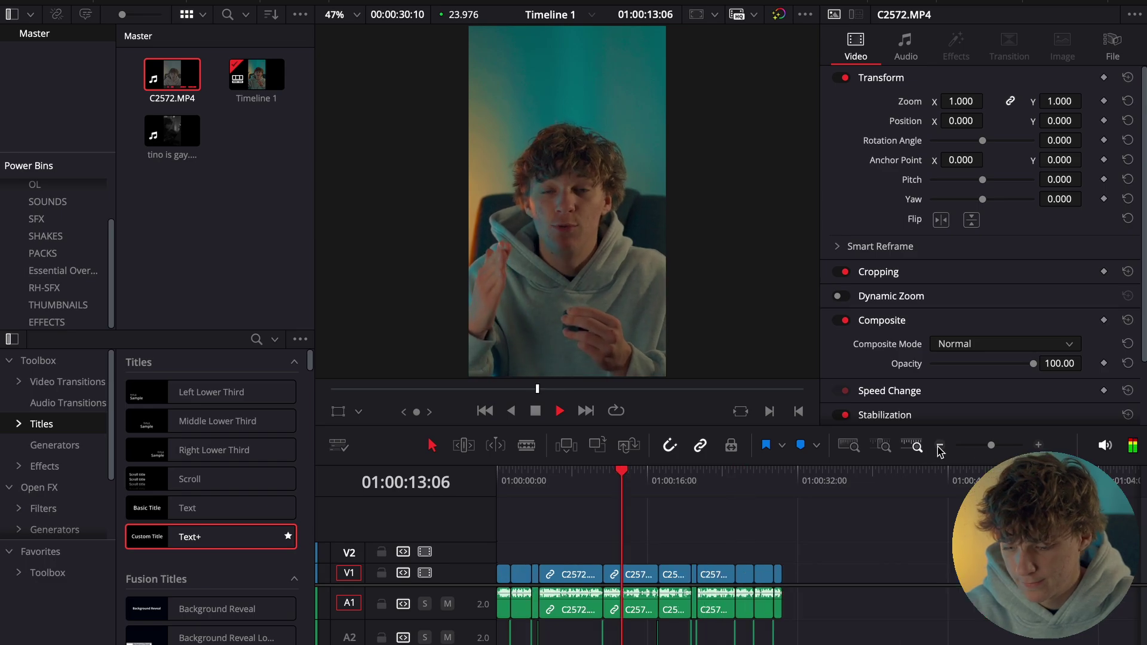
{"action": "key", "text": "space"}
- Place the HOLD effect from the EFFECTS power bin on V2 at the start of the timeline, over the first clip
{"action": "key", "text": "Home"}
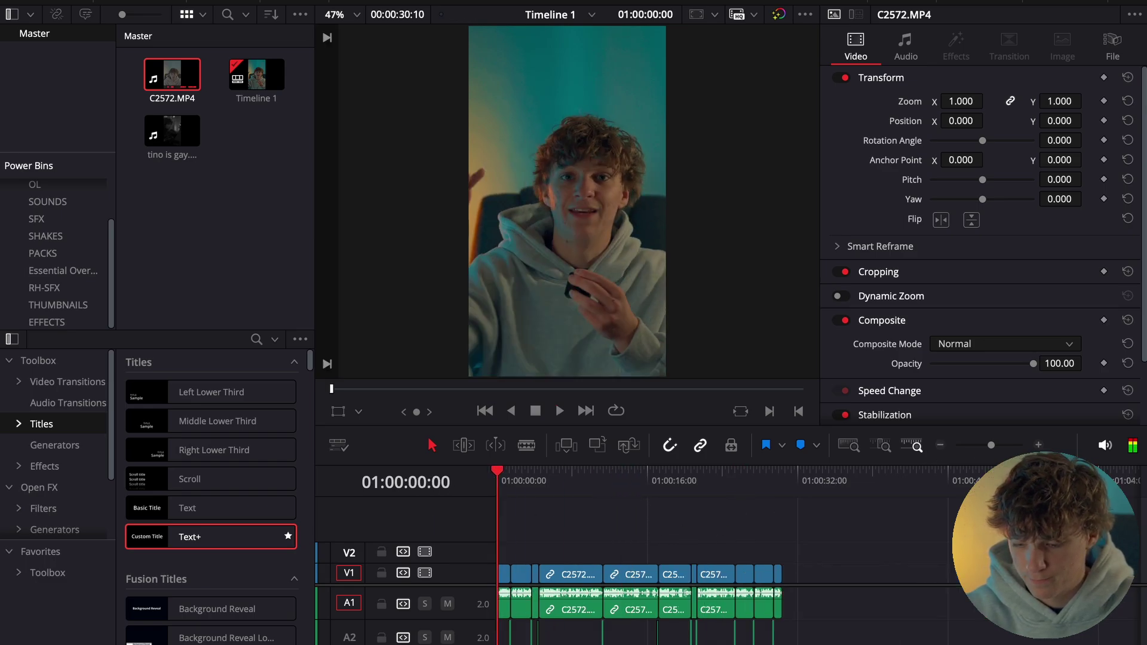
{"action": "left_click", "coordinate": [1038, 445]}
{"action": "left_click", "coordinate": [1038, 445]}
{"action": "left_click", "coordinate": [60, 321]}
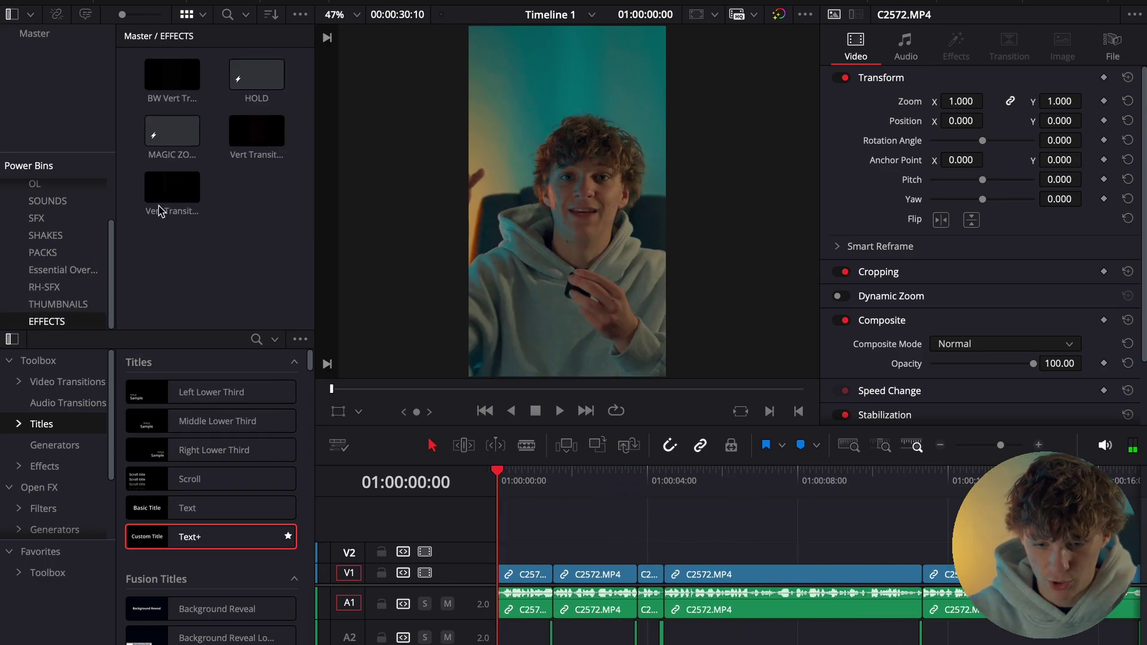
{"action": "left_click_drag", "start_coordinate": [249, 92], "coordinate": [509, 551]}
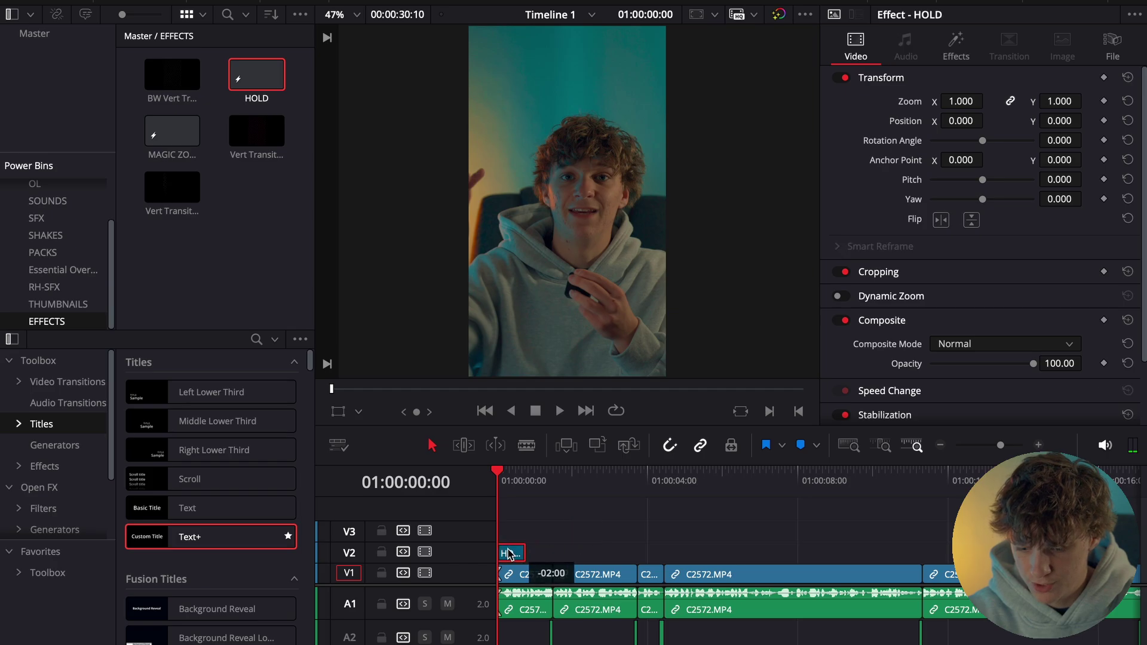
{"action": "left_click", "coordinate": [1039, 445]}
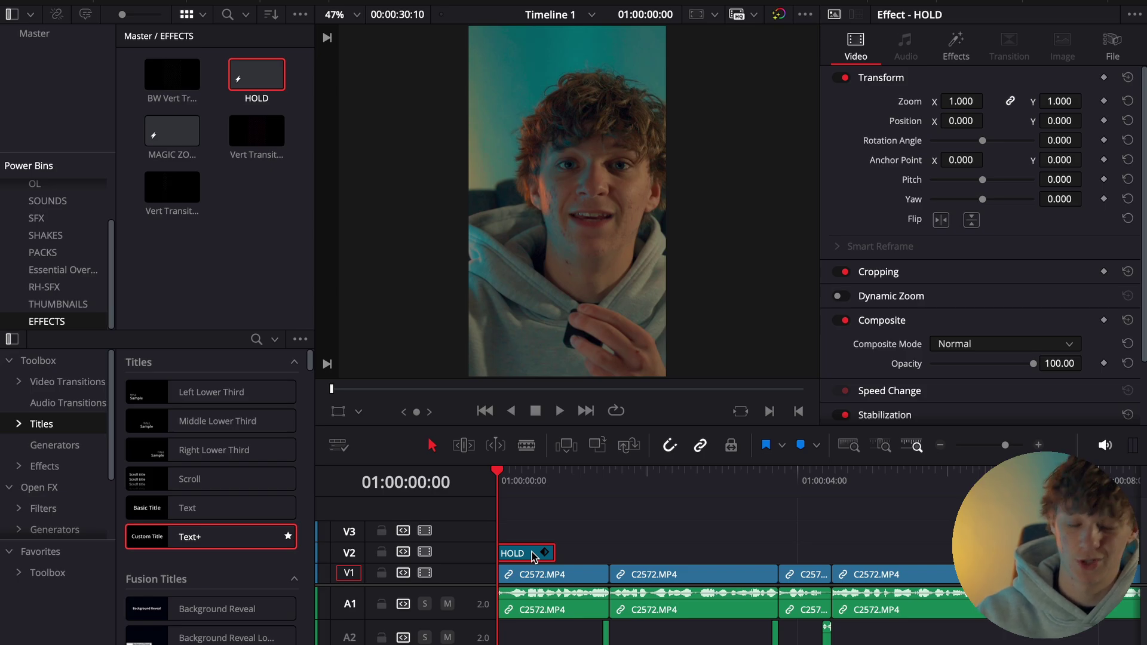
- Play the timeline's opening repeatedly to review the HOLD zoom effect
{"action": "key", "text": "space"}
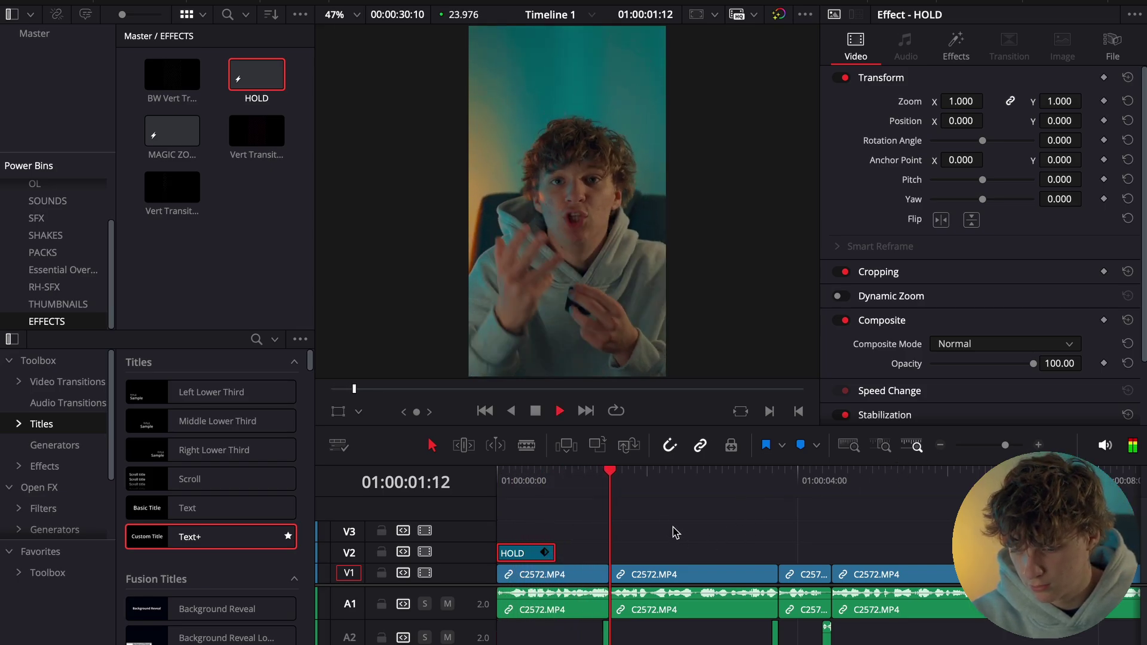
{"action": "left_click_drag", "start_coordinate": [607, 490], "coordinate": [496, 490]}
{"action": "key", "text": "space"}
{"action": "key", "text": "space"}
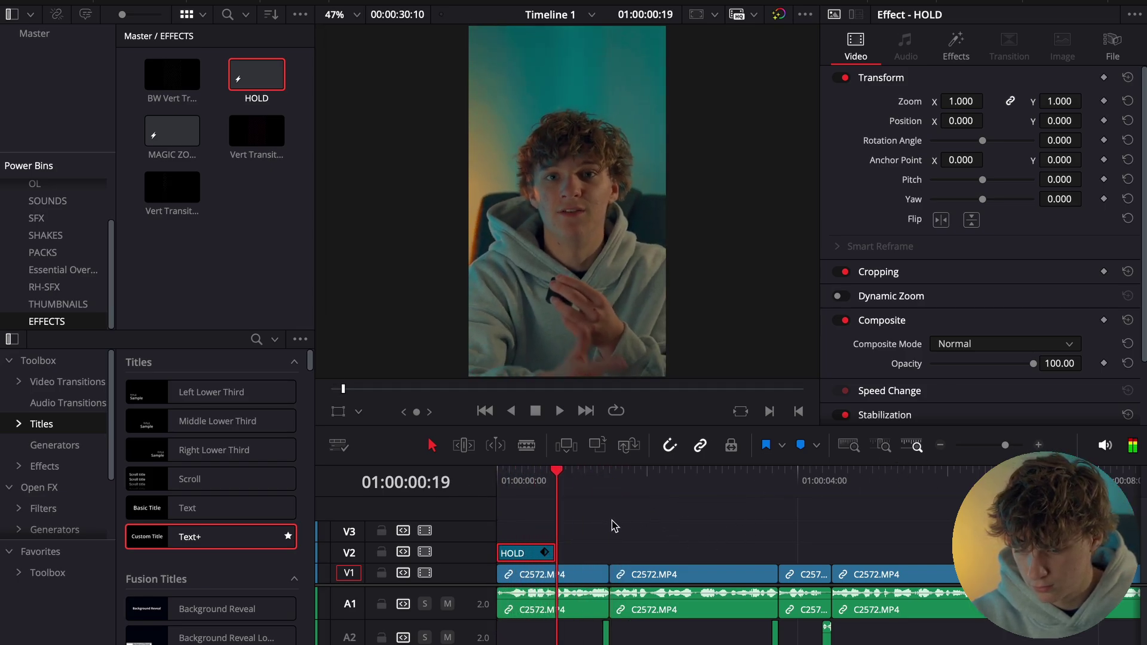
{"action": "left_click_drag", "start_coordinate": [568, 488], "coordinate": [492, 490]}
{"action": "key", "text": "space"}
{"action": "key", "text": "space"}
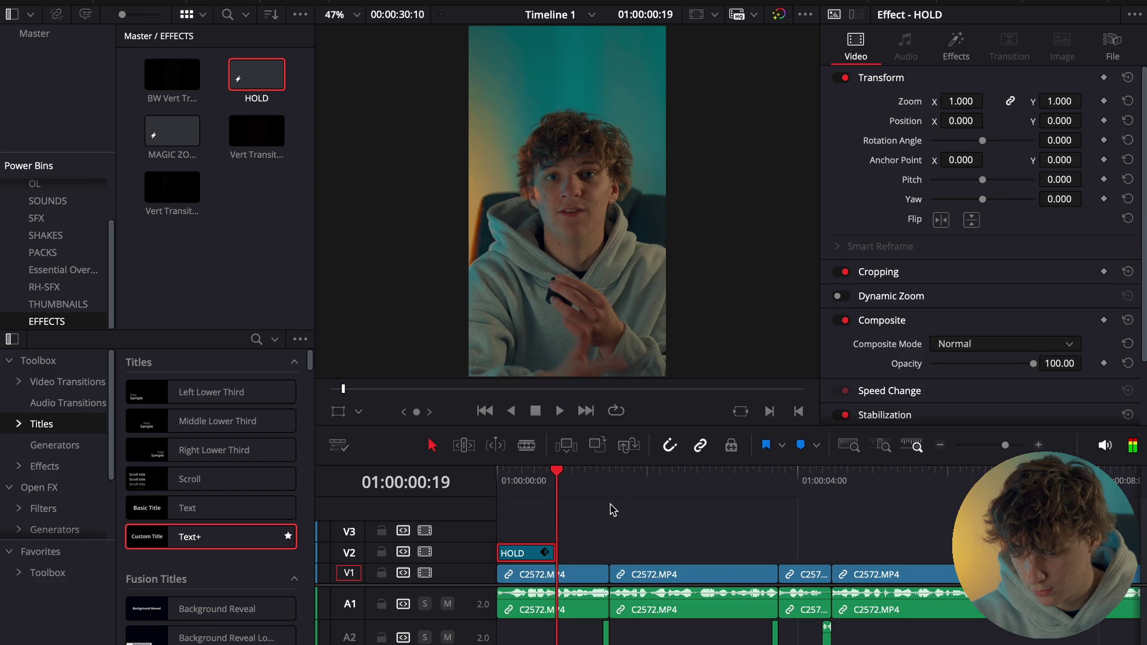
- Move the HOLD effect up to V3 and place an unlinked, video-only copy of the first clip above it on V4
{"action": "left_click_drag", "start_coordinate": [516, 555], "coordinate": [515, 536]}
{"action": "left_click", "coordinate": [565, 574]}
{"action": "right_click", "coordinate": [565, 574]}
{"action": "left_click", "coordinate": [602, 582]}
{"action": "left_click_drag", "start_coordinate": [567, 575], "coordinate": [536, 520]}
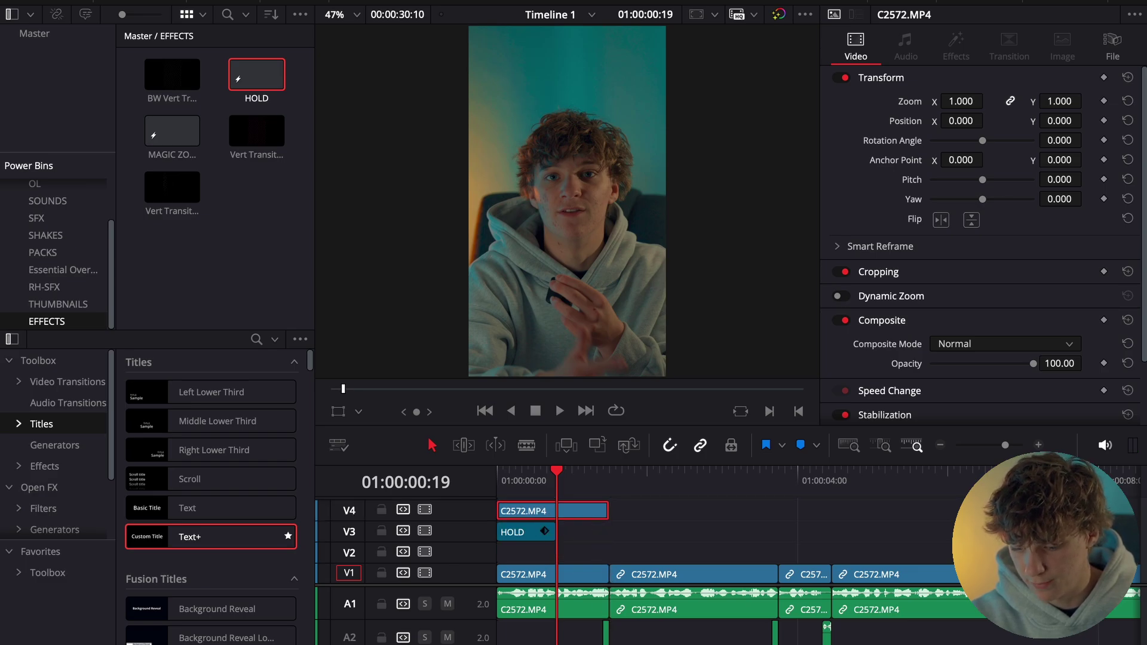
- Open the V4 clip's Fusion composition and add a Magic Mask node between MediaIn1 and MediaOut1
{"action": "key", "text": "shift+5"}
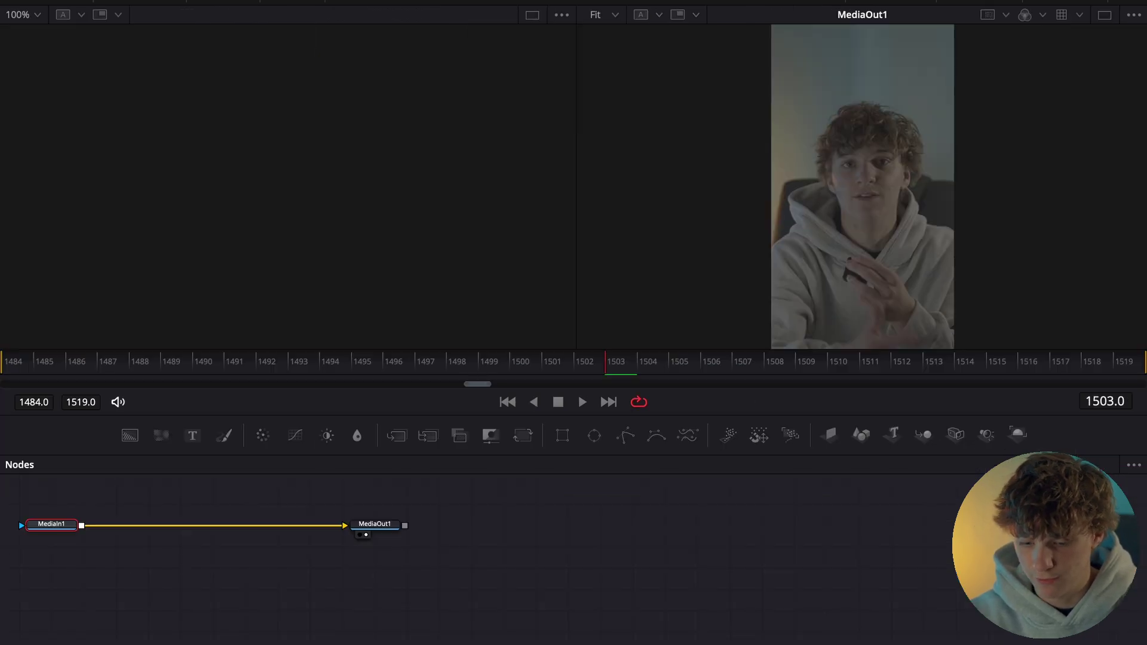
{"action": "key", "text": "shift+space"}
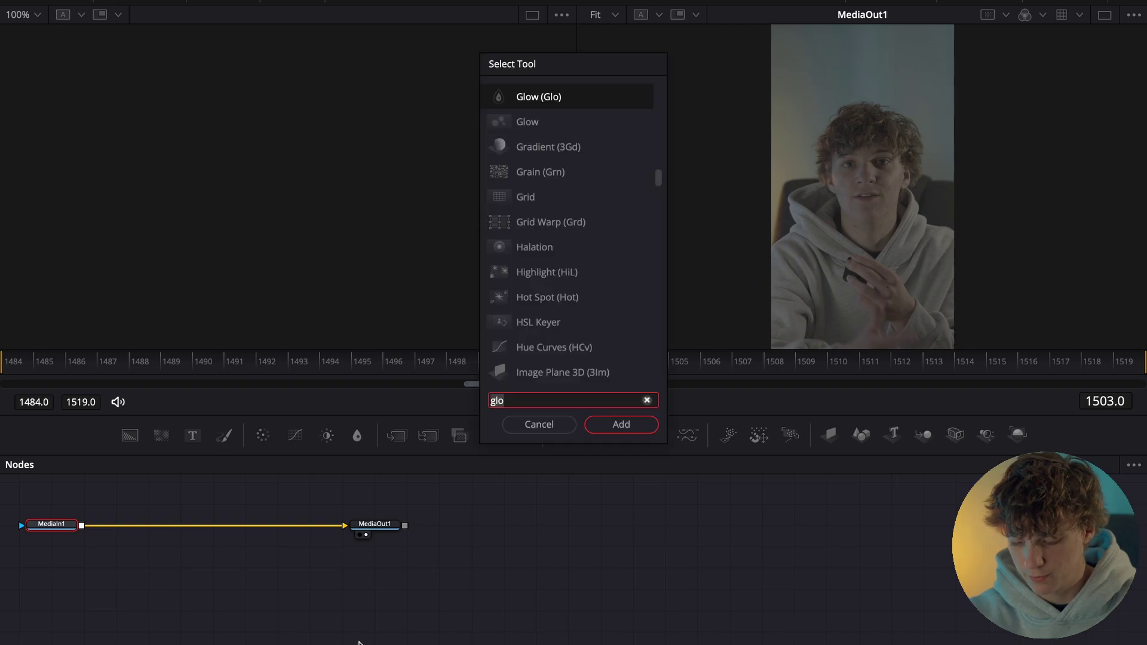
{"action": "type", "text": "mag"}
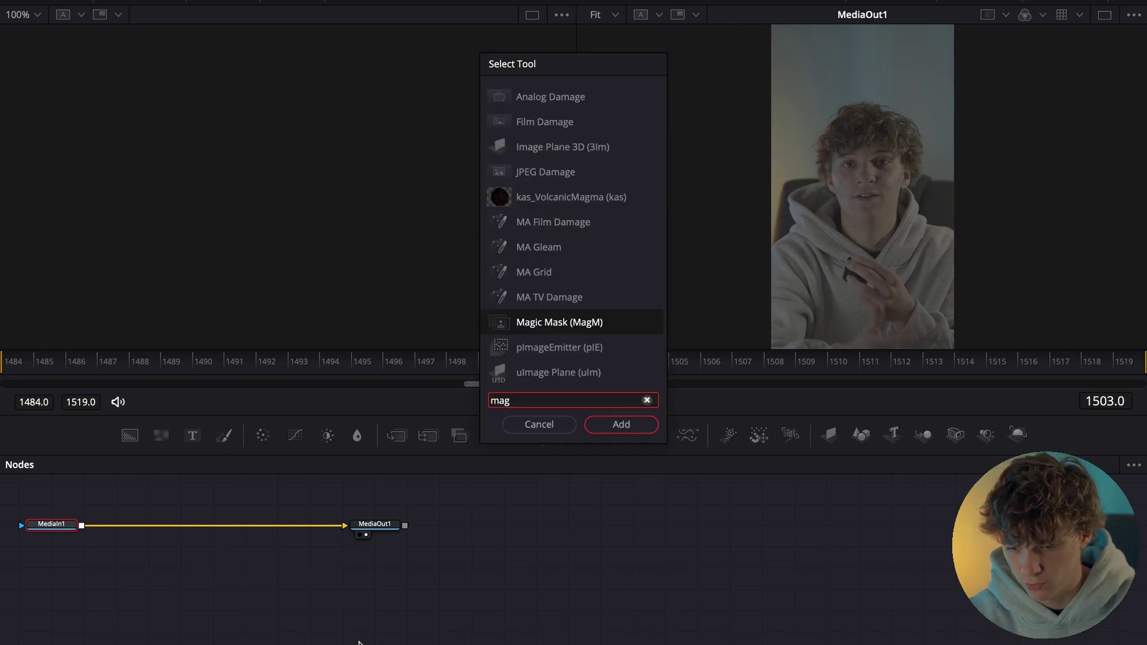
{"action": "key", "text": "Return"}
{"action": "left_click", "coordinate": [1063, 1]}
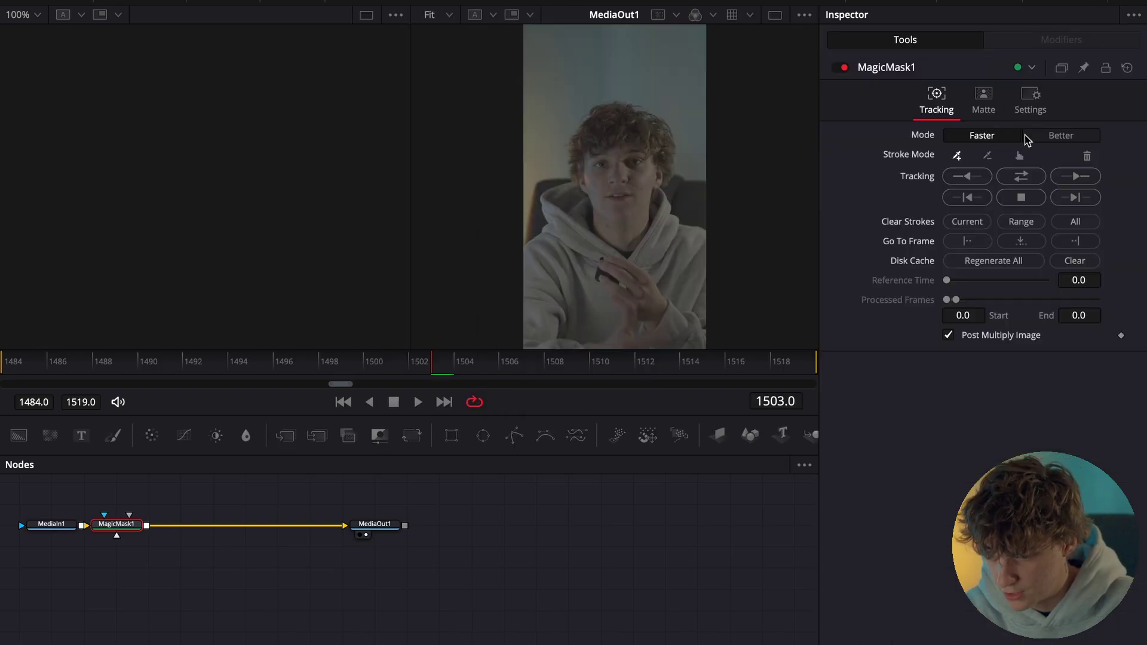
- Set the Magic Mask to Better mode, stroke over the man's head and body, and track the mask in both directions
{"action": "left_click", "coordinate": [1061, 136]}
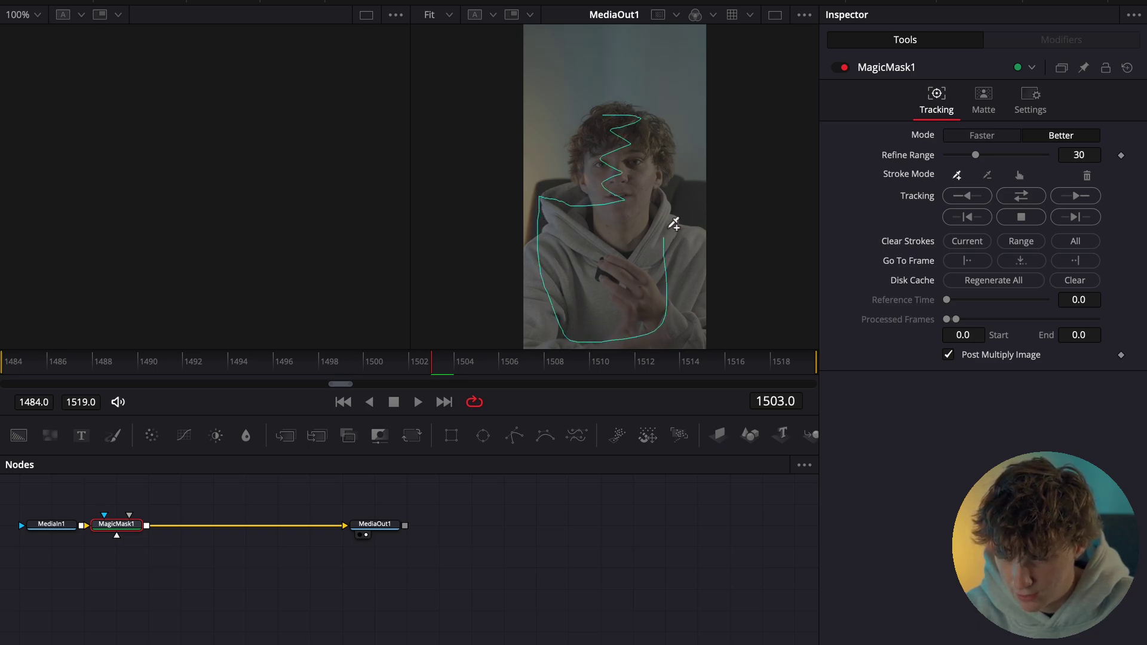
{"action": "mouse_move", "coordinate": [630, 118]}
{"action": "left_mouse_down"}
{"action": "mouse_move", "coordinate": [583, 155]}
{"action": "mouse_move", "coordinate": [584, 200]}
{"action": "left_mouse_up"}
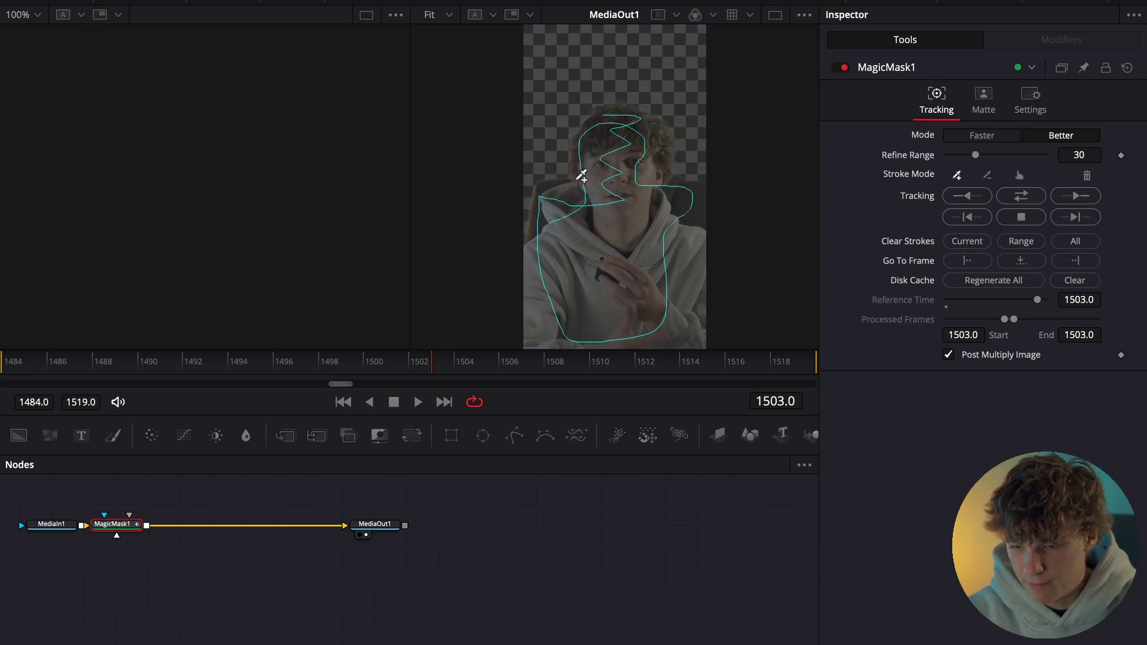
{"action": "left_click", "coordinate": [1021, 198]}
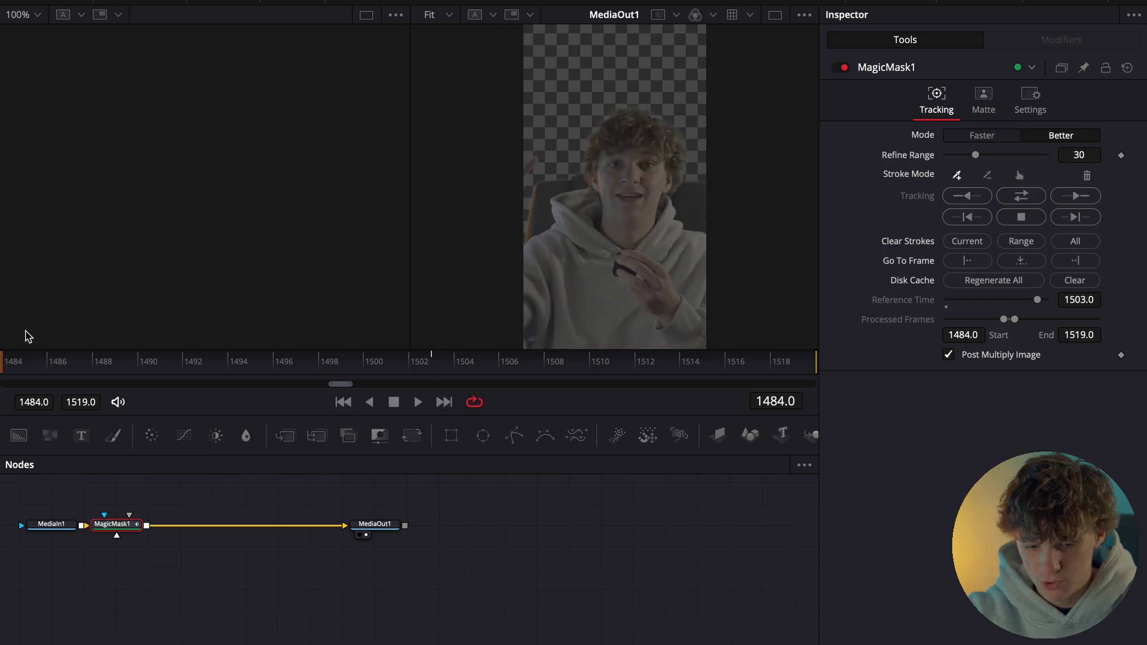
{"action": "left_click_drag", "start_coordinate": [795, 361], "coordinate": [143, 368]}
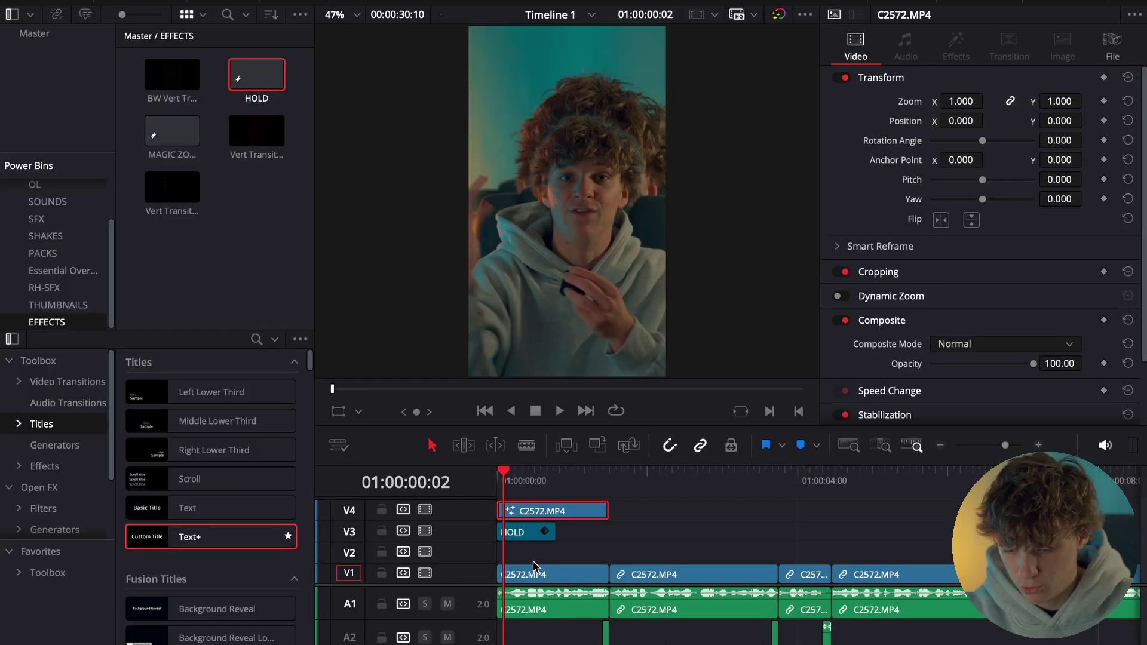
- Move the HOLD effect above the masked clip to V5 and place davinci.png from the THUMBNAILS power bin on V2 at the timeline start
{"action": "left_click", "coordinate": [520, 532]}
{"action": "left_click_drag", "start_coordinate": [519, 532], "coordinate": [526, 501]}
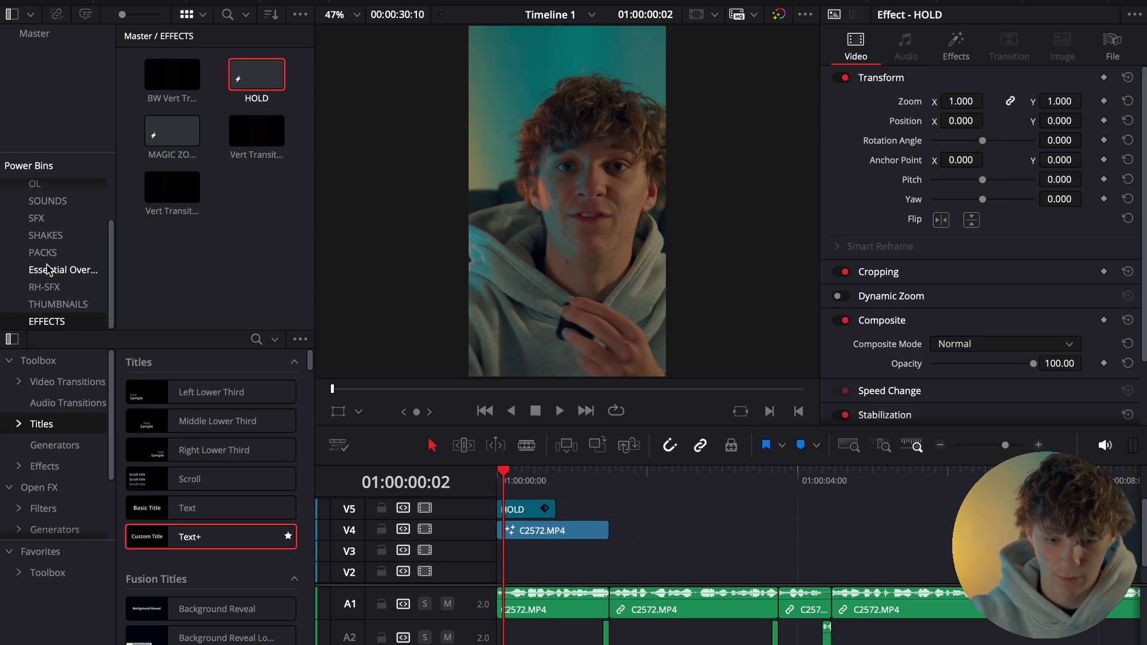
{"action": "left_click", "coordinate": [58, 305]}
{"action": "left_click_drag", "start_coordinate": [256, 81], "coordinate": [530, 562]}
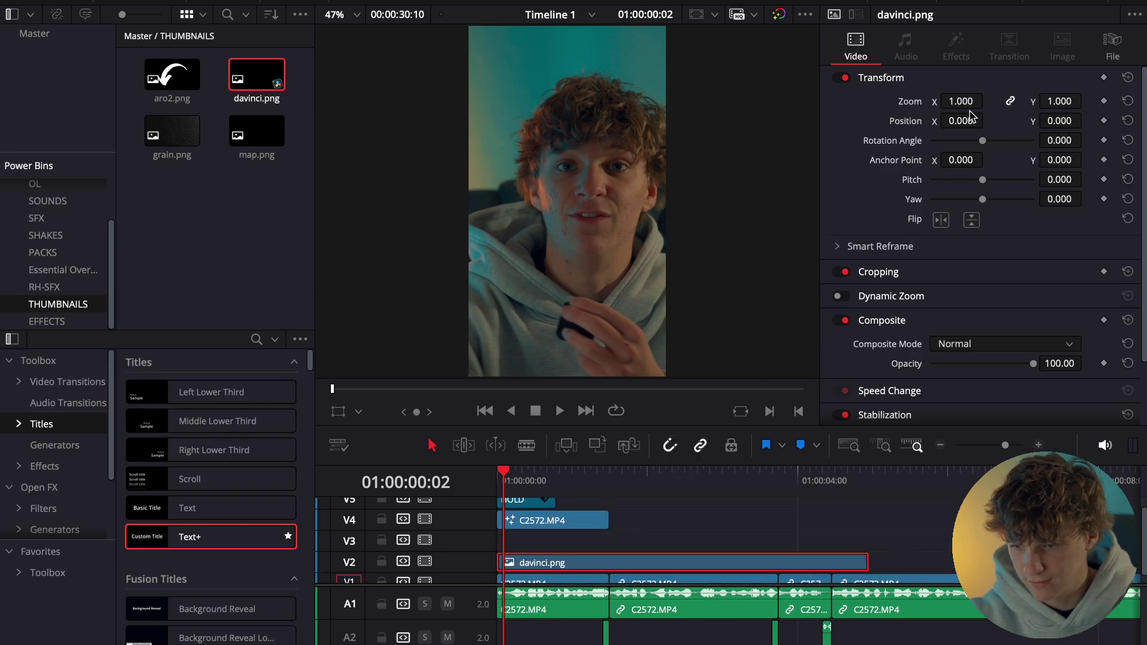
- Set the logo to zoom 1.5, position X -527, Y 1917, rotation -17, and fit it on V3 beneath the masked clip
{"action": "left_click", "coordinate": [609, 473]}
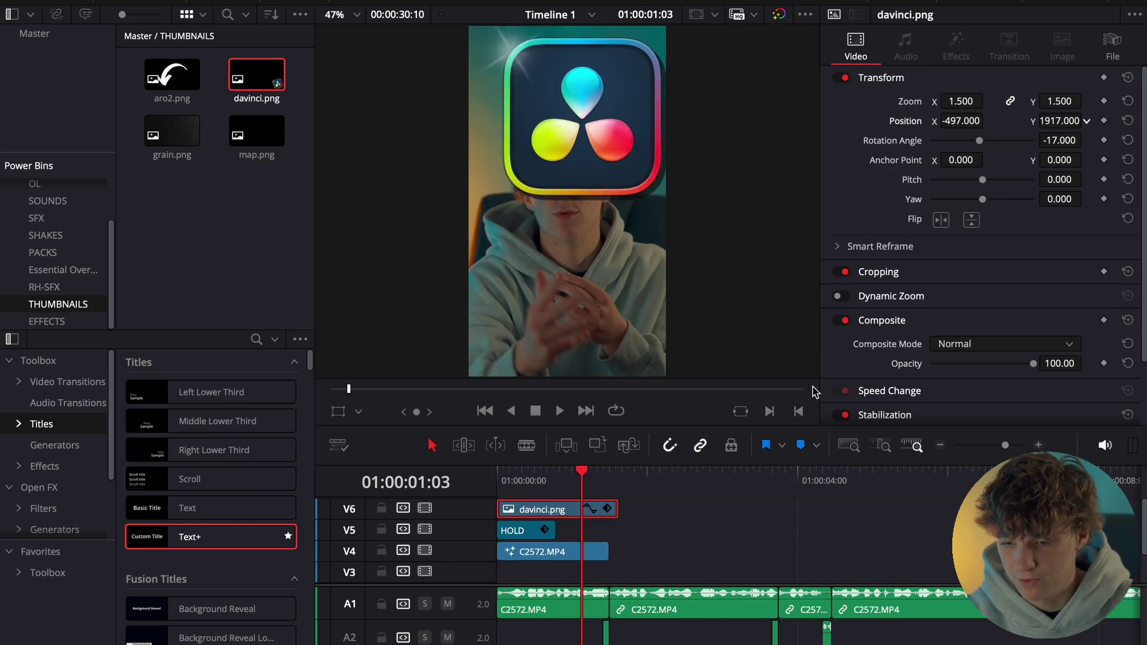
{"action": "left_click_drag", "start_coordinate": [975, 119], "coordinate": [988, 119]}
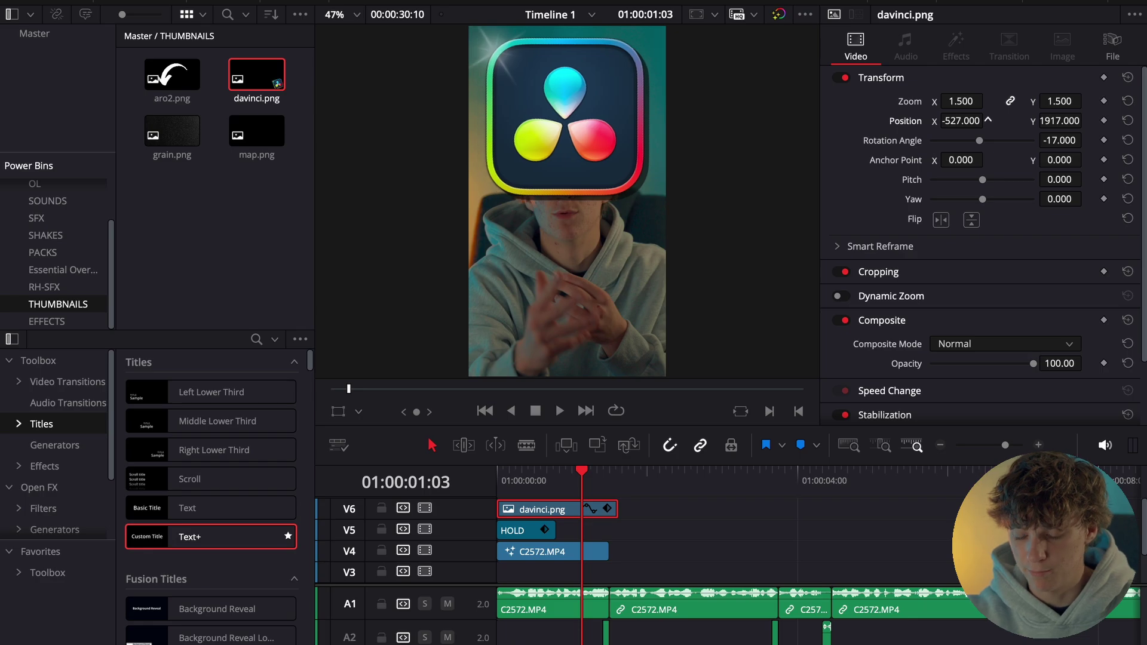
{"action": "left_click_drag", "start_coordinate": [529, 513], "coordinate": [530, 568]}
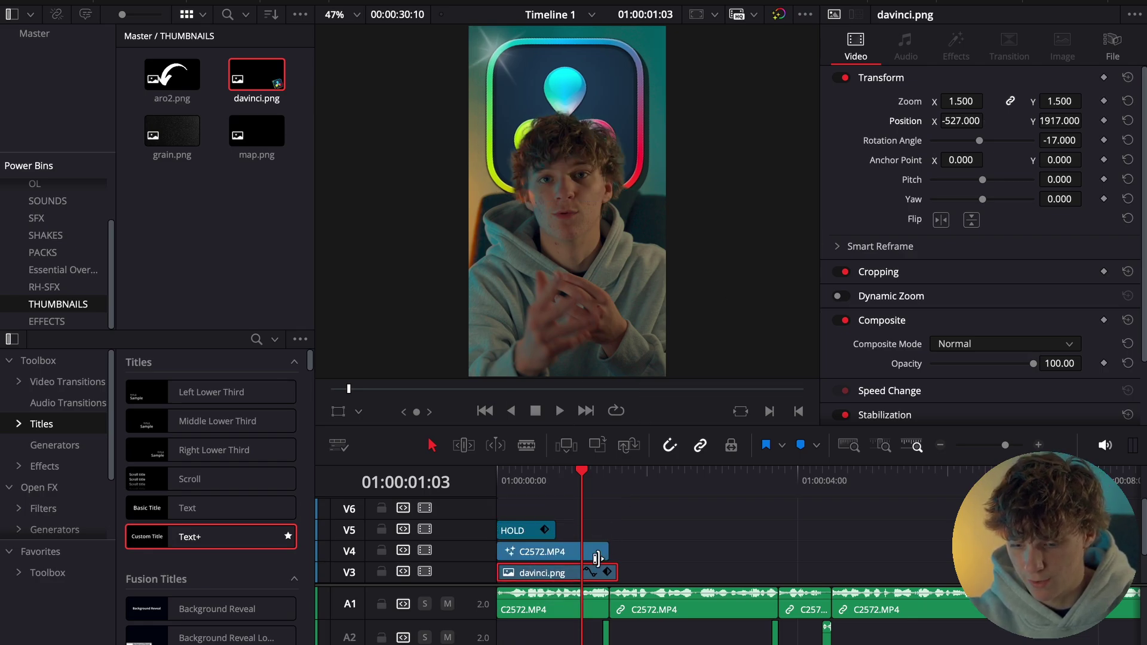
{"action": "left_click_drag", "start_coordinate": [621, 567], "coordinate": [608, 569]}
- Turn the davinci.png image on V3 into a new compound clip with the default name
{"action": "scroll", "coordinate": [551, 556], "scroll_direction": "down", "scroll_amount": 1}
{"action": "right_click", "coordinate": [550, 551]}
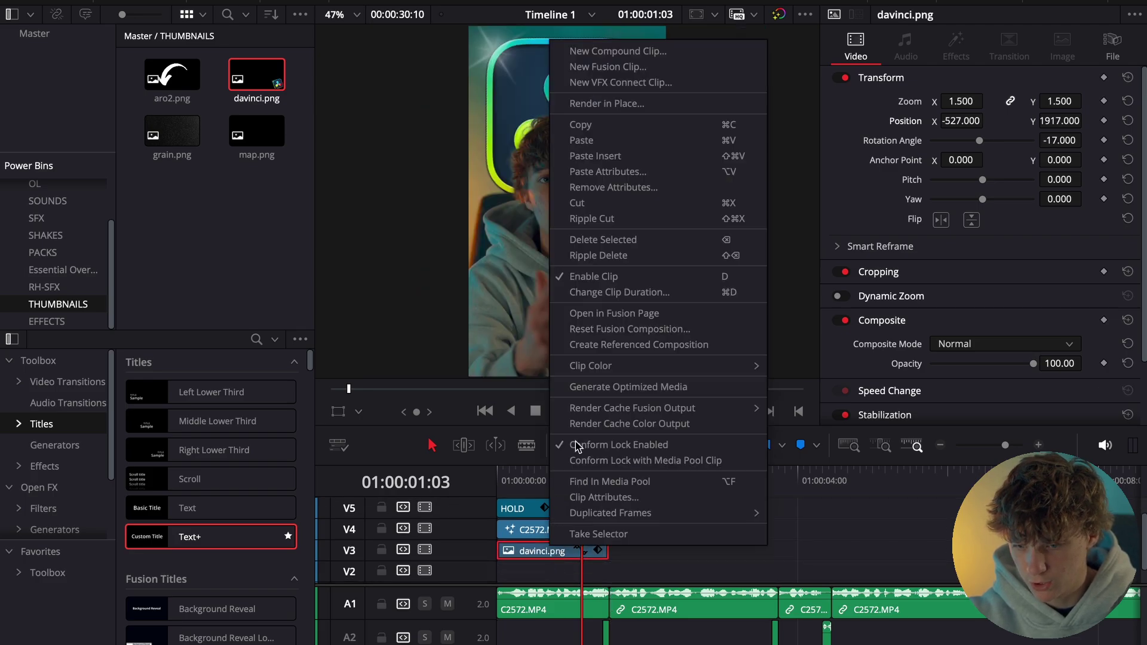
{"action": "left_click", "coordinate": [650, 52]}
{"action": "left_click", "coordinate": [680, 372]}
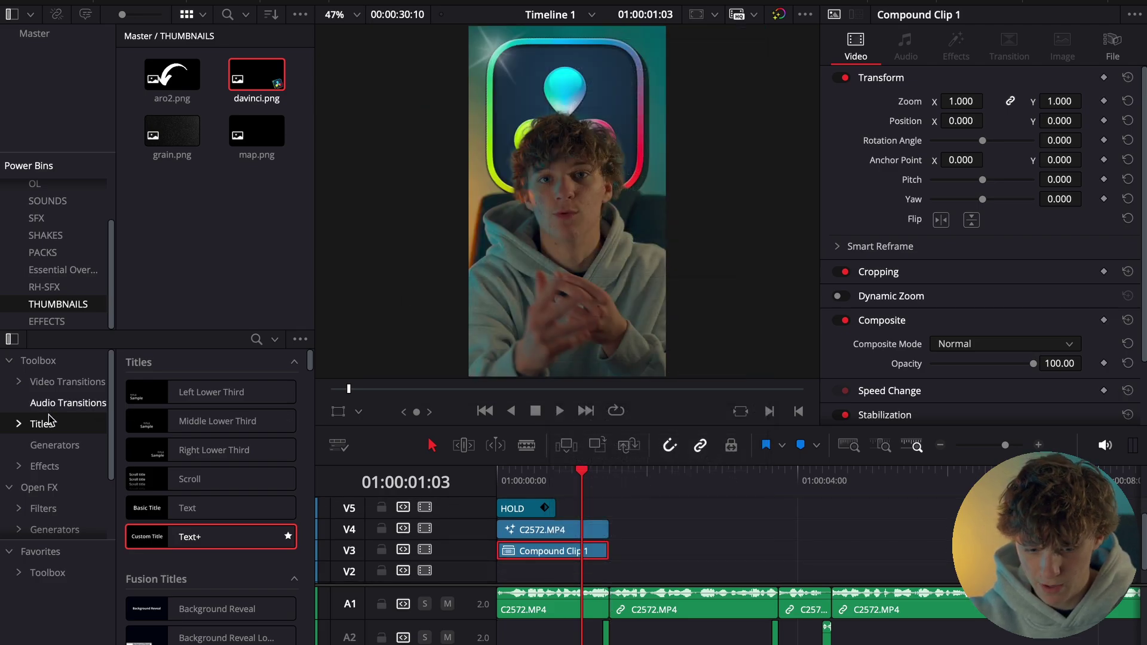
- Apply the Down V2 effect from the Pre-AnimateV2 group to the logo compound clip on V3
{"action": "left_click", "coordinate": [45, 467]}
{"action": "scroll", "coordinate": [180, 494], "scroll_direction": "down", "scroll_amount": 15}
{"action": "scroll", "coordinate": [183, 496], "scroll_direction": "up", "scroll_amount": 5}
{"action": "scroll", "coordinate": [182, 494], "scroll_direction": "up", "scroll_amount": 4}
{"action": "left_click_drag", "start_coordinate": [206, 476], "coordinate": [536, 547]}
- Play the opening from the start and step through frames to review the logo's entrance and the end of the first clip
{"action": "left_click_drag", "start_coordinate": [529, 481], "coordinate": [459, 481]}
{"action": "key", "text": "space"}
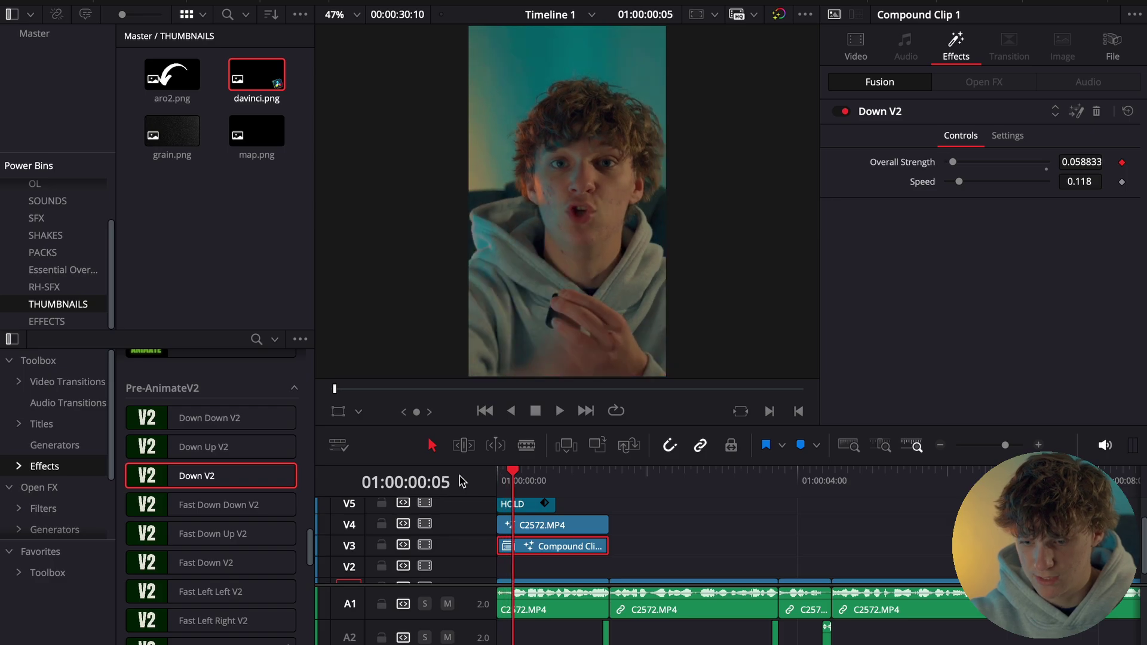
{"action": "key", "text": "space"}
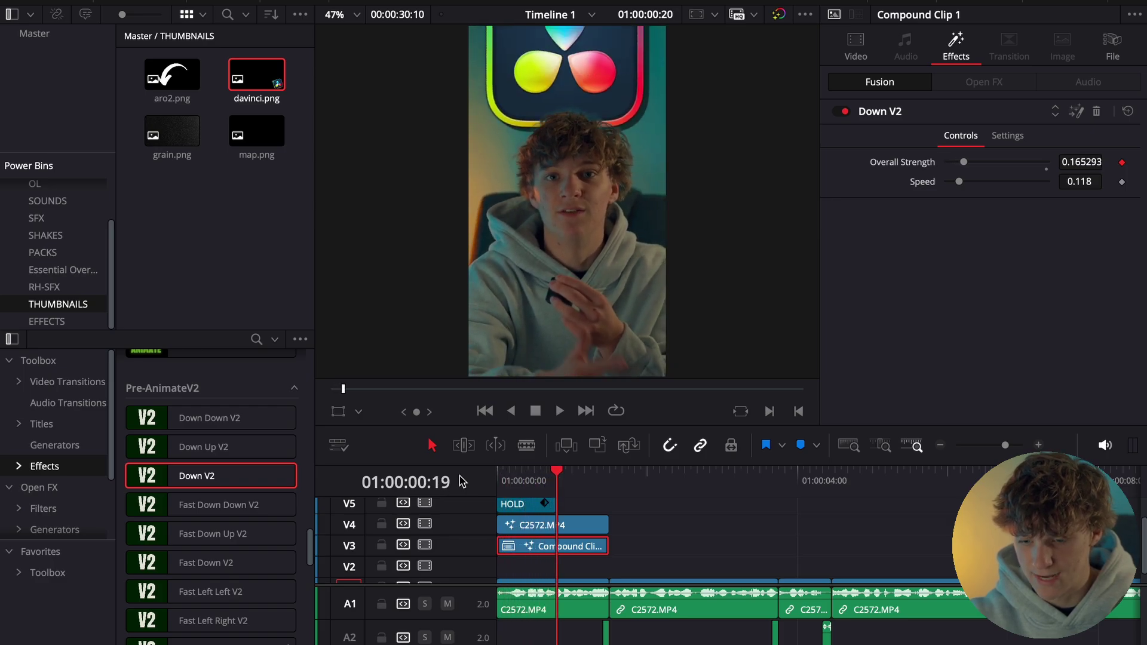
{"action": "key", "text": "Left"}
{"action": "key", "text": "Left"}
{"action": "key", "text": "Right"}
{"action": "key", "text": "Left"}
{"action": "key", "text": "Left"}
{"action": "key", "text": "Right"}
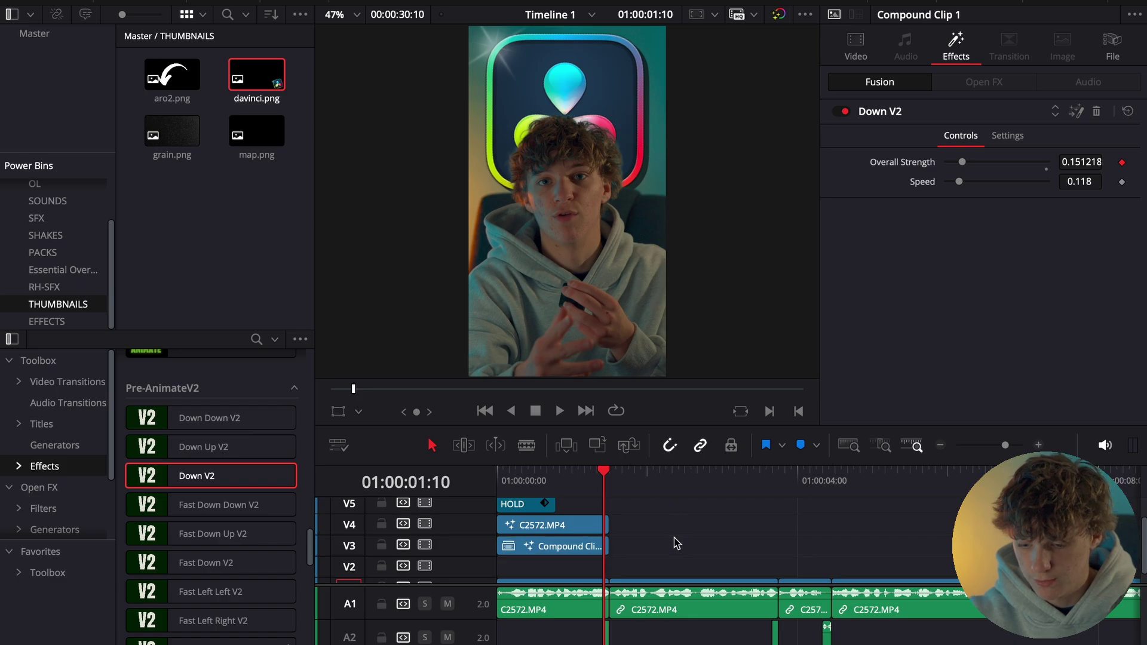
{"action": "left_click", "coordinate": [674, 543]}
{"action": "key", "text": "Right"}
{"action": "key", "text": "Left"}
{"action": "key", "text": "Left"}
{"action": "key", "text": "Left"}
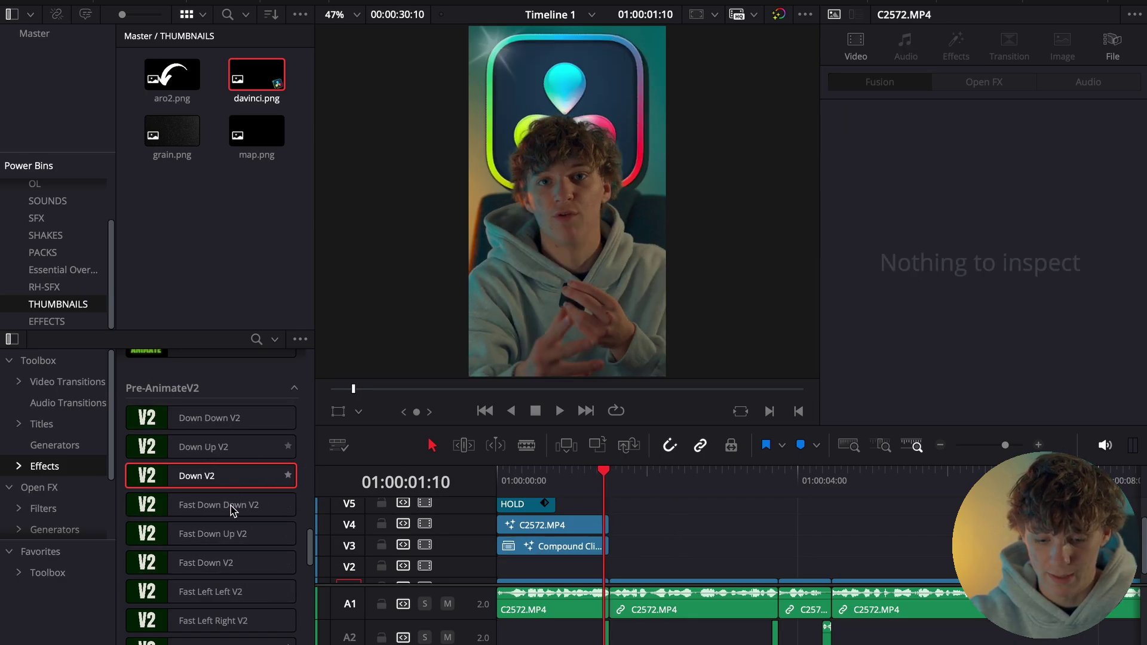
- Place BW Vert Transition from the EFFECTS power bin on V5, centred over the cut between the first two clips
{"action": "left_click", "coordinate": [47, 321]}
{"action": "left_click_drag", "start_coordinate": [174, 75], "coordinate": [612, 507]}
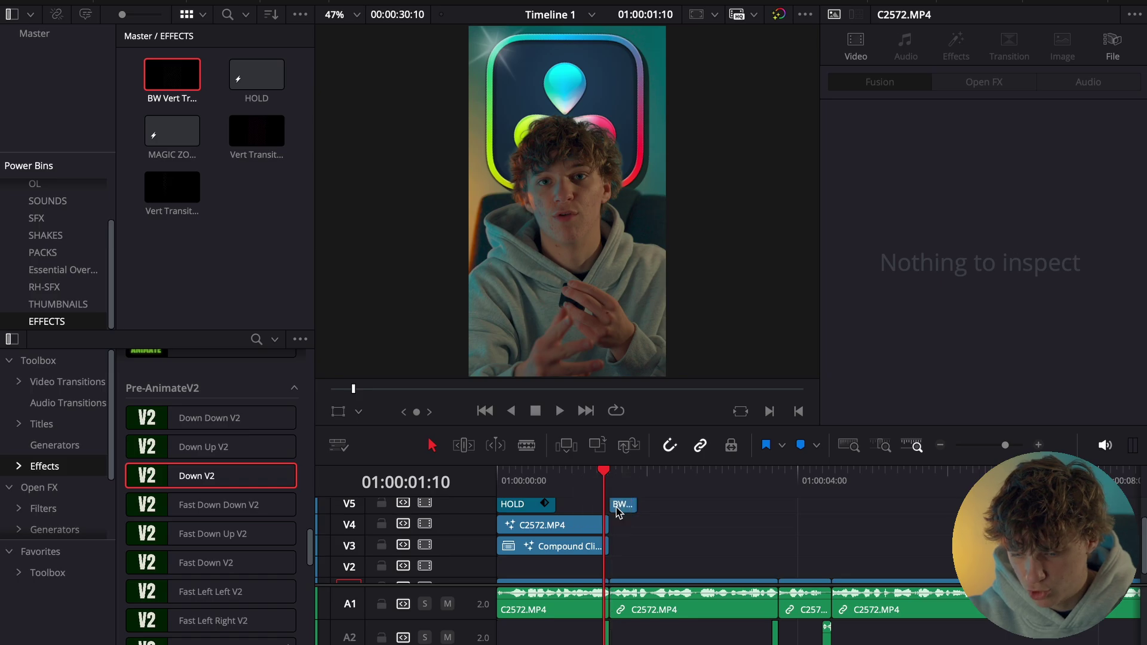
{"action": "left_click", "coordinate": [1037, 446]}
{"action": "left_click_drag", "start_coordinate": [751, 508], "coordinate": [726, 512]}
- Set the transition clip's composite mode to Screen and play across the cut to check the blend
{"action": "left_click", "coordinate": [969, 345]}
{"action": "scroll", "coordinate": [970, 393], "scroll_direction": "down", "scroll_amount": 7}
{"action": "scroll", "coordinate": [962, 360], "scroll_direction": "up", "scroll_amount": 3}
{"action": "scroll", "coordinate": [962, 419], "scroll_direction": "down", "scroll_amount": 3}
{"action": "left_click", "coordinate": [956, 364]}
{"action": "key", "text": "space"}
{"action": "left_click_drag", "start_coordinate": [720, 485], "coordinate": [724, 486]}
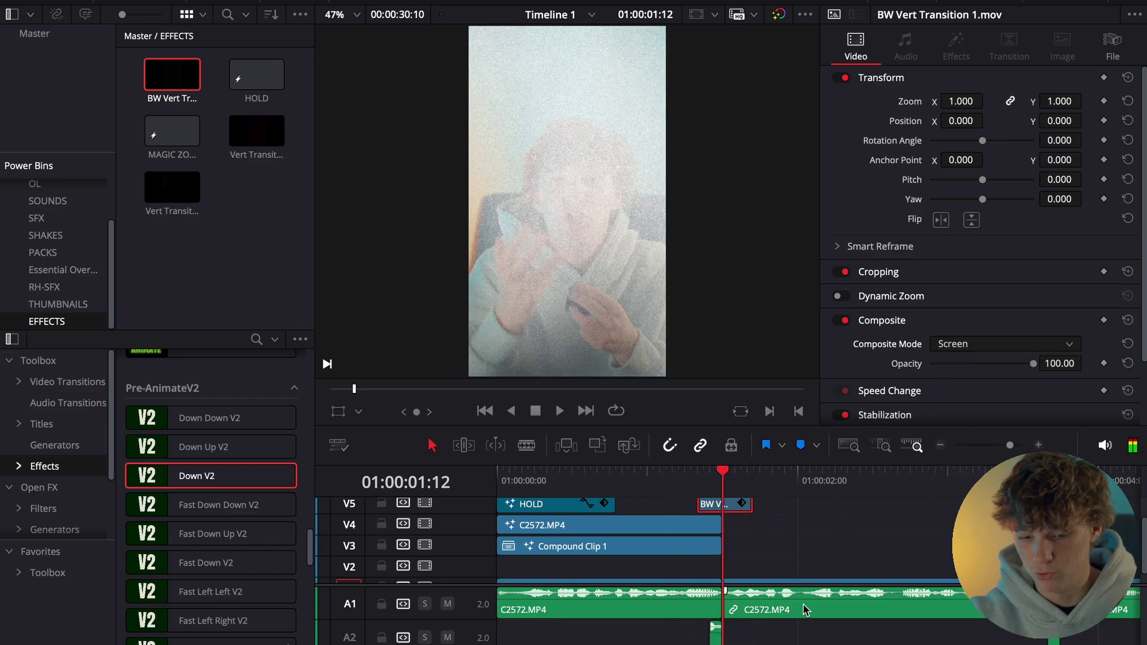
- Place the RH-CAMERA4.wav sound from the RH-SFX power bin on A3 beneath the transition
{"action": "left_click", "coordinate": [45, 287]}
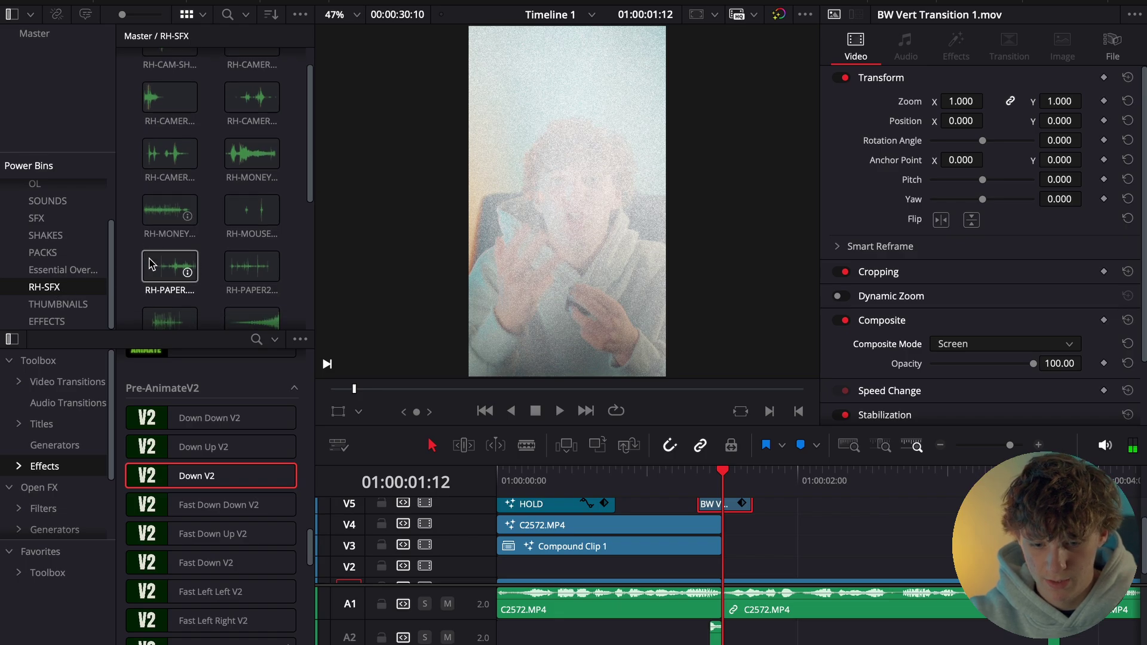
{"action": "left_click_drag", "start_coordinate": [169, 153], "coordinate": [715, 640]}
{"action": "scroll", "coordinate": [727, 630], "scroll_direction": "down", "scroll_amount": 1}
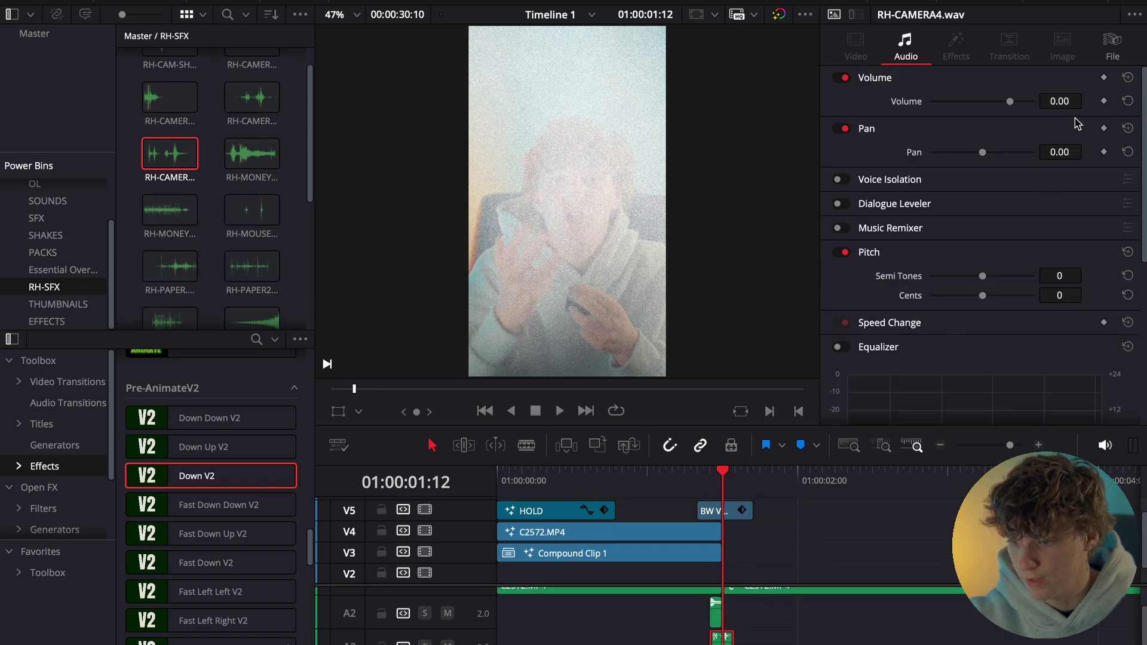
- Set the camera sound's volume to -6.20 and play through the transition to check the level
{"action": "left_click", "coordinate": [691, 488]}
{"action": "key", "text": "space"}
{"action": "key", "text": "space"}
{"action": "left_click", "coordinate": [703, 477]}
{"action": "key", "text": "space"}
{"action": "key", "text": "space"}
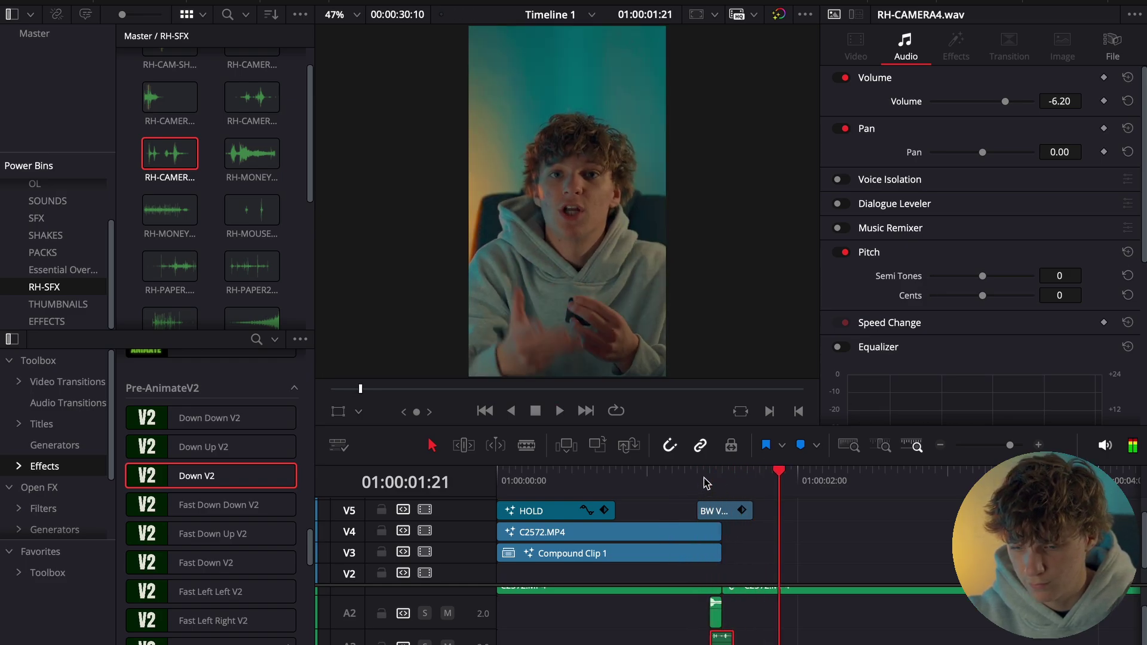
- Place RKU_TAPE_FX_CASSETTE_VHS_INSERT_LOFI.wav on the audio track below the camera sound and remove its excess tail after the transition
{"action": "left_click", "coordinate": [211, 136]}
{"action": "scroll", "coordinate": [210, 136], "scroll_direction": "down", "scroll_amount": 5}
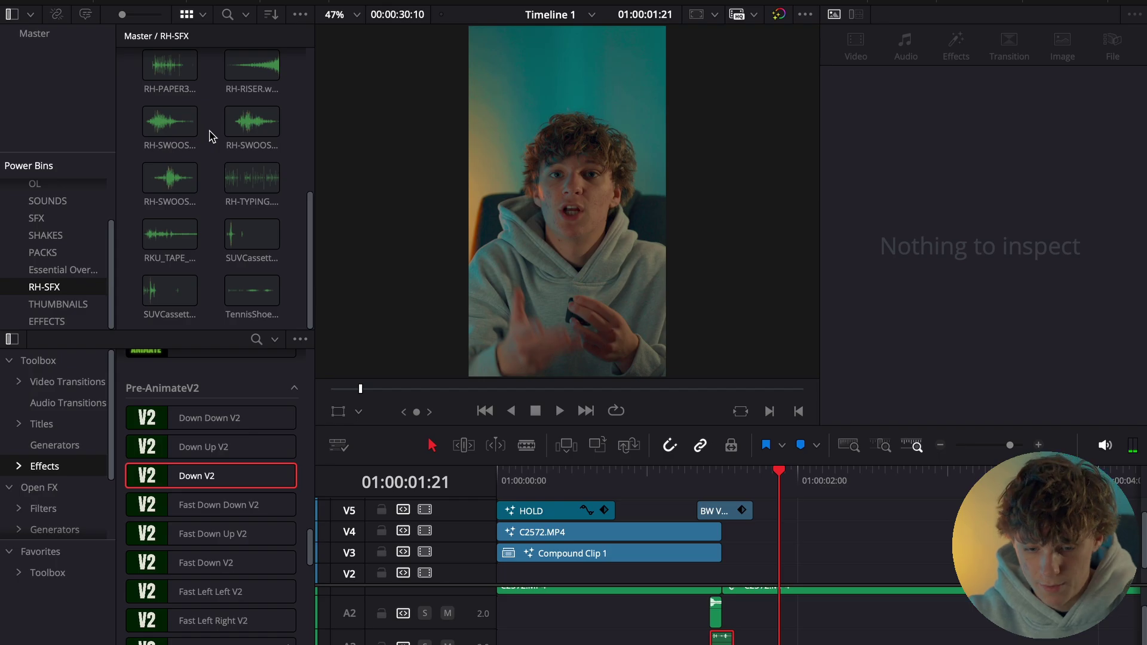
{"action": "left_click_drag", "start_coordinate": [170, 234], "coordinate": [769, 644]}
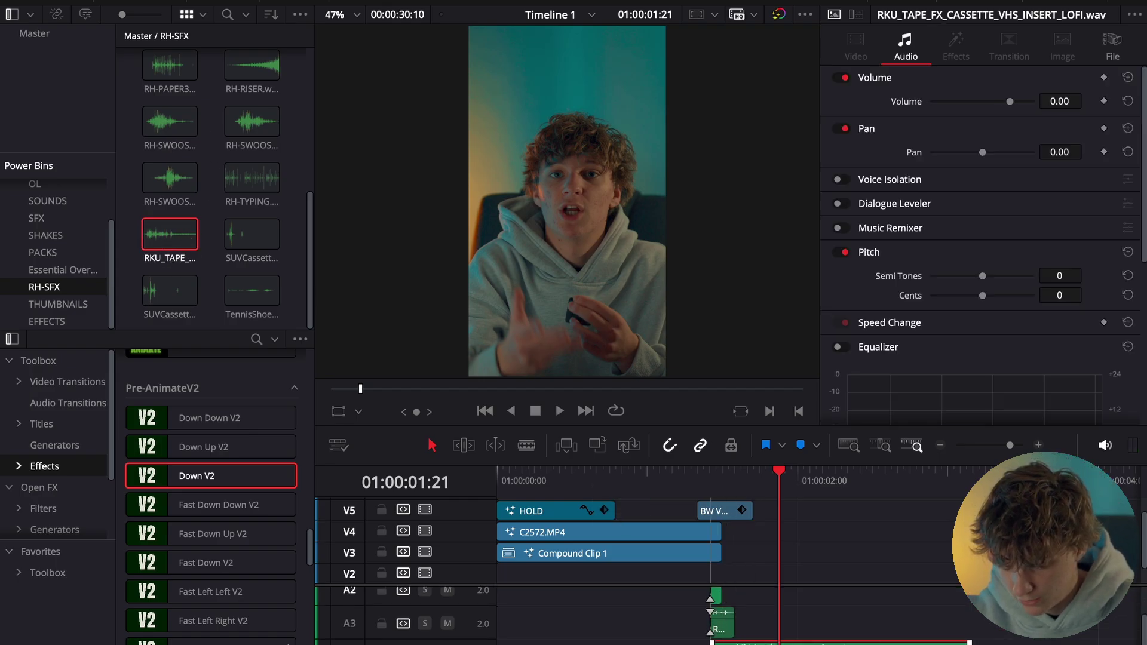
{"action": "left_click_drag", "start_coordinate": [752, 481], "coordinate": [743, 480]}
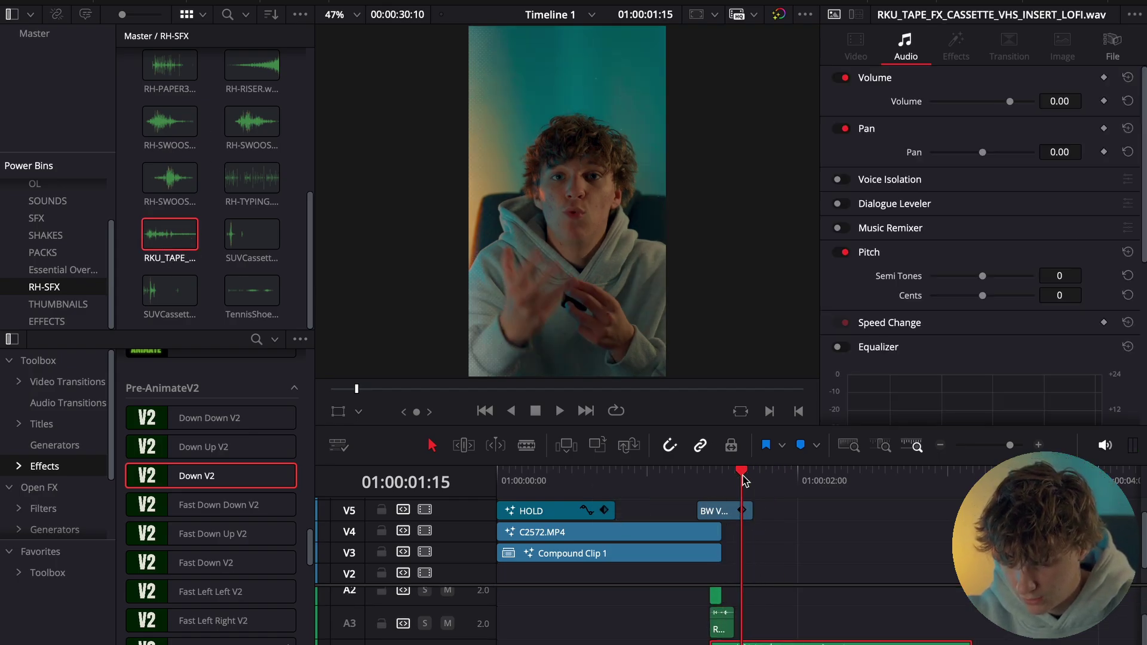
{"action": "scroll", "coordinate": [783, 639], "scroll_direction": "down", "scroll_amount": 1}
{"action": "left_click", "coordinate": [782, 641]}
{"action": "key", "text": "BackSpace"}
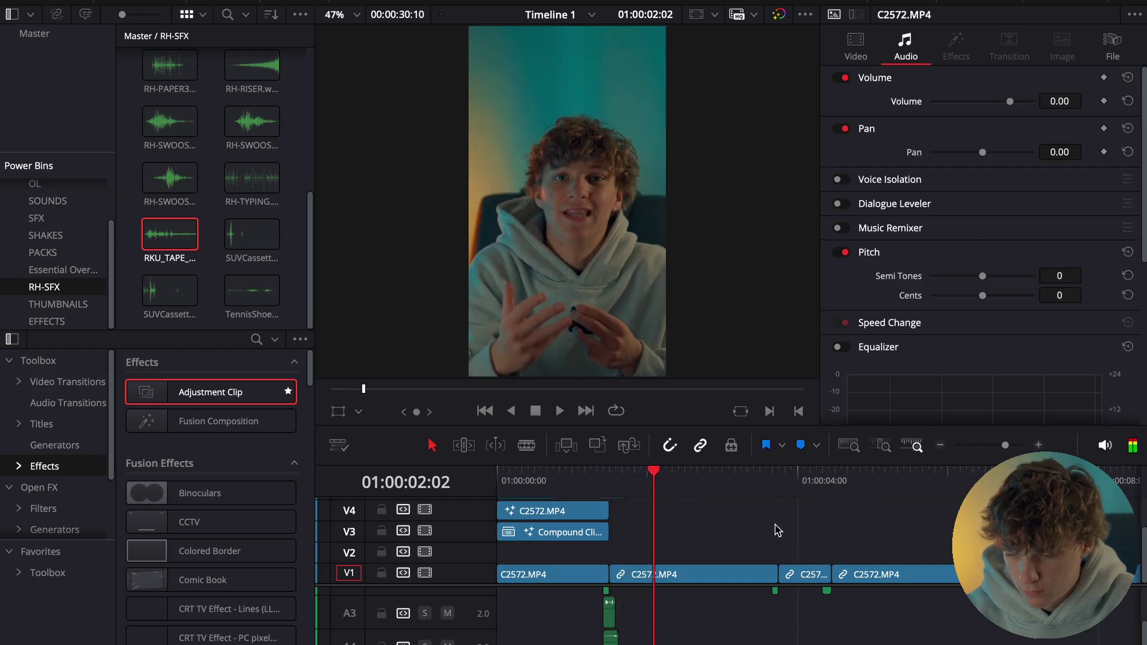
- Place RH- NOISE.mov from the Essential Overlays power bin on V2 above the second clip, without its audio
{"action": "scroll", "coordinate": [698, 631], "scroll_direction": "up", "scroll_amount": 2}
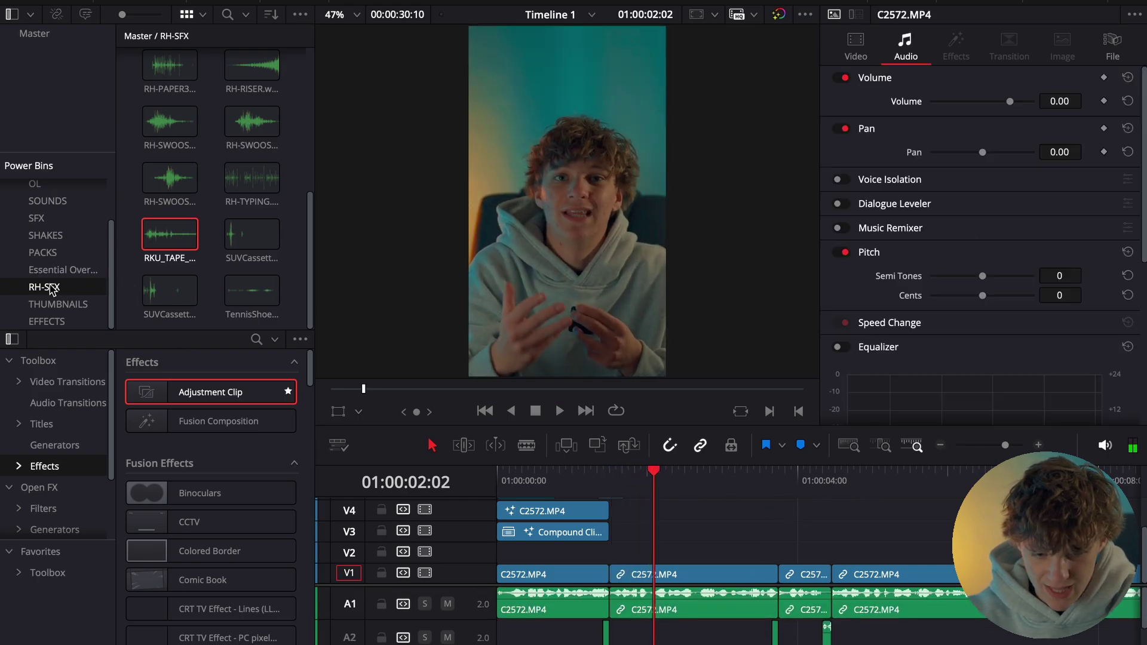
{"action": "left_click", "coordinate": [51, 320]}
{"action": "left_click", "coordinate": [60, 269]}
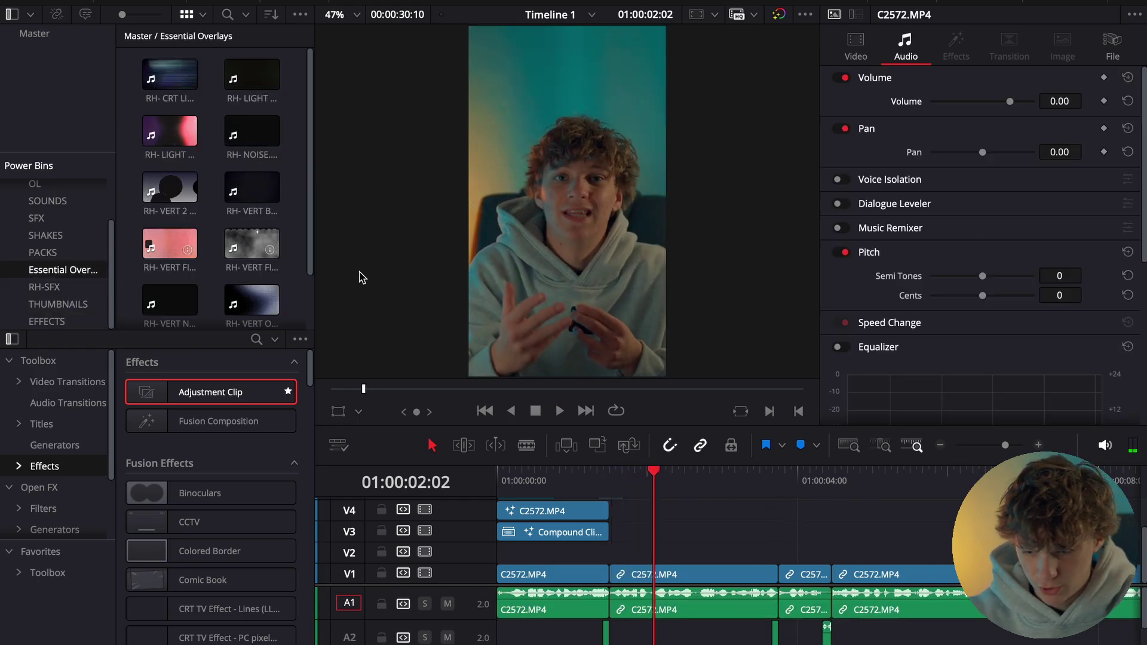
{"action": "left_click_drag", "start_coordinate": [252, 131], "coordinate": [903, 554]}
{"action": "left_click", "coordinate": [940, 445]}
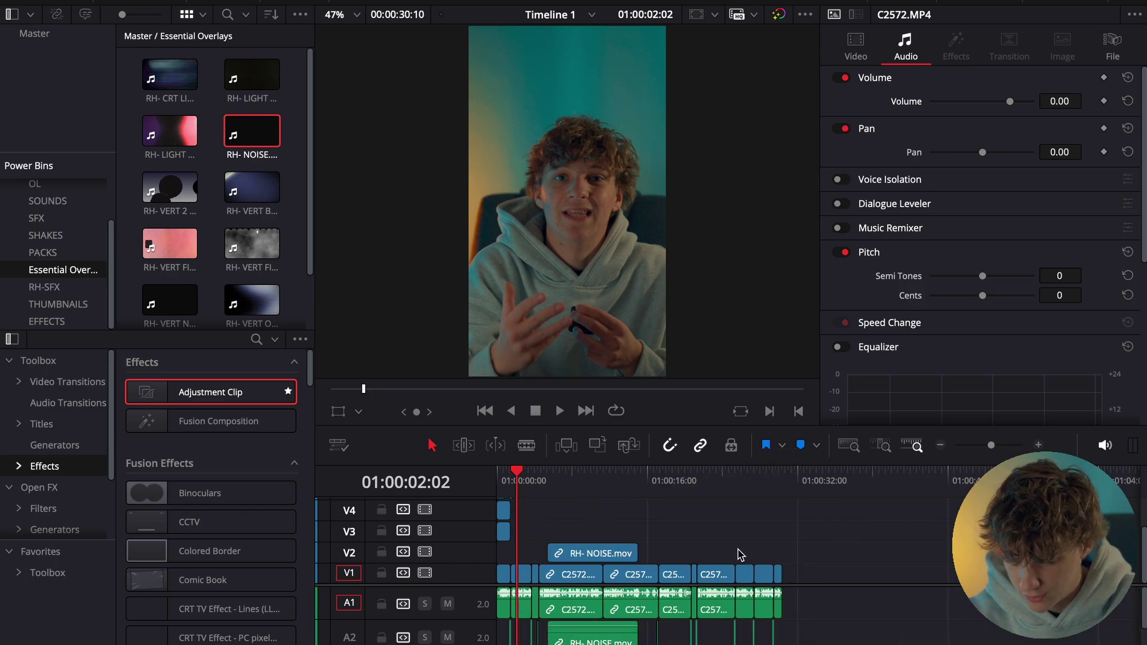
{"action": "left_click_drag", "start_coordinate": [595, 553], "coordinate": [562, 575]}
{"action": "left_click", "coordinate": [1040, 445]}
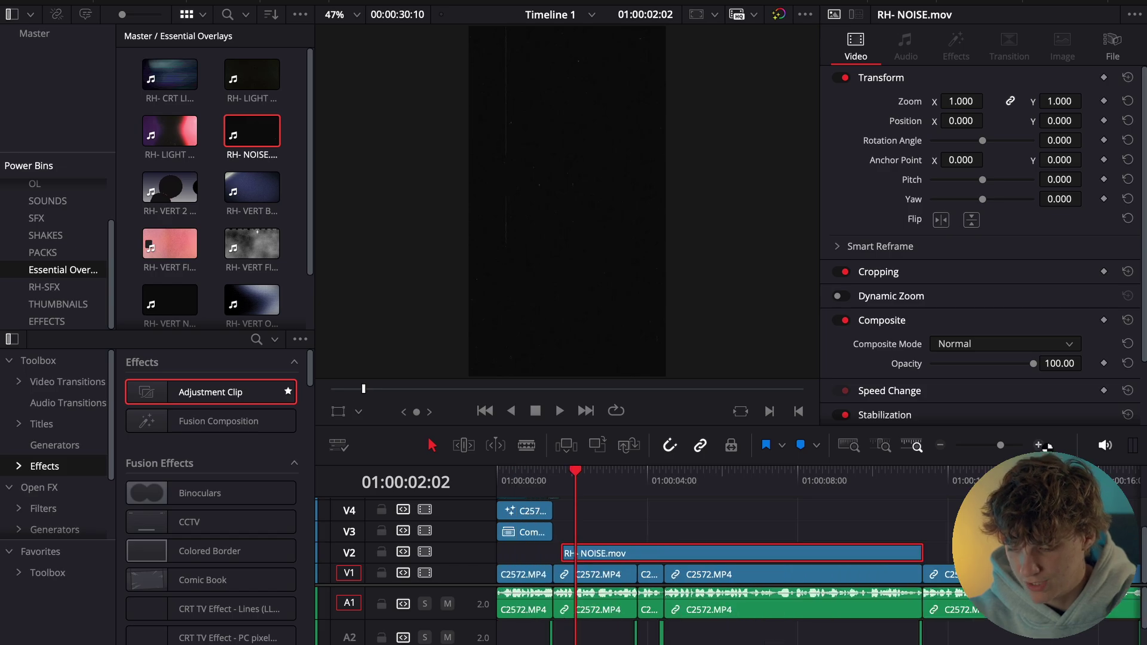
{"action": "left_click", "coordinate": [1040, 445]}
{"action": "left_click_drag", "start_coordinate": [728, 557], "coordinate": [682, 553]}
- Play the second clip to find the cue and shift the noise overlay to start at about 01:00:02:02
{"action": "key", "text": "space"}
{"action": "left_click", "coordinate": [620, 478]}
{"action": "key", "text": "space"}
{"action": "key", "text": "Right"}
{"action": "key", "text": "Right"}
{"action": "key", "text": "Right"}
{"action": "key", "text": "Right"}
{"action": "left_click_drag", "start_coordinate": [700, 554], "coordinate": [712, 554]}
- Cut the noise overlay at the end of the second clip and delete the remainder
{"action": "key", "text": "space"}
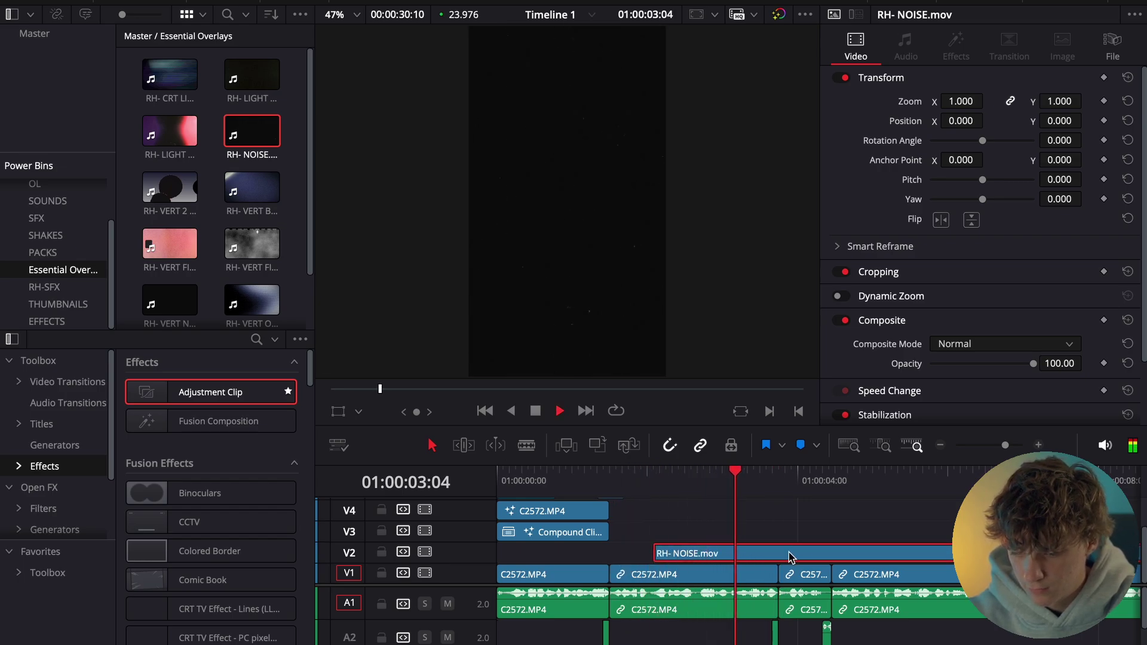
{"action": "key", "text": "space"}
{"action": "key", "text": "super+b"}
{"action": "key", "text": "BackSpace"}
- Copy the HOLD effect onto V2 over the short third clip, directly after the noise overlay, and play it back
{"action": "scroll", "coordinate": [661, 546], "scroll_direction": "up", "scroll_amount": 3}
{"action": "left_click_drag", "start_coordinate": [524, 516], "coordinate": [826, 555], "text": "alt"}
{"action": "key", "text": "space"}
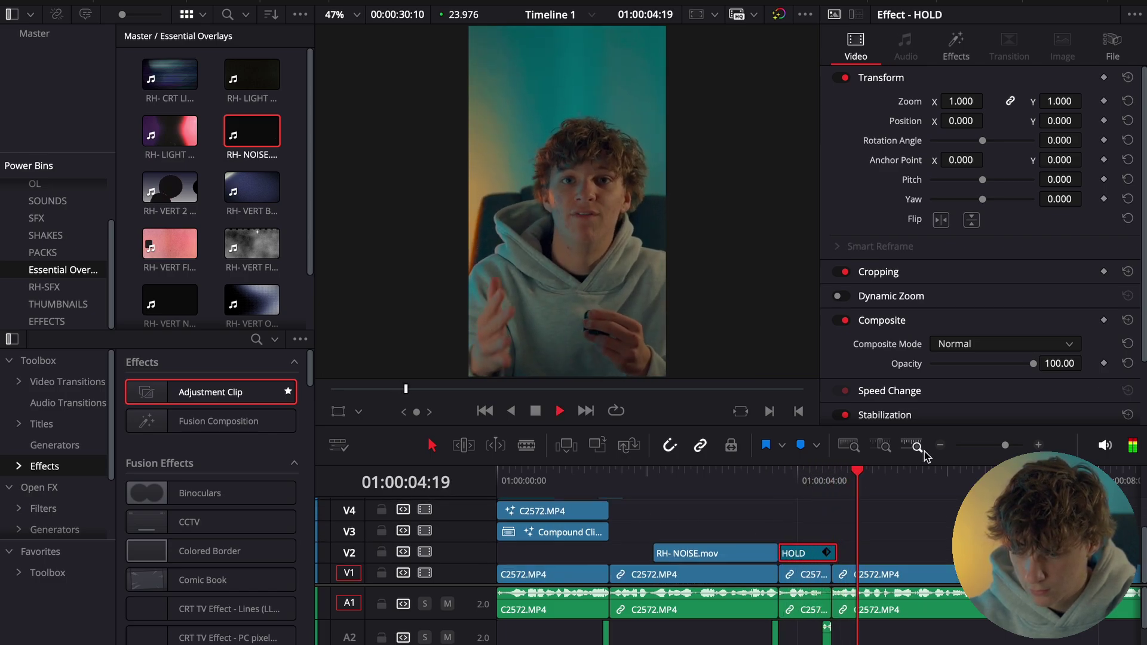
- Place a Text+ title on V3 above the noise overlay, starting at 01:00:02:02, and cut off everything past 01:00:03:18
{"action": "left_click", "coordinate": [661, 483]}
{"action": "left_click_drag", "start_coordinate": [662, 487], "coordinate": [656, 487]}
{"action": "left_click", "coordinate": [41, 423]}
{"action": "scroll", "coordinate": [212, 442], "scroll_direction": "down", "scroll_amount": 3}
{"action": "scroll", "coordinate": [215, 440], "scroll_direction": "up", "scroll_amount": 3}
{"action": "scroll", "coordinate": [215, 441], "scroll_direction": "up", "scroll_amount": 1}
{"action": "left_click_drag", "start_coordinate": [215, 505], "coordinate": [659, 545]}
{"action": "left_click", "coordinate": [659, 544]}
{"action": "left_click_drag", "start_coordinate": [800, 486], "coordinate": [786, 493]}
{"action": "key", "text": "ctrl+b"}
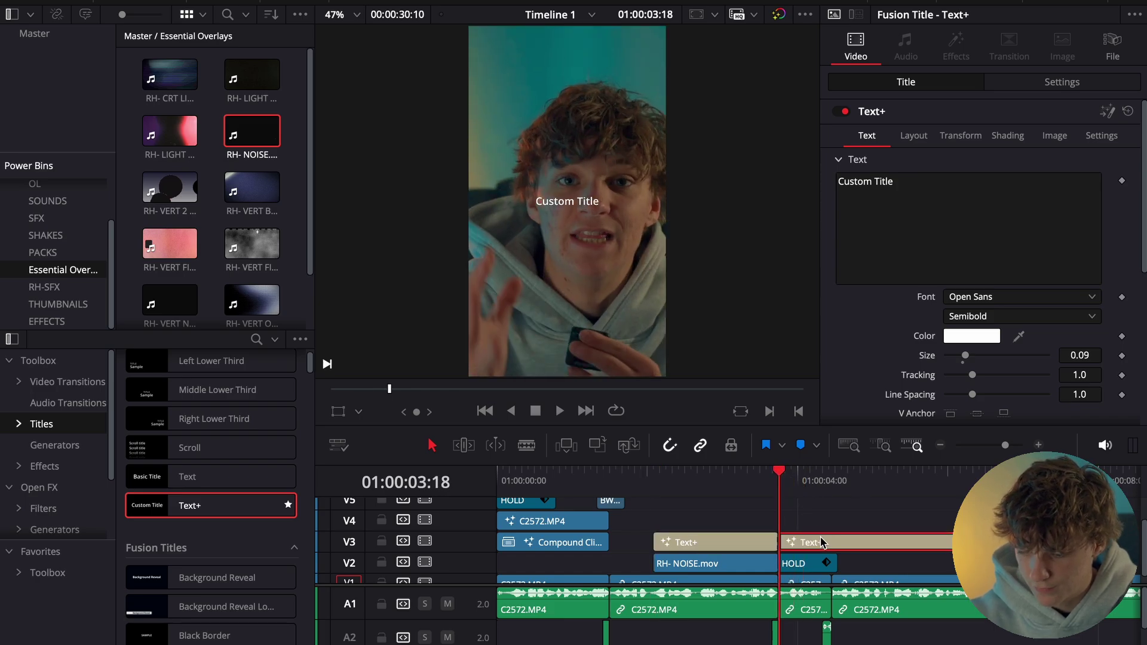
{"action": "key", "text": "BackSpace"}
- Set the font of the title above the noise overlay to Raleway Black Italic
{"action": "left_click", "coordinate": [656, 484]}
{"action": "left_click", "coordinate": [686, 543]}
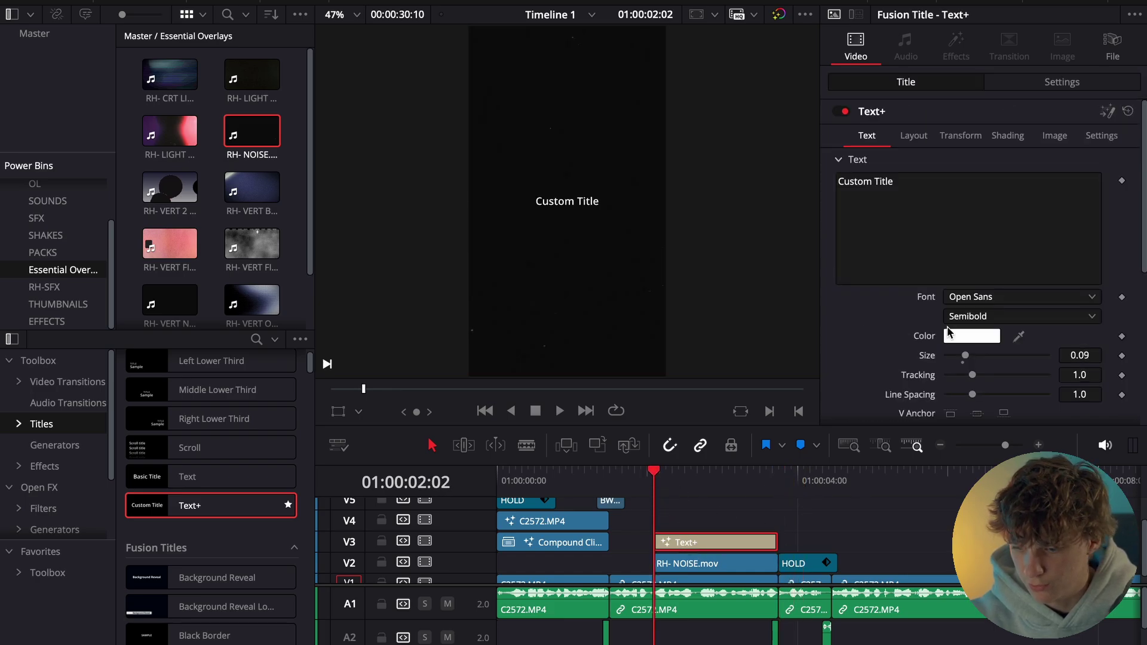
{"action": "left_click", "coordinate": [972, 299]}
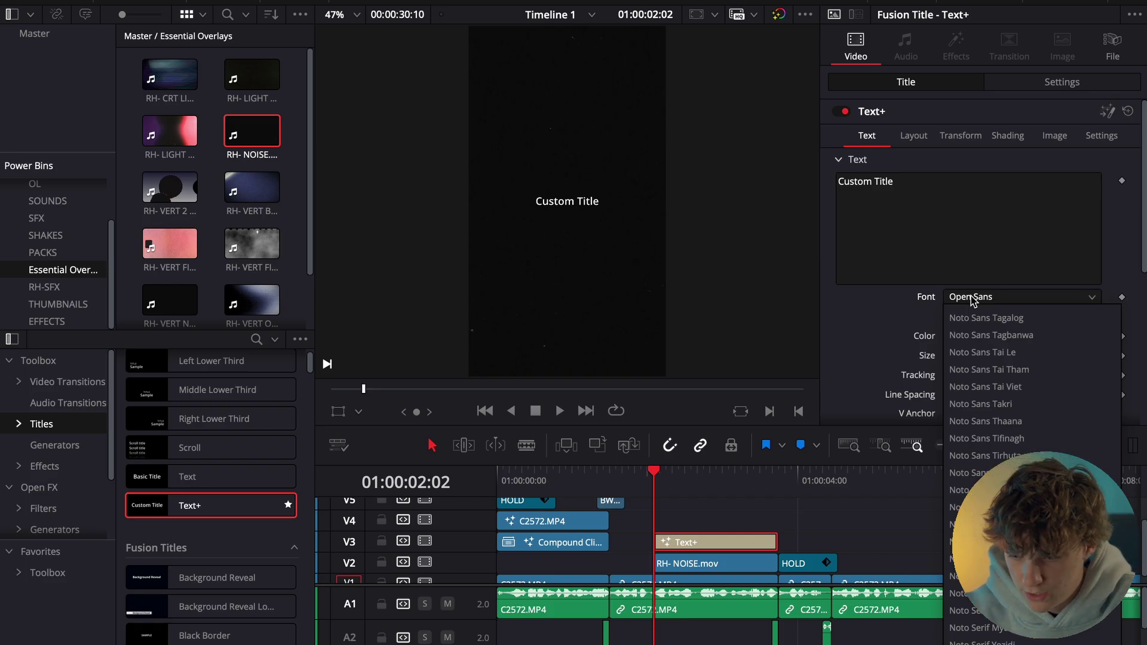
{"action": "type", "text": "ral"}
{"action": "key", "text": "Return"}
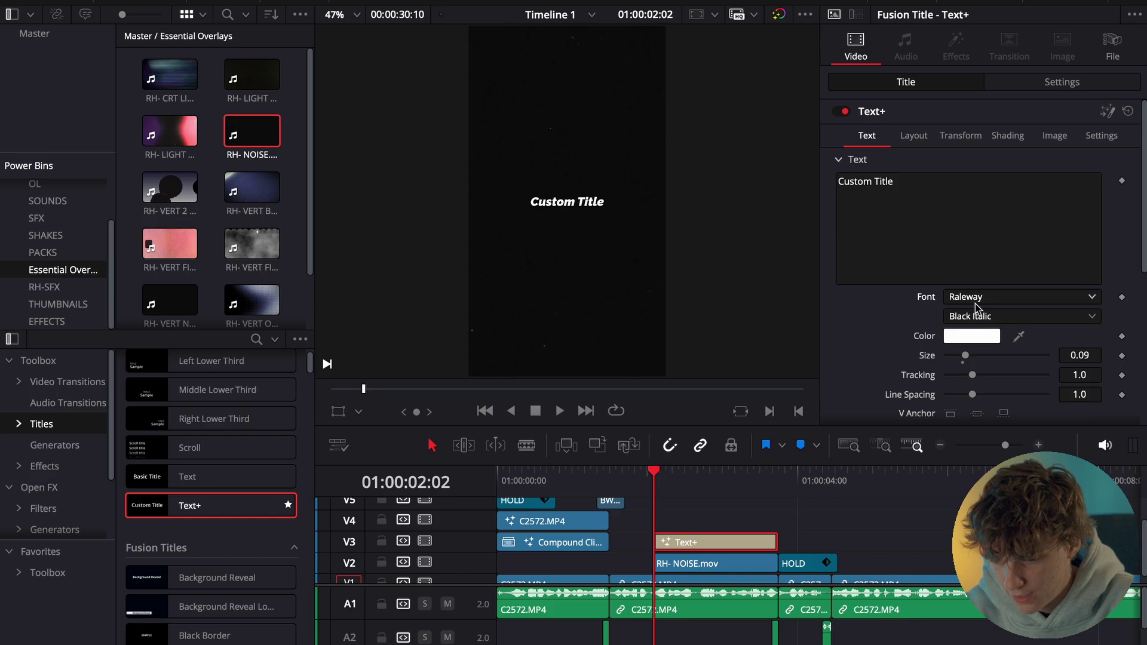
- Open the title's Fusion composition and insert a Glow node between the template and the media output
{"action": "key", "text": "shift+5"}
{"action": "key", "text": "shift+space"}
{"action": "type", "text": "lo"}
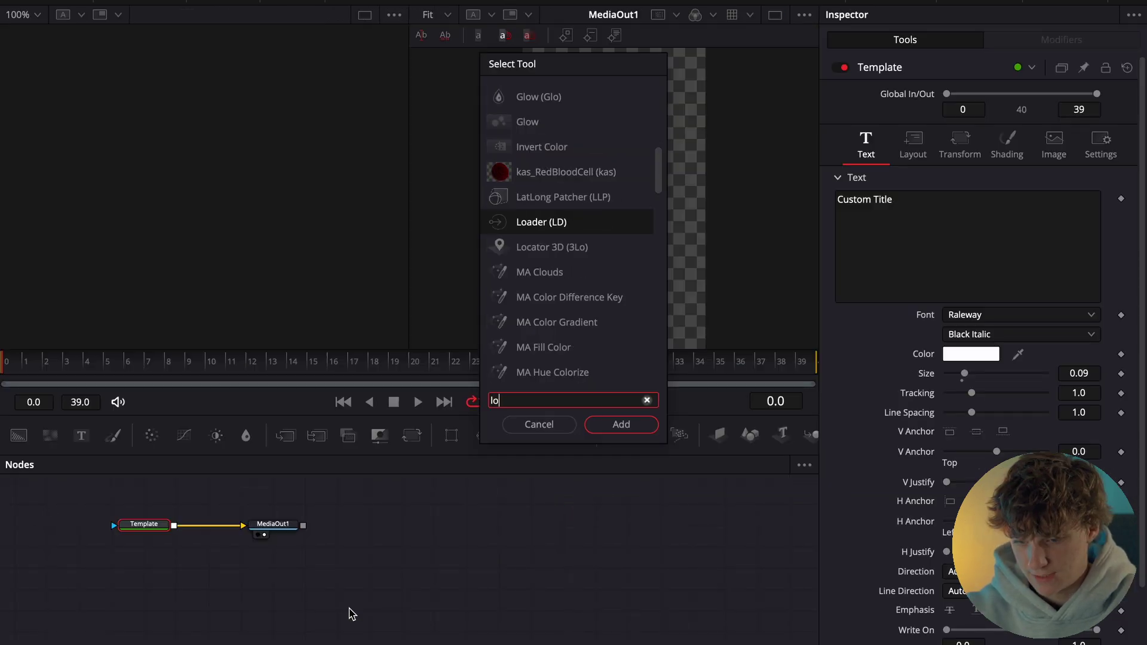
{"action": "key", "text": "BackSpace"}
{"action": "key", "text": "BackSpace"}
{"action": "type", "text": "glow"}
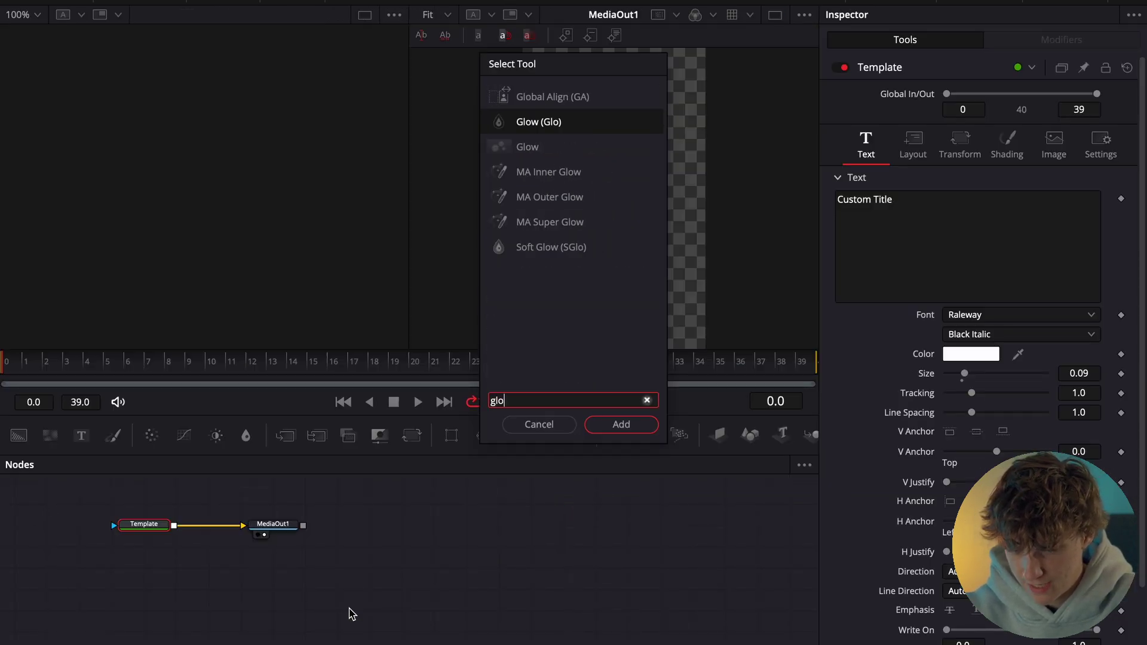
{"action": "key", "text": "Return"}
- Set the glow size to 24.4 and the glow to 0.685, and enlarge the title's text size to 0.1811
{"action": "left_click_drag", "start_coordinate": [956, 194], "coordinate": [972, 194]}
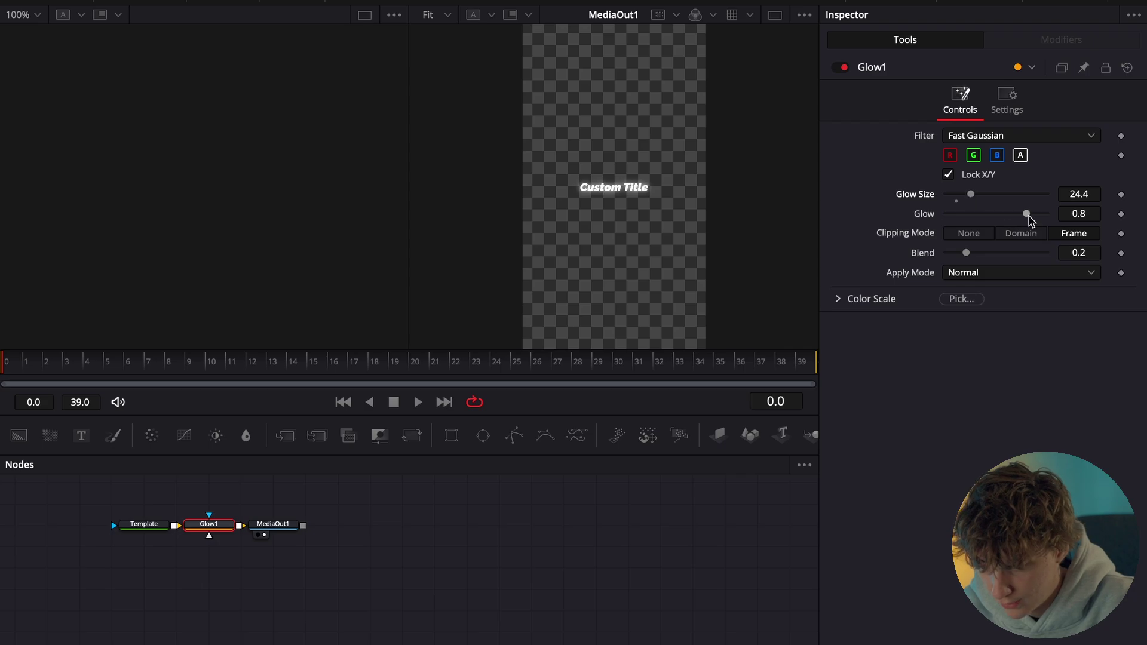
{"action": "left_click_drag", "start_coordinate": [1028, 221], "coordinate": [1009, 219]}
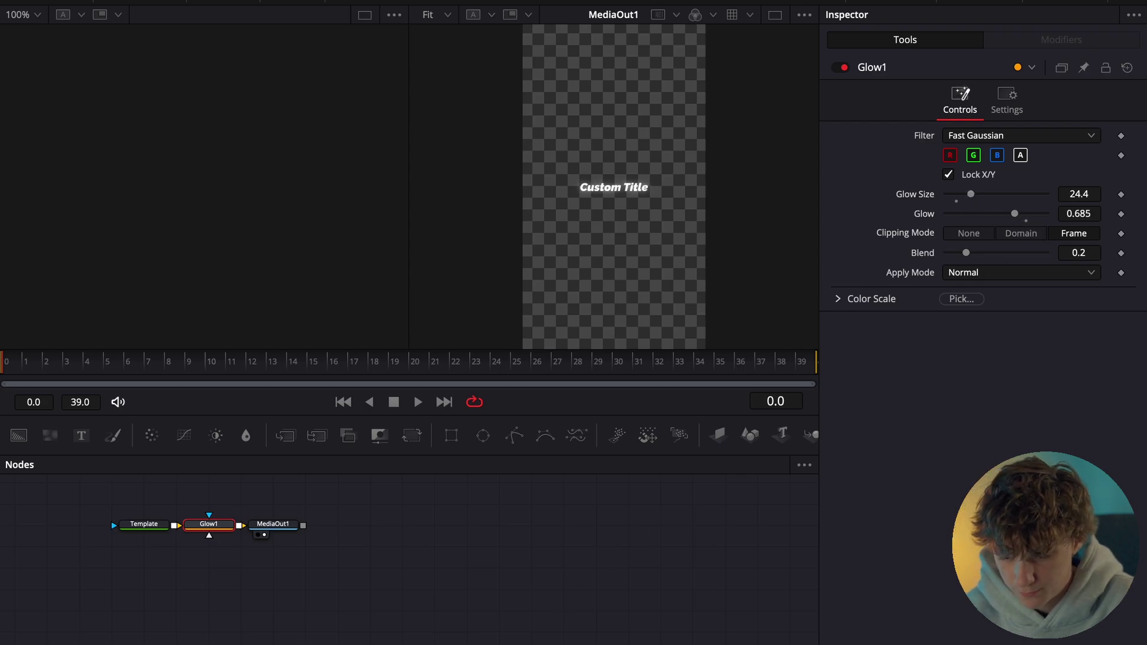
{"action": "key", "text": "shift+4"}
{"action": "left_click_drag", "start_coordinate": [964, 355], "coordinate": [982, 356]}
- Find the next phrase at 01:00:02:17, copy the title onto V4 and remove the copy's portion before that point
{"action": "key", "text": "space"}
{"action": "key", "text": "space"}
{"action": "key", "text": "space"}
{"action": "left_click", "coordinate": [655, 491]}
{"action": "key", "text": "space"}
{"action": "key", "text": "space"}
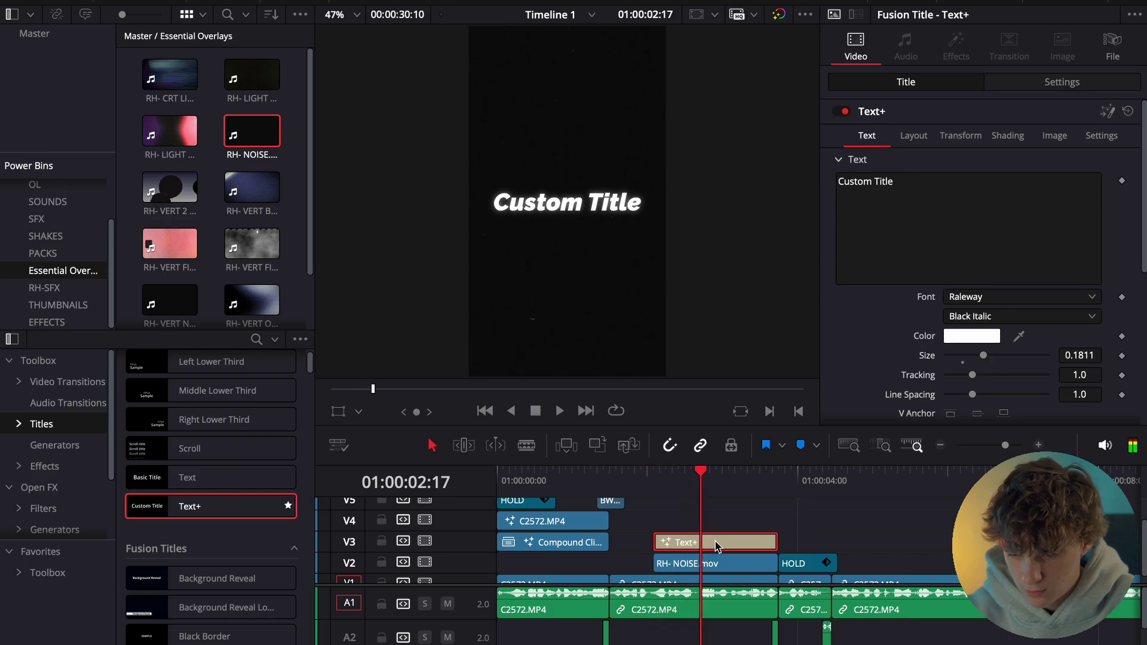
{"action": "left_click_drag", "start_coordinate": [715, 541], "coordinate": [715, 525]}
{"action": "key", "text": "super+b"}
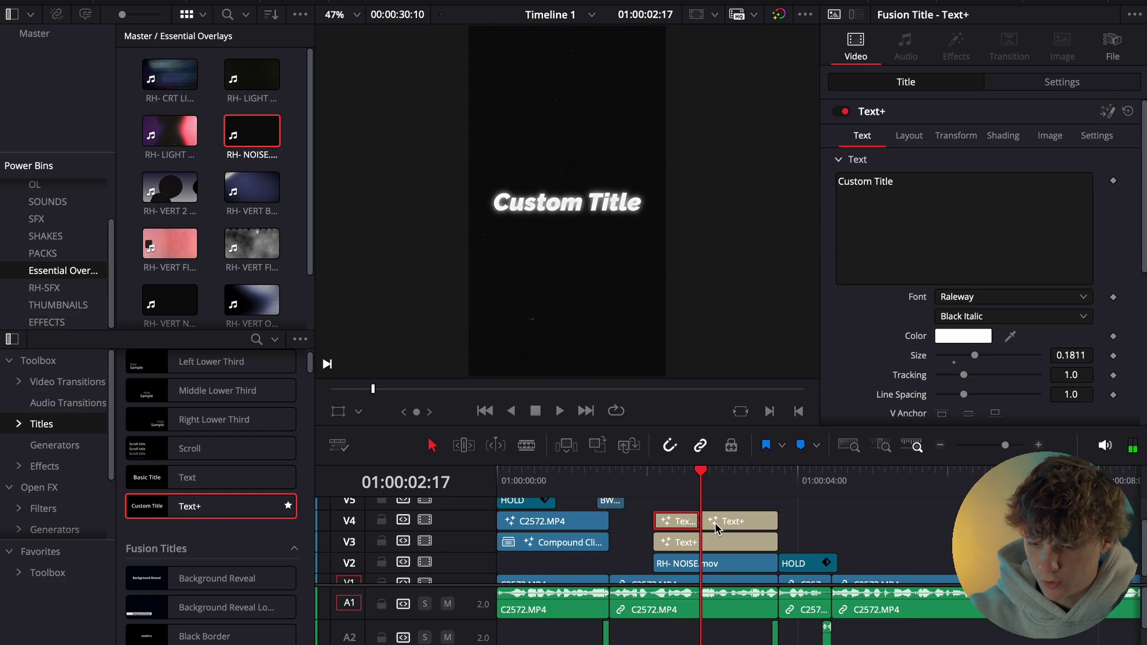
{"action": "key", "text": "BackSpace"}
- Find the following phrase and copy the V4 title onto V5, trimming its start to 01:00:03:01
{"action": "left_click", "coordinate": [715, 526]}
{"action": "key", "text": "space"}
{"action": "key", "text": "space"}
{"action": "key", "text": "Right"}
{"action": "key", "text": "Right"}
{"action": "scroll", "coordinate": [739, 528], "scroll_direction": "up", "scroll_amount": 2}
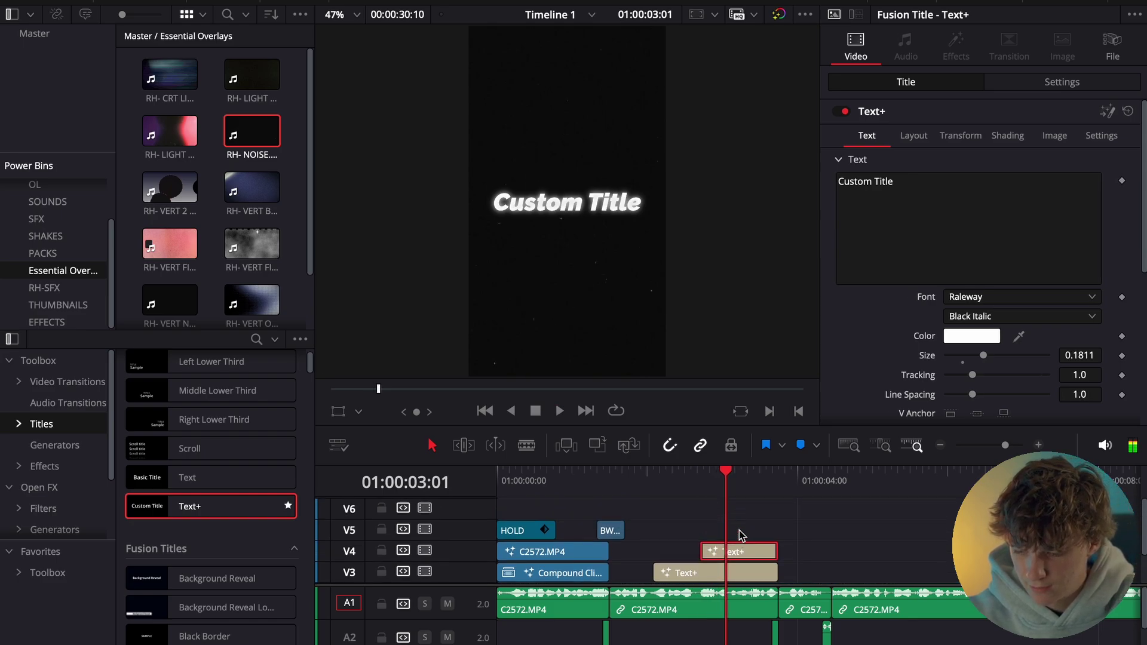
{"action": "left_click_drag", "start_coordinate": [741, 557], "coordinate": [741, 535]}
{"action": "key", "text": "shift+bracketleft"}
{"action": "key", "text": "space"}
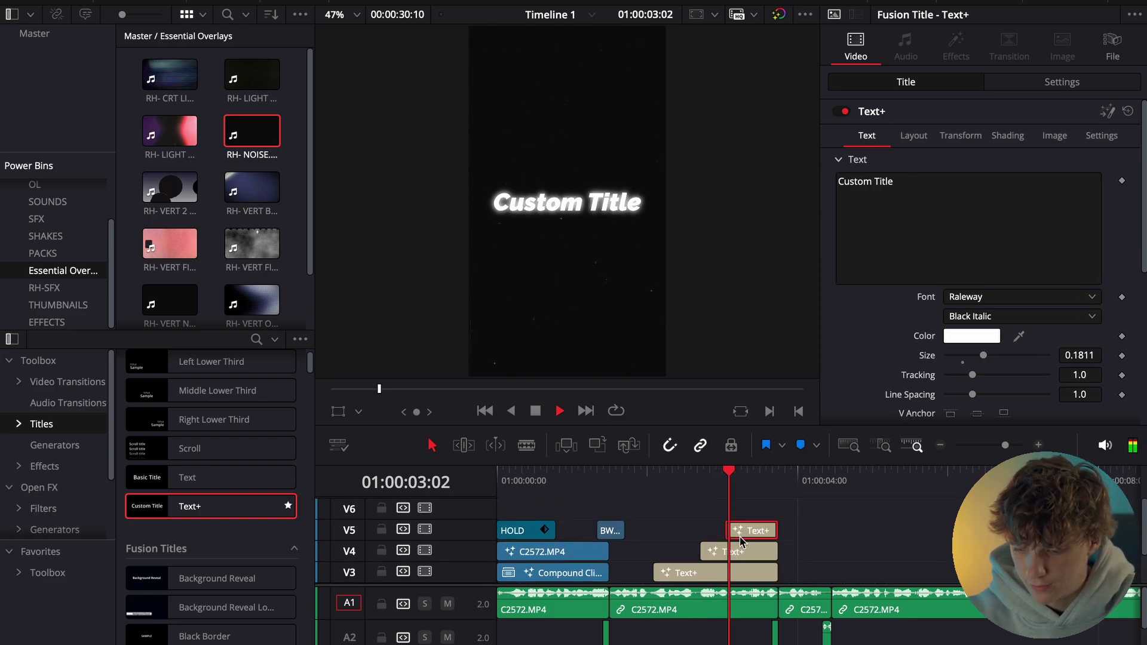
- Change the text of the V3 title to "LEVELING UP"
{"action": "scroll", "coordinate": [757, 540], "scroll_direction": "down", "scroll_amount": 3}
{"action": "left_click", "coordinate": [645, 485]}
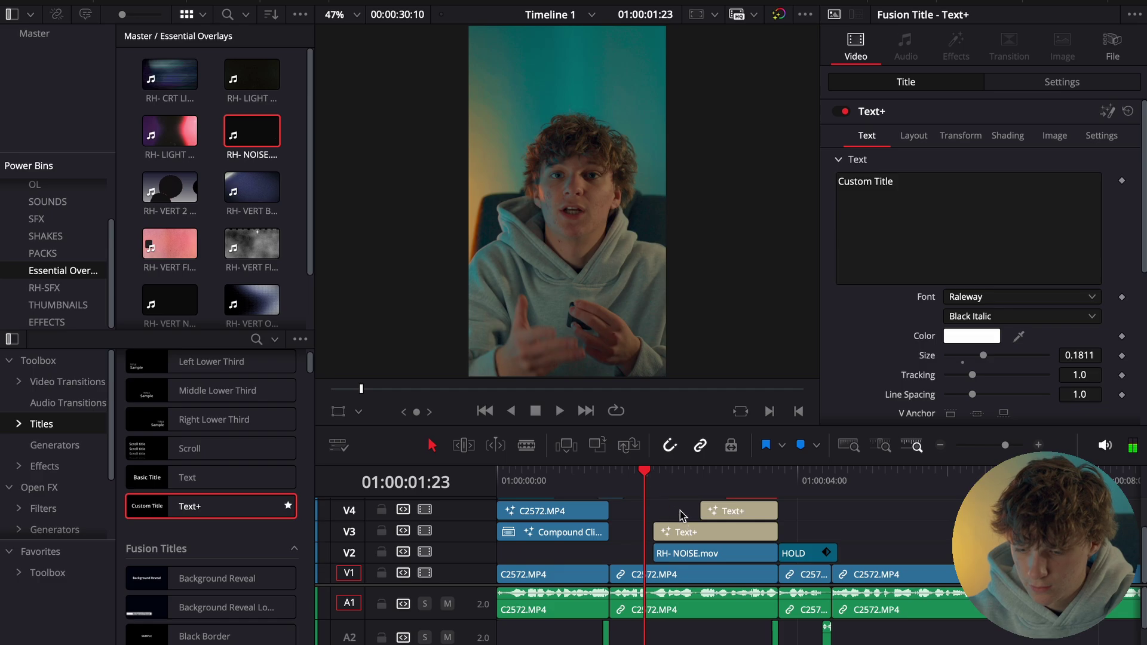
{"action": "left_click", "coordinate": [681, 512]}
{"action": "left_click", "coordinate": [672, 483]}
{"action": "left_click", "coordinate": [676, 529]}
{"action": "left_click_drag", "start_coordinate": [928, 241], "coordinate": [740, 173]}
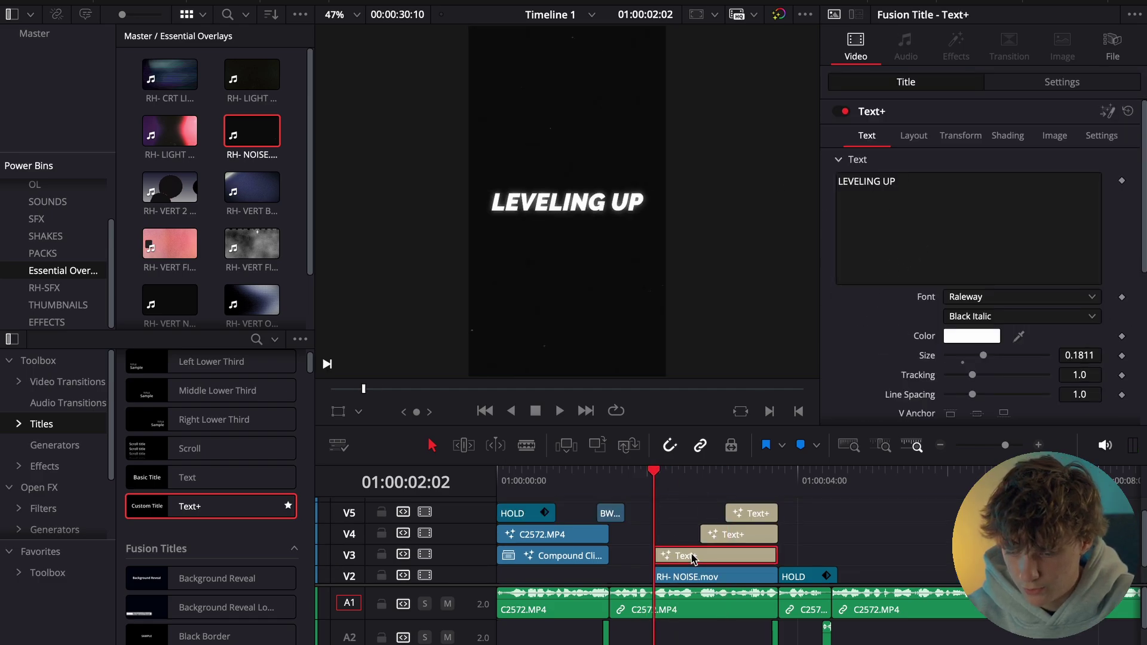
- Convert the "LEVELING UP" title into a compound clip and split it at 01:00:02:11
{"action": "right_click", "coordinate": [693, 555]}
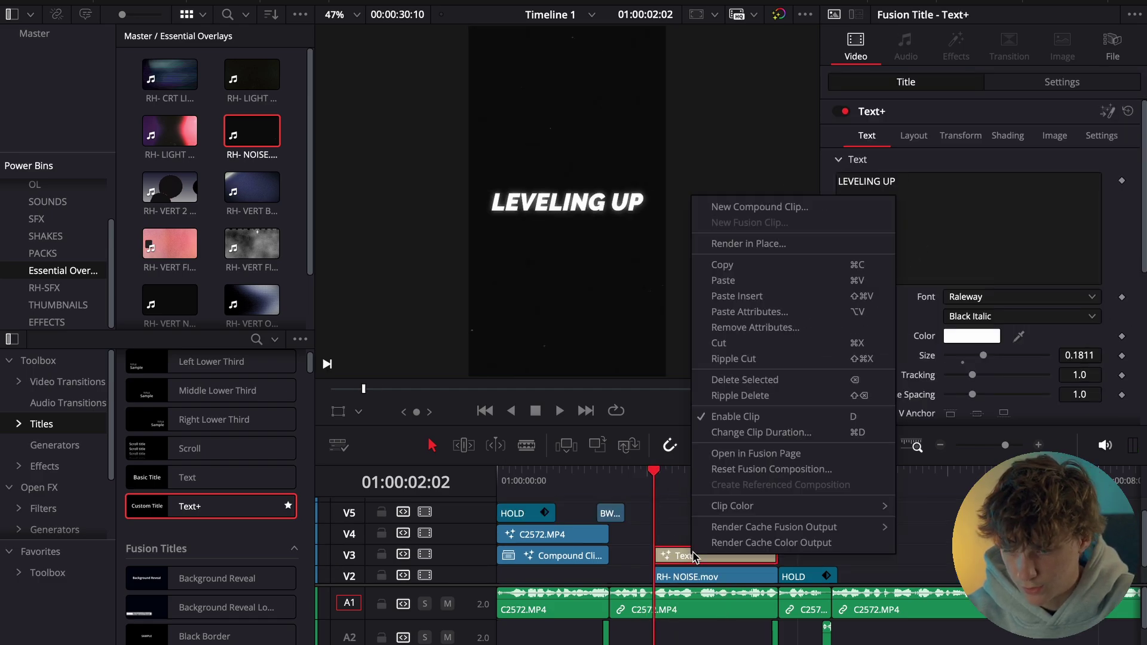
{"action": "left_click", "coordinate": [807, 207]}
{"action": "left_click", "coordinate": [607, 374]}
{"action": "key", "text": "space"}
{"action": "key", "text": "space"}
{"action": "scroll", "coordinate": [890, 392], "scroll_direction": "down", "scroll_amount": 2}
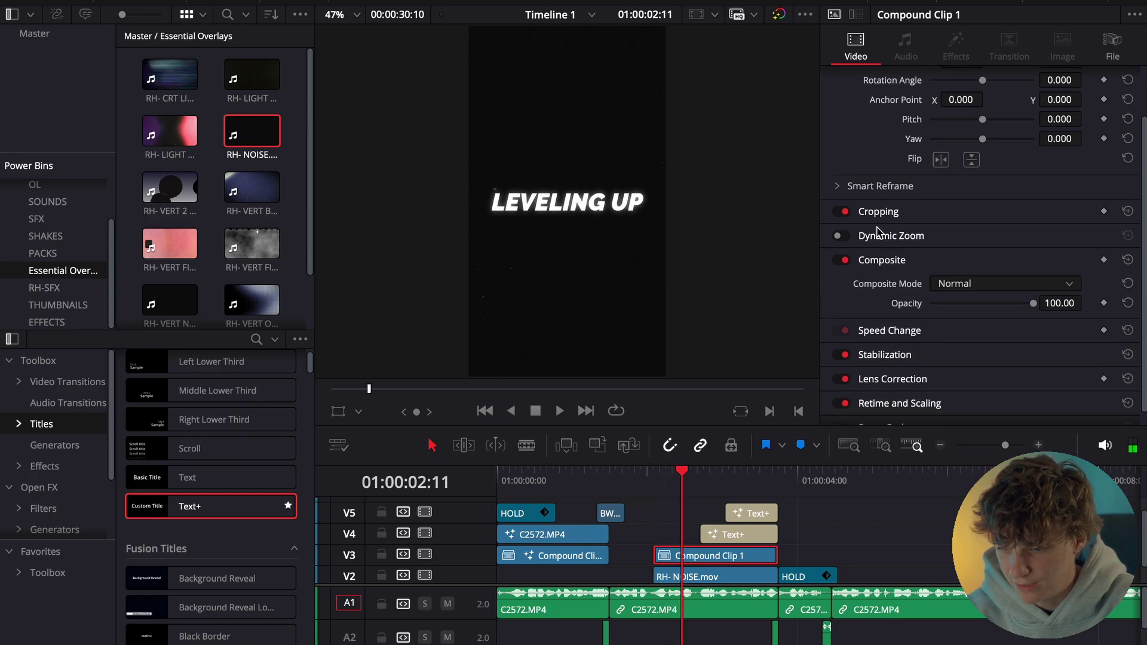
{"action": "key", "text": "ctrl+b"}
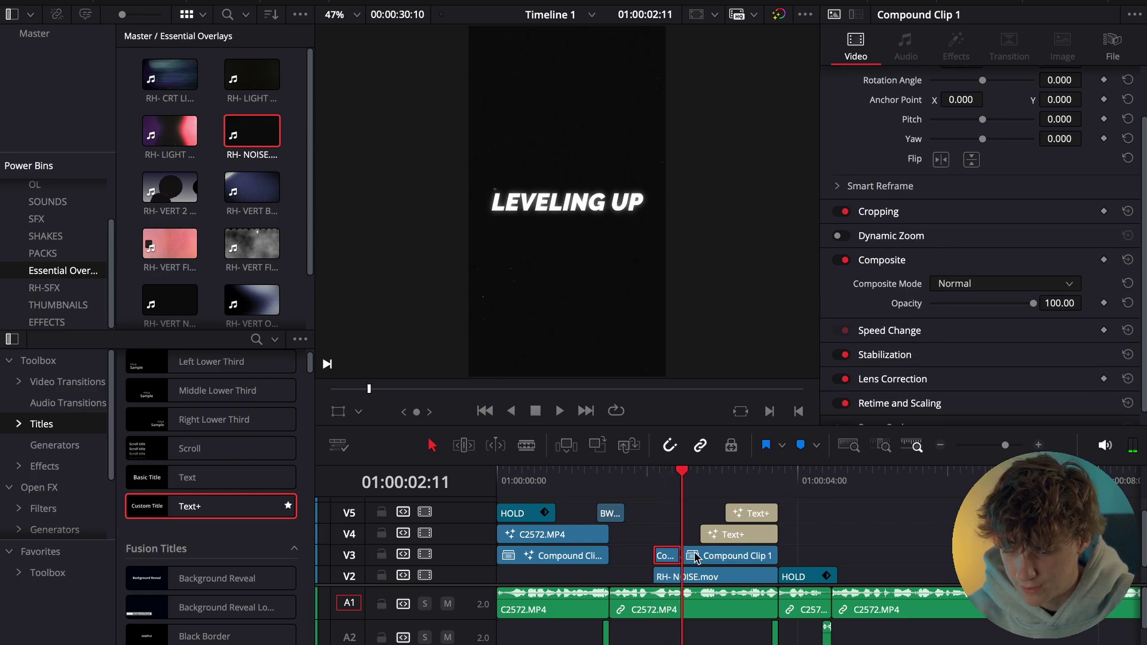
- Crop the right side of the first compound clip part by 313.300 so only "LEVELING" shows, and play it back
{"action": "left_click", "coordinate": [895, 214]}
{"action": "left_click_drag", "start_coordinate": [932, 256], "coordinate": [943, 258]}
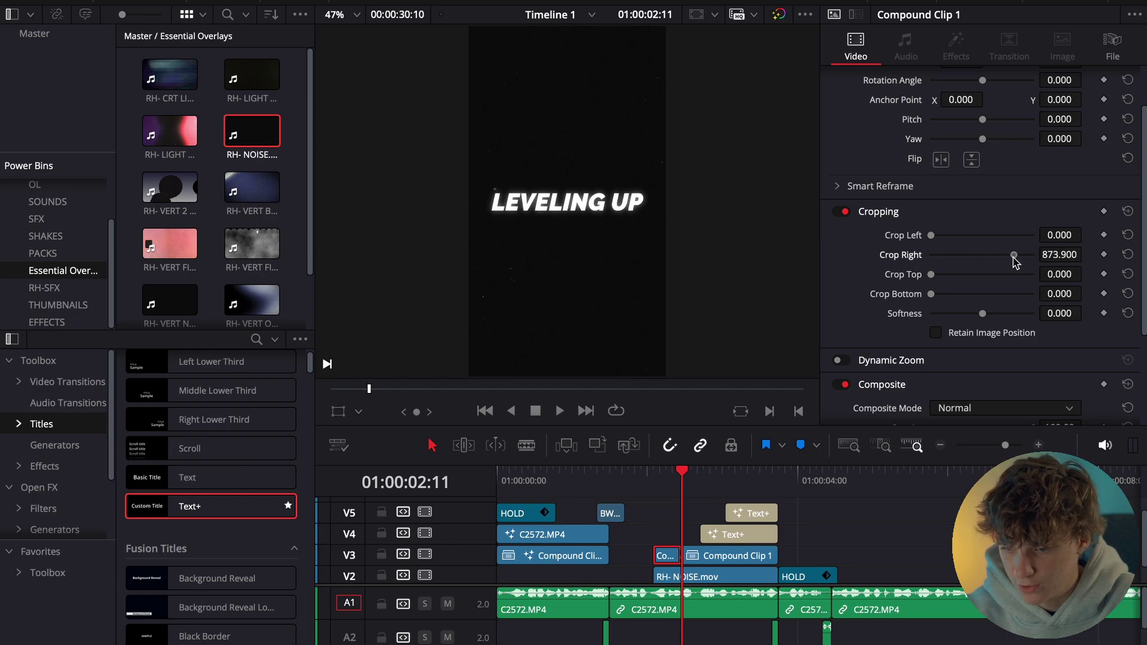
{"action": "left_click_drag", "start_coordinate": [1045, 261], "coordinate": [957, 261]}
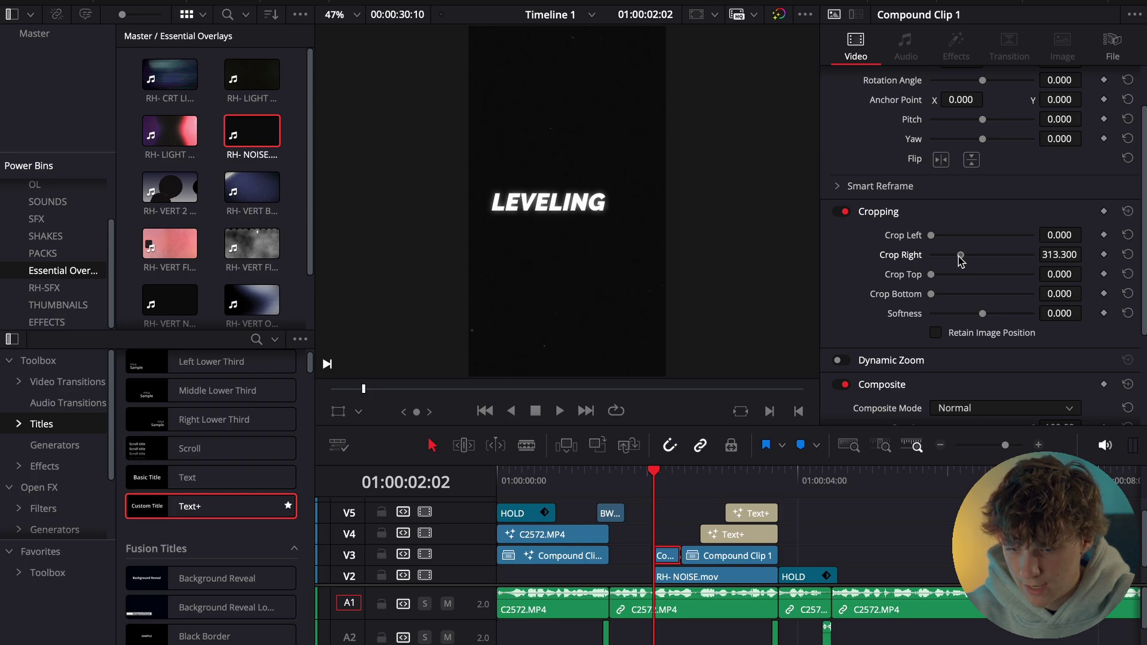
{"action": "key", "text": "space"}
{"action": "left_click", "coordinate": [641, 487]}
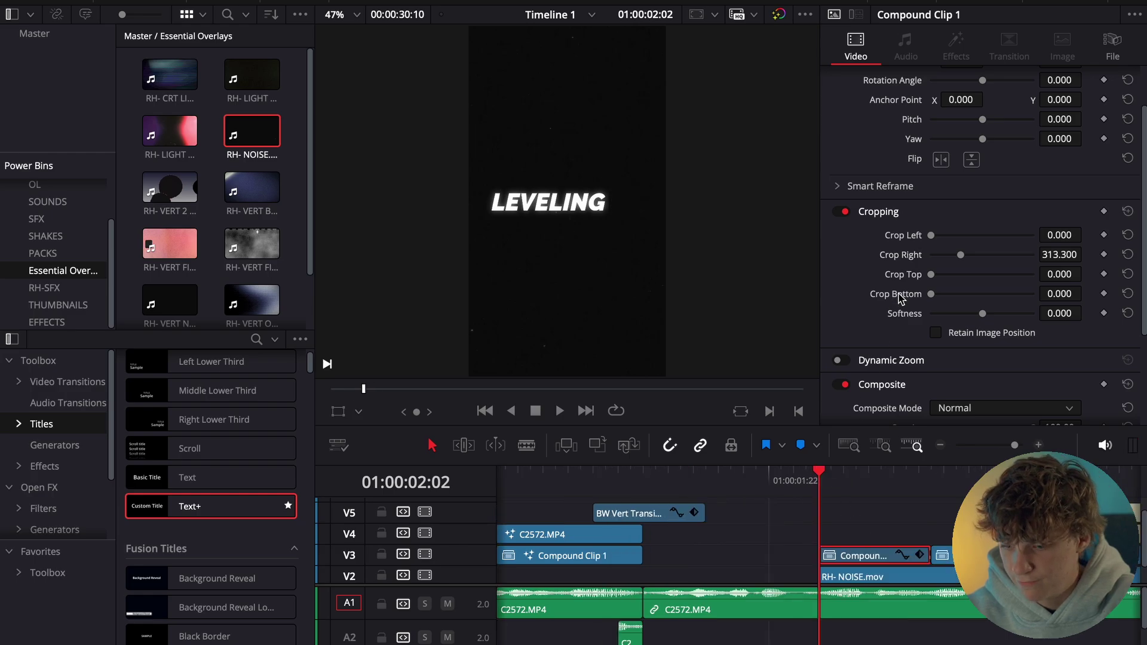
- Keyframe the "LEVELING" part's opacity to flicker between 12.98 and 100 from 01:00:02:02 to 01:00:02:08, and play it back
{"action": "scroll", "coordinate": [901, 298], "scroll_direction": "up", "scroll_amount": 1}
{"action": "scroll", "coordinate": [901, 298], "scroll_direction": "down", "scroll_amount": 5}
{"action": "left_click_drag", "start_coordinate": [1024, 304], "coordinate": [1106, 299]}
{"action": "key", "text": "Right"}
{"action": "key", "text": "Right"}
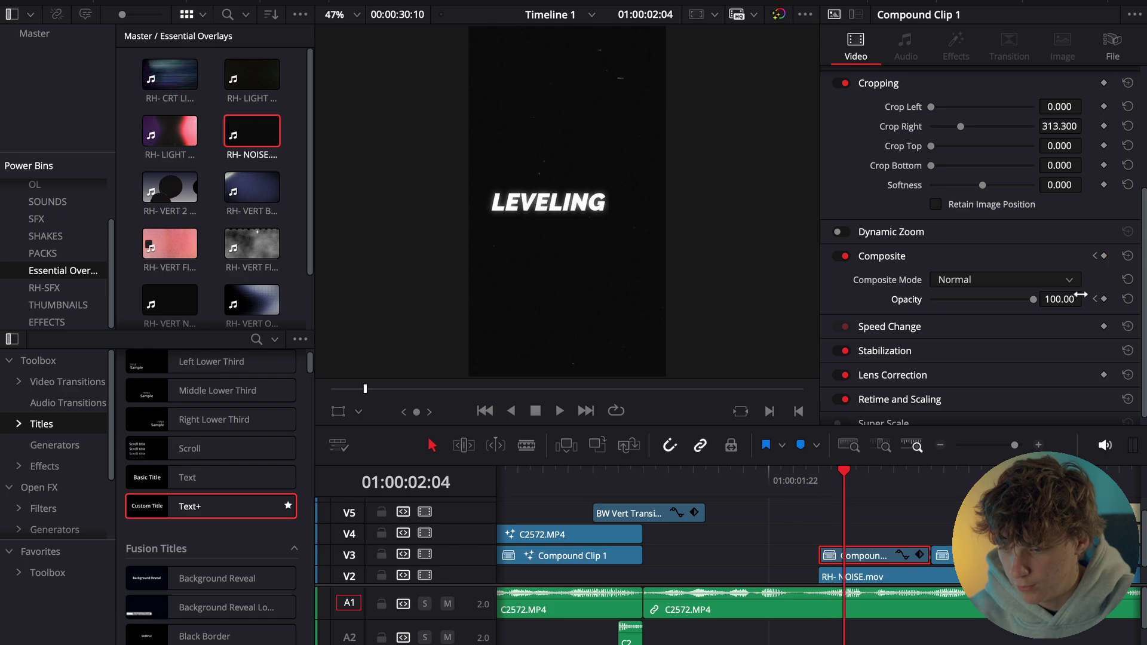
{"action": "left_click_drag", "start_coordinate": [1034, 299], "coordinate": [1129, 302]}
{"action": "key", "text": "Right"}
{"action": "key", "text": "Right"}
{"action": "key", "text": "Right"}
{"action": "key", "text": "Right"}
{"action": "left_click", "coordinate": [785, 482]}
{"action": "key", "text": "space"}
{"action": "left_click", "coordinate": [785, 481]}
{"action": "key", "text": "space"}
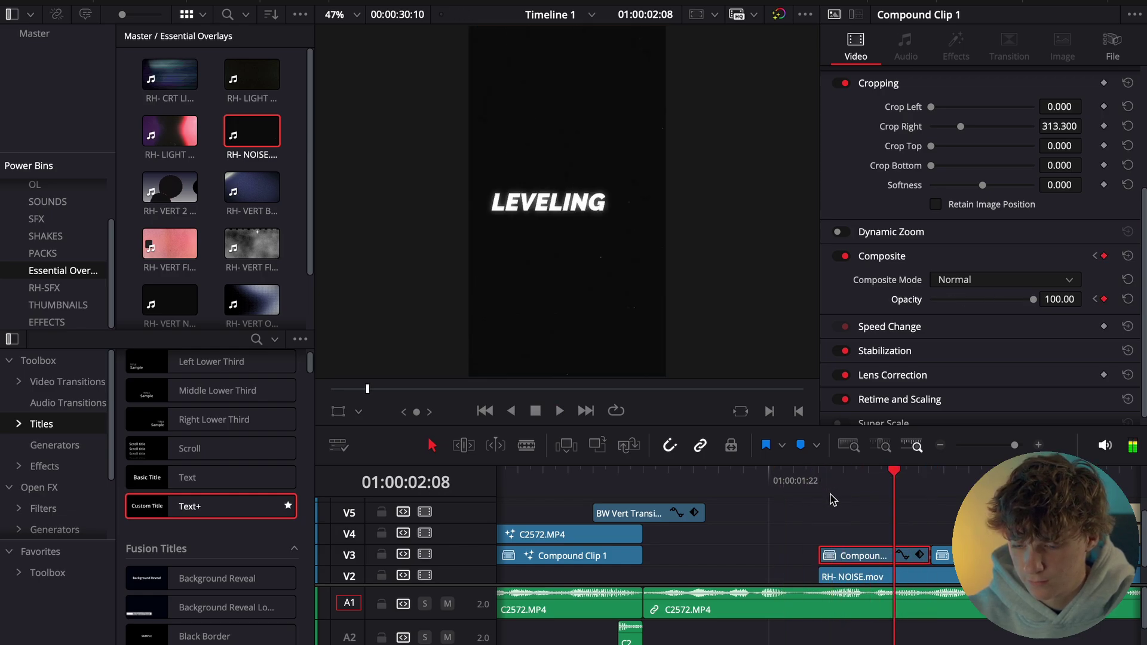
{"action": "key", "text": "space"}
{"action": "left_click", "coordinate": [817, 488]}
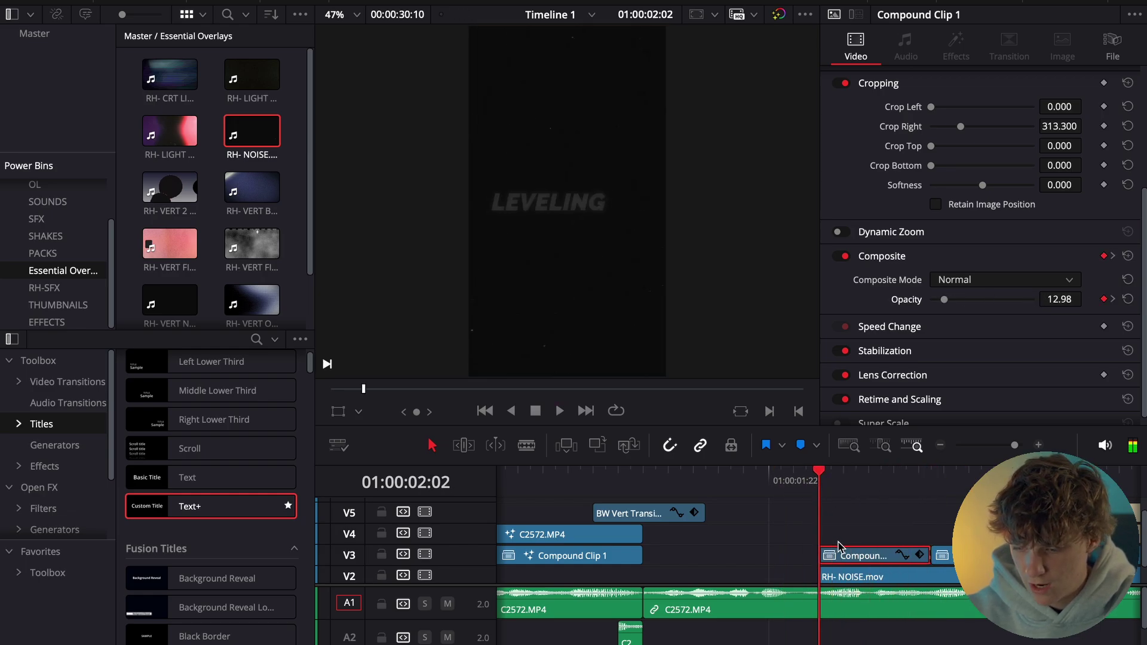
- Place RH-MOUSECLICK.wav from the RH-SFX power bin on A2 under the start of "LEVELING" and cut away the unneeded part
{"action": "left_click", "coordinate": [47, 289]}
{"action": "scroll", "coordinate": [209, 256], "scroll_direction": "down", "scroll_amount": 5}
{"action": "left_click", "coordinate": [245, 90]}
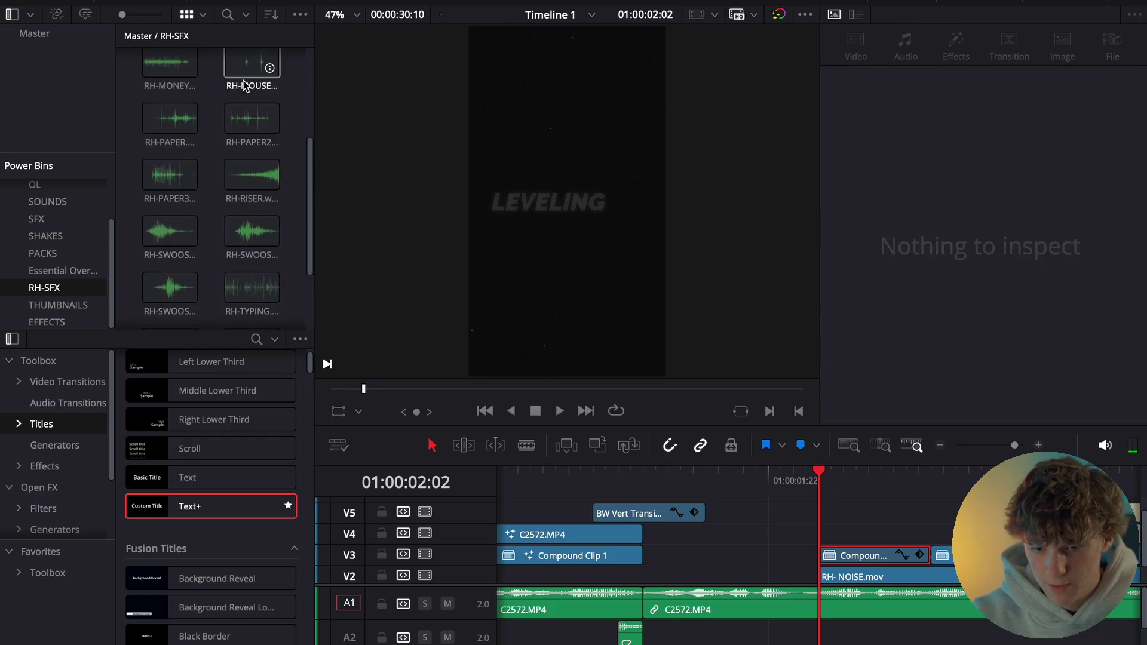
{"action": "left_click_drag", "start_coordinate": [246, 66], "coordinate": [800, 632]}
{"action": "key", "text": "super+b"}
{"action": "key", "text": "BackSpace"}
- Cut the mouse click sound at 01:00:02:04 and delete the remainder, leaving a two-frame click
{"action": "left_click", "coordinate": [839, 638]}
{"action": "scroll", "coordinate": [842, 628], "scroll_direction": "down", "scroll_amount": 3}
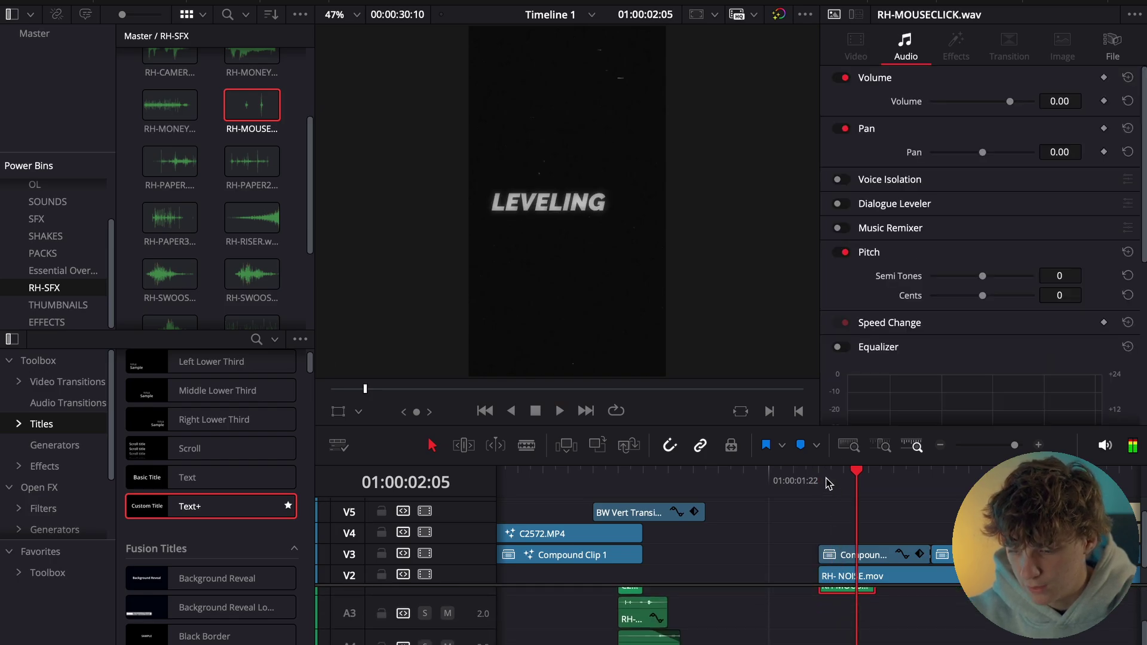
{"action": "scroll", "coordinate": [871, 613], "scroll_direction": "up", "scroll_amount": 3}
{"action": "key", "text": "Right"}
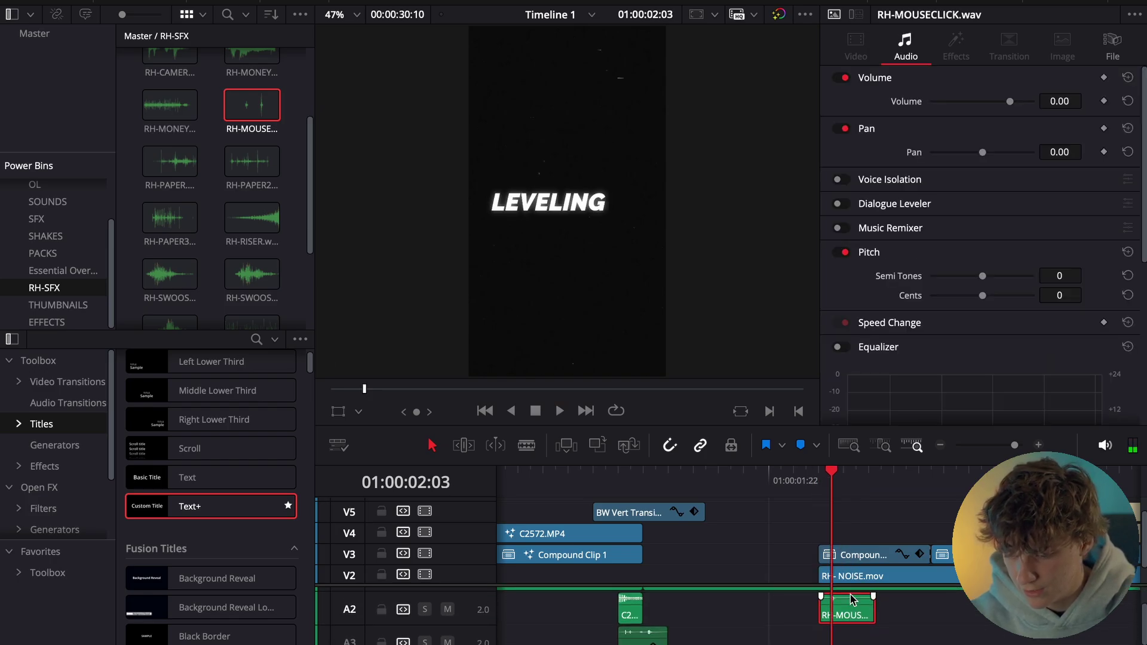
{"action": "key", "text": "Right"}
{"action": "key", "text": "super+b"}
{"action": "left_click", "coordinate": [856, 608]}
{"action": "key", "text": "BackSpace"}
- Duplicate the short click into five overlapping copies across A2 and A3, set their volume to -9.80, and play them back
{"action": "left_click_drag", "start_coordinate": [828, 608], "coordinate": [794, 643]}
{"action": "mouse_move", "coordinate": [1072, 101]}
{"action": "left_mouse_down"}
{"action": "mouse_move", "coordinate": [1048, 102]}
{"action": "mouse_move", "coordinate": [1075, 106]}
{"action": "left_mouse_up"}
{"action": "left_click", "coordinate": [805, 486]}
{"action": "key", "text": "space"}
{"action": "left_click", "coordinate": [805, 481]}
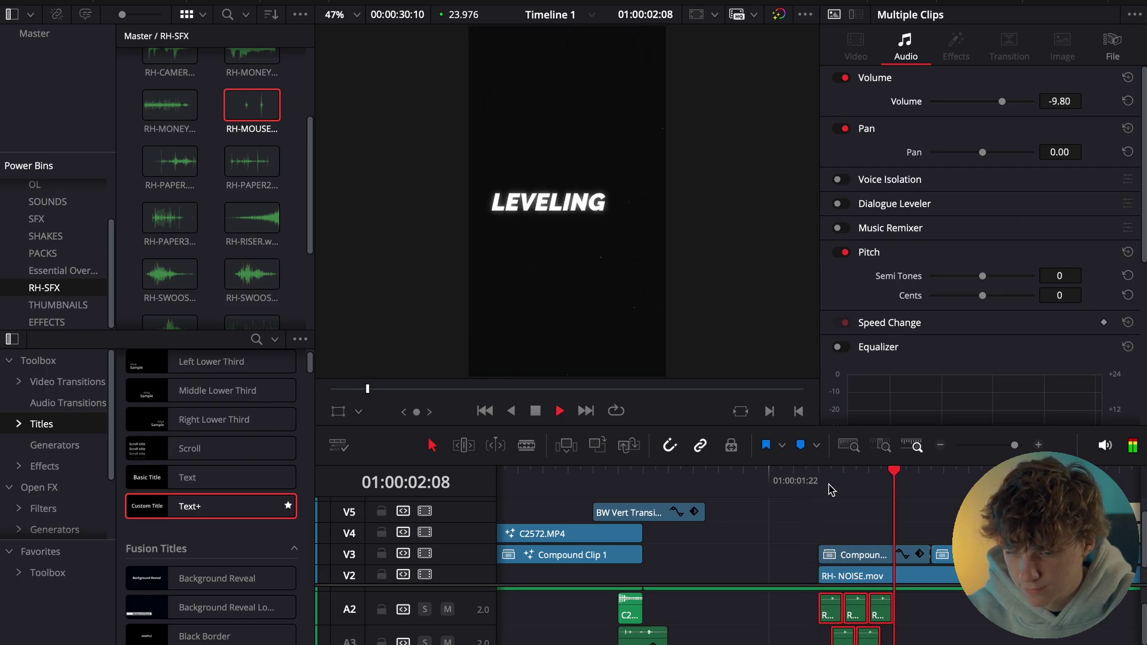
{"action": "key", "text": "space"}
- Change the track type of audio tracks A2 and A3 to mono
{"action": "right_click", "coordinate": [481, 615]}
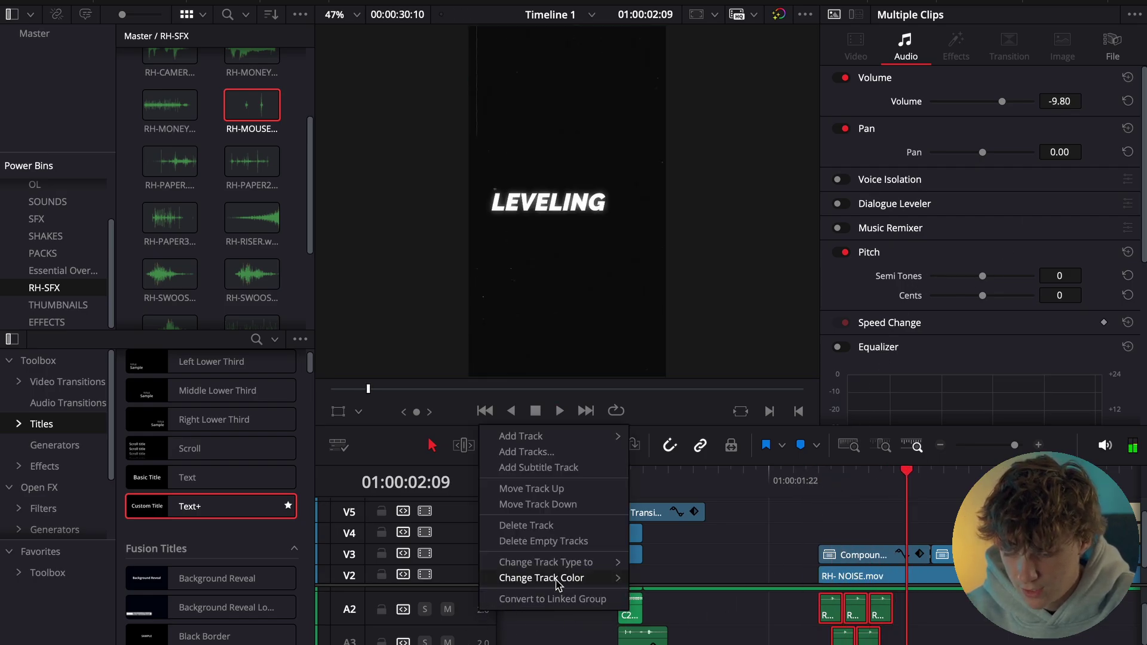
{"action": "mouse_move", "coordinate": [586, 562]}
{"action": "left_click", "coordinate": [687, 561]}
{"action": "right_click", "coordinate": [483, 610]}
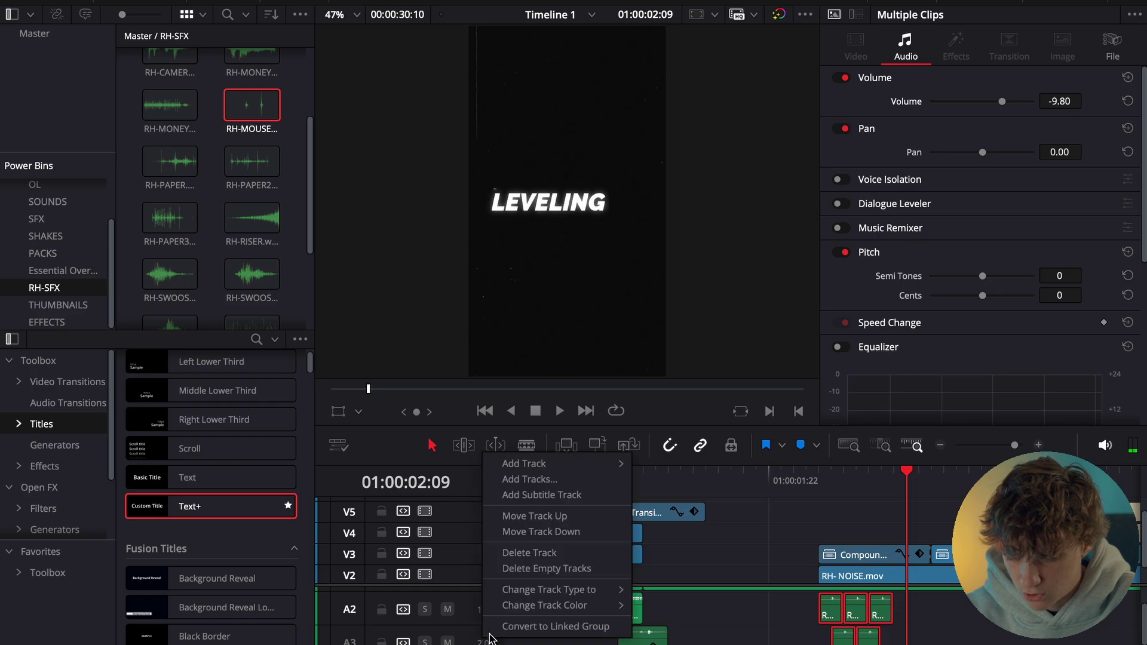
{"action": "mouse_move", "coordinate": [597, 590]}
{"action": "left_click", "coordinate": [674, 591]}
- Delete the stray timeline marker at 01:00:02:09 and play back the flickering word with its click sounds
{"action": "left_click", "coordinate": [795, 482]}
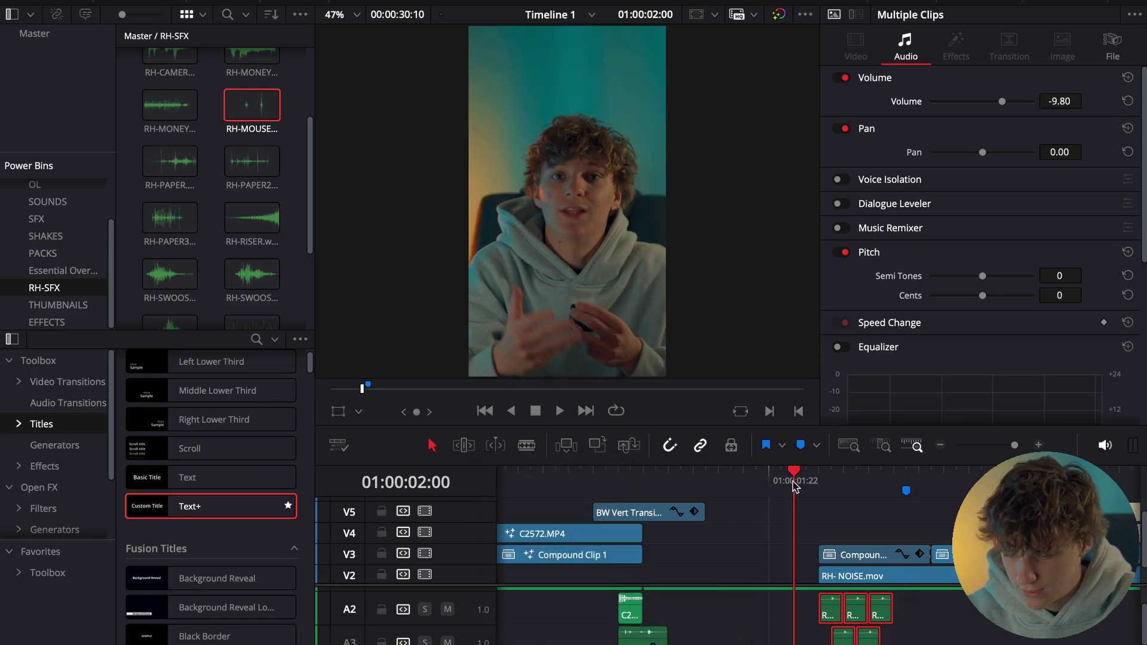
{"action": "left_click", "coordinate": [903, 487]}
{"action": "key", "text": "BackSpace"}
{"action": "key", "text": "space"}
{"action": "key", "text": "space"}
{"action": "left_click", "coordinate": [793, 489]}
{"action": "key", "text": "space"}
{"action": "left_click", "coordinate": [789, 487]}
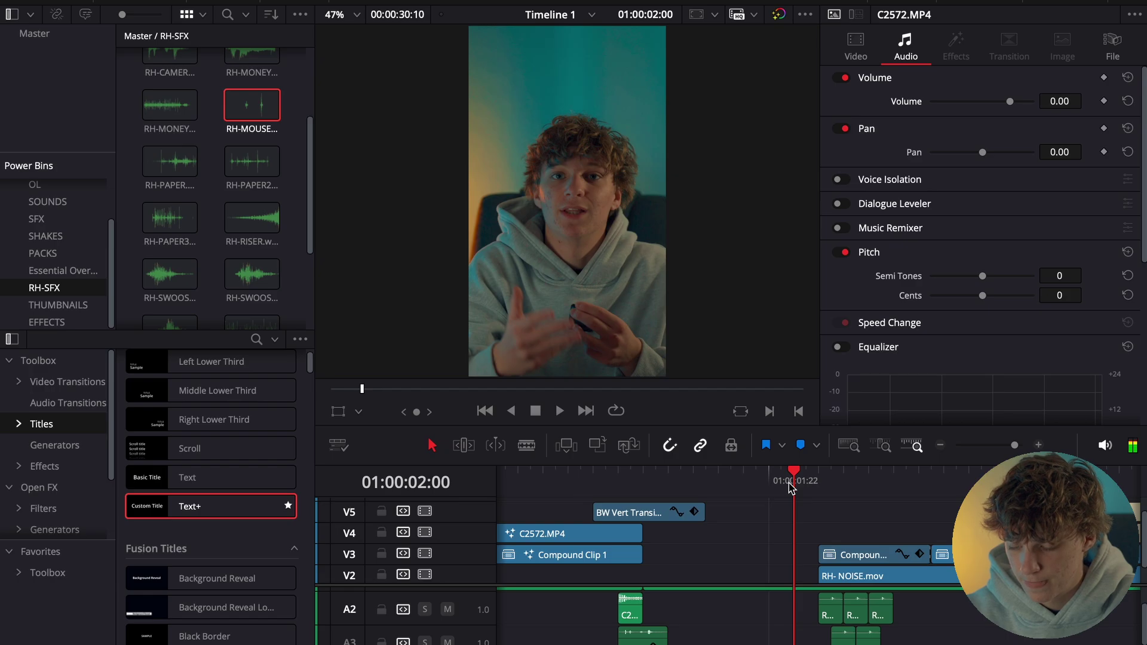
- Place the magic zoom effect from the EFFECTS power bin above the "LEVELING UP" title and play the section
{"action": "left_click", "coordinate": [47, 321]}
{"action": "left_click_drag", "start_coordinate": [158, 140], "coordinate": [801, 514]}
{"action": "key", "text": "space"}
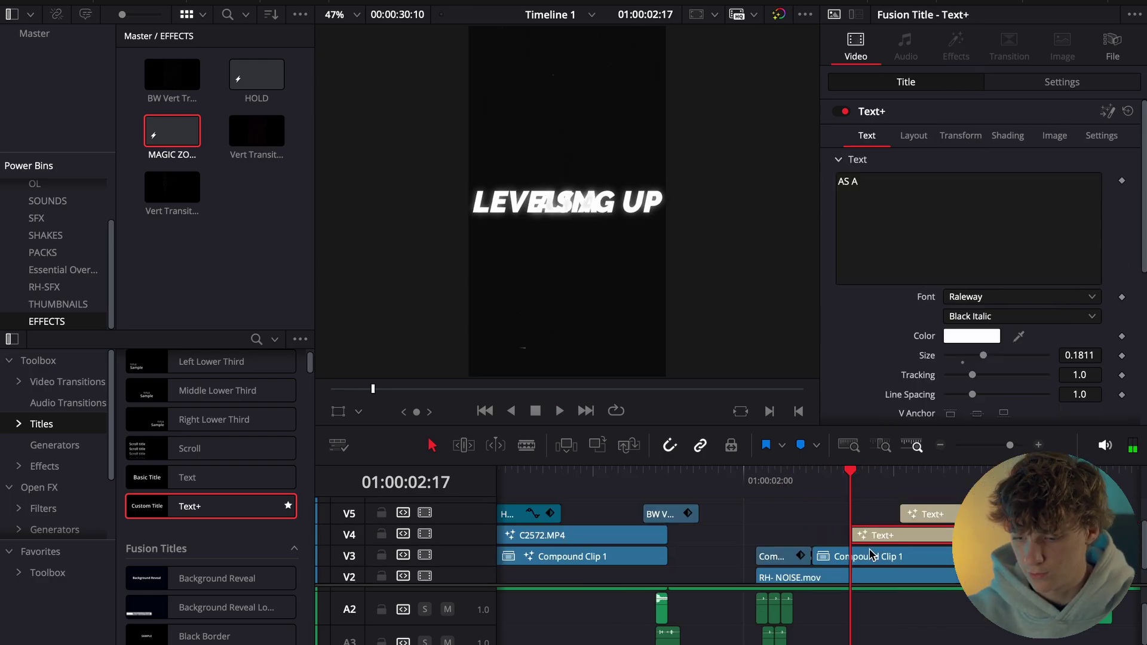
- Cut the "LEVELING UP" compound clip on V3 at 01:00:02:17 and delete the part after it
{"action": "left_click", "coordinate": [872, 555]}
{"action": "left_click", "coordinate": [871, 556]}
{"action": "key", "text": "BackSpace"}
- Find the next word in the "AS A" title on V4 and split the title at 01:00:02:23
{"action": "left_click", "coordinate": [896, 534]}
{"action": "key", "text": "space"}
{"action": "key", "text": "space"}
{"action": "key", "text": "Right"}
{"action": "key", "text": "super+b"}
- Change the text of the first part of the split V4 title to "AS"
{"action": "key", "text": "Left"}
{"action": "key", "text": "Left"}
{"action": "key", "text": "Left"}
{"action": "left_click_drag", "start_coordinate": [901, 282], "coordinate": [722, 174]}
{"action": "type", "text": "As"}
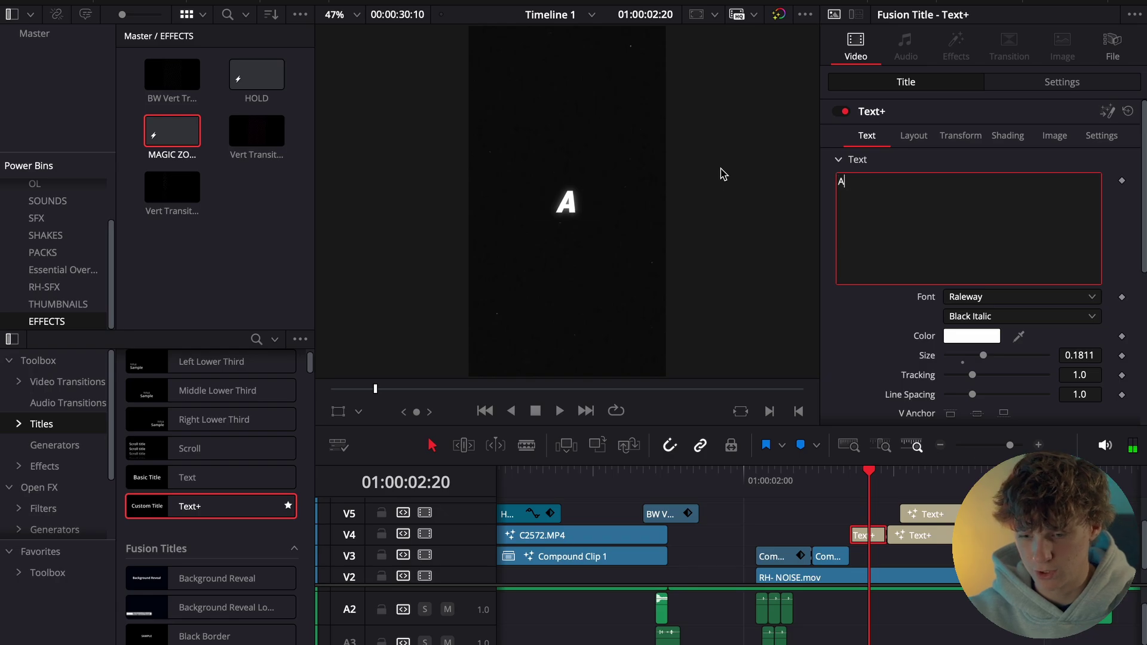
{"action": "key", "text": "BackSpace"}
{"action": "type", "text": "S"}
- Cut the second part of the split V4 title at 01:00:03:01 and delete what follows under the "VIDEO EDITOR" title
{"action": "left_click", "coordinate": [912, 533]}
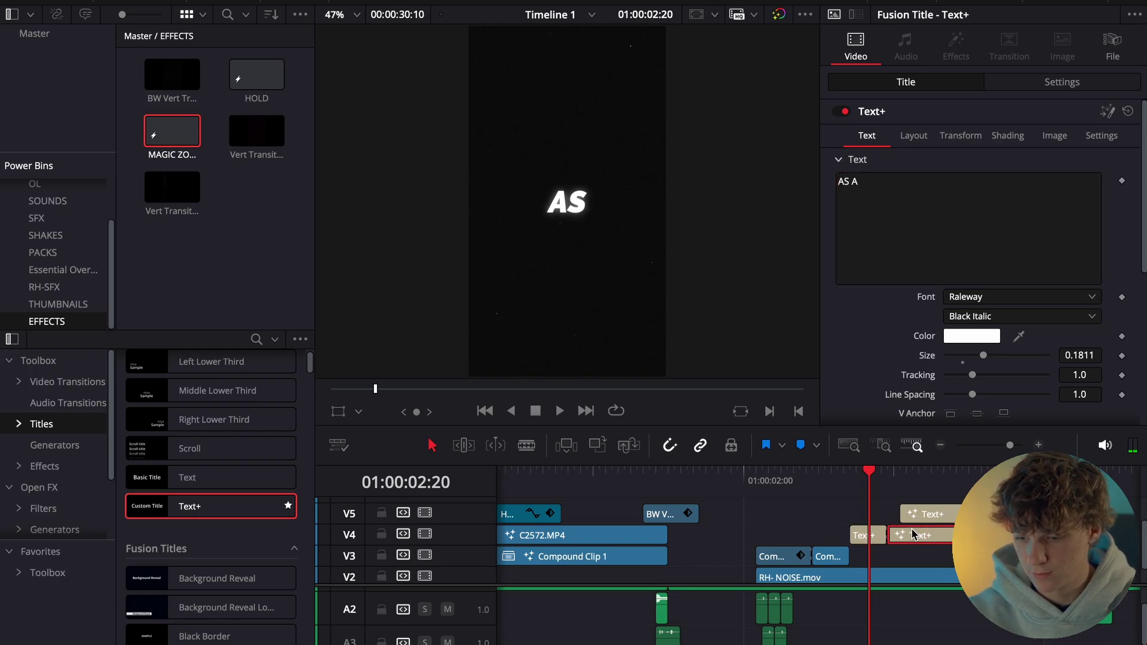
{"action": "key", "text": "space"}
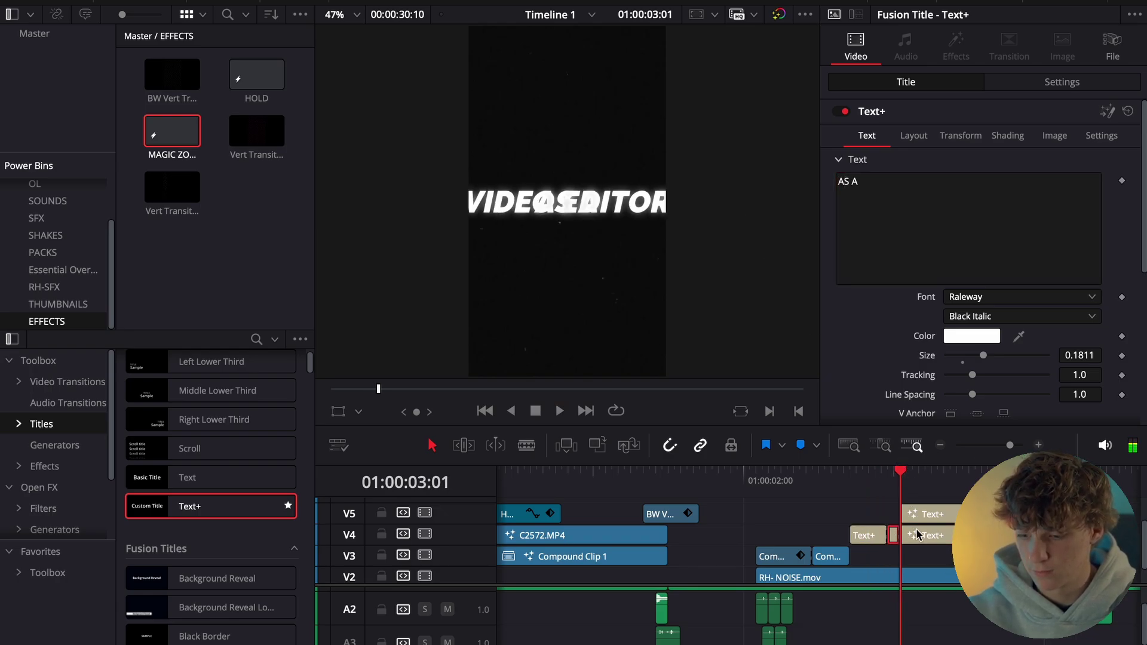
{"action": "left_click", "coordinate": [893, 535]}
{"action": "key", "text": "Left"}
{"action": "key", "text": "Left"}
- Change the text of the short second V4 title to "A" and play the section from 01:00:02:00
{"action": "left_click", "coordinate": [894, 533]}
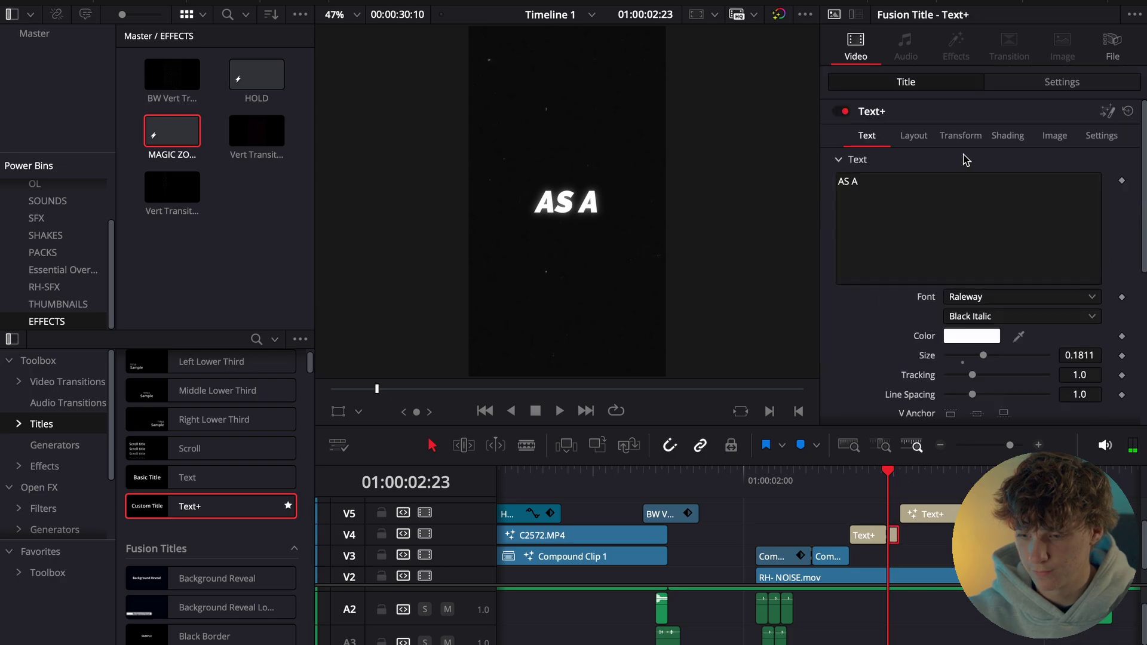
{"action": "key", "text": "ctrl+a"}
{"action": "type", "text": "AS"}
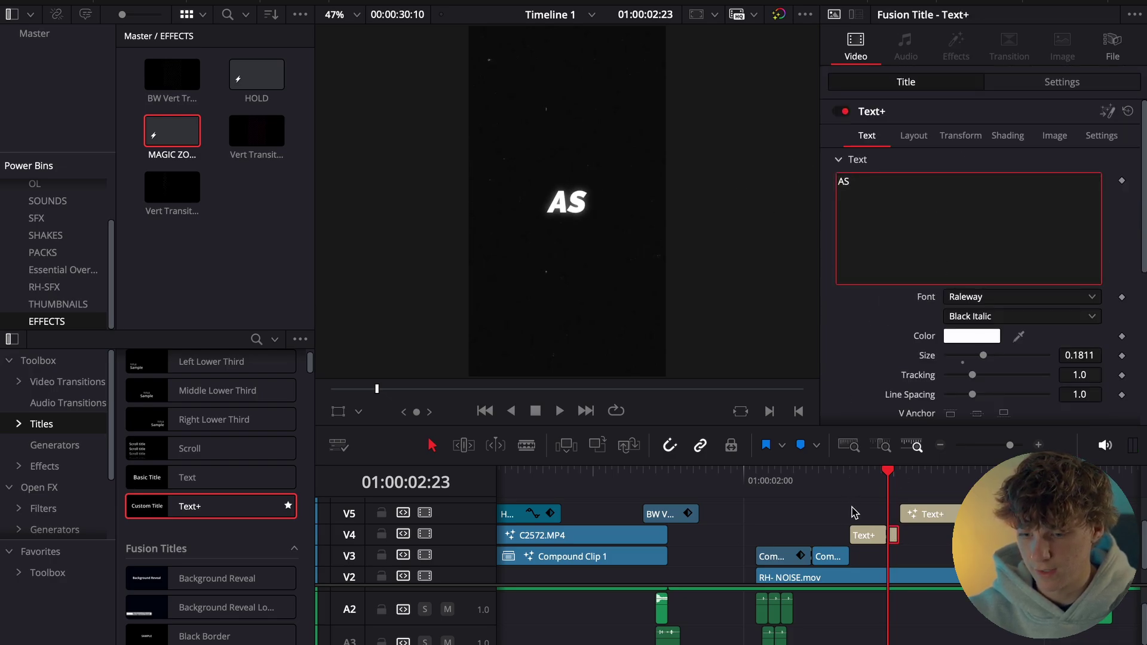
{"action": "left_click", "coordinate": [746, 485]}
{"action": "key", "text": "space"}
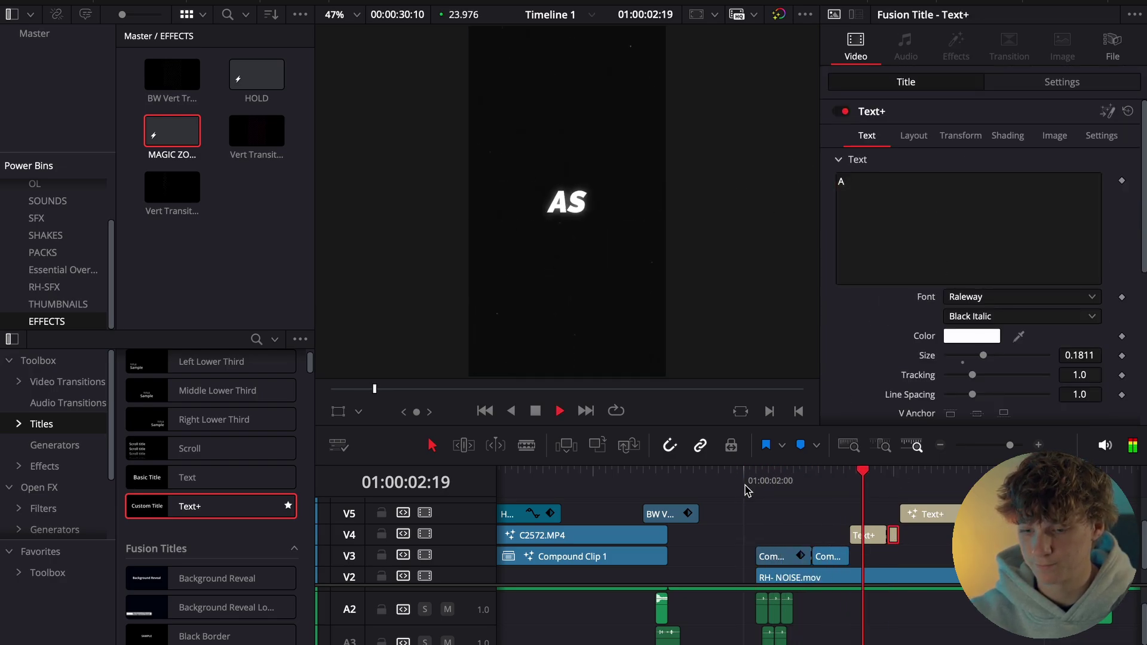
{"action": "key", "text": "space"}
- Place the RH-PAPER2.wav sound from the RH-SFX power bin under the "AS" title at 01:00:02:17 and play up to the "VIDEO EDITOR" title
{"action": "mouse_move", "coordinate": [900, 491]}
{"action": "left_mouse_down"}
{"action": "mouse_move", "coordinate": [842, 491]}
{"action": "mouse_move", "coordinate": [908, 493]}
{"action": "left_mouse_up"}
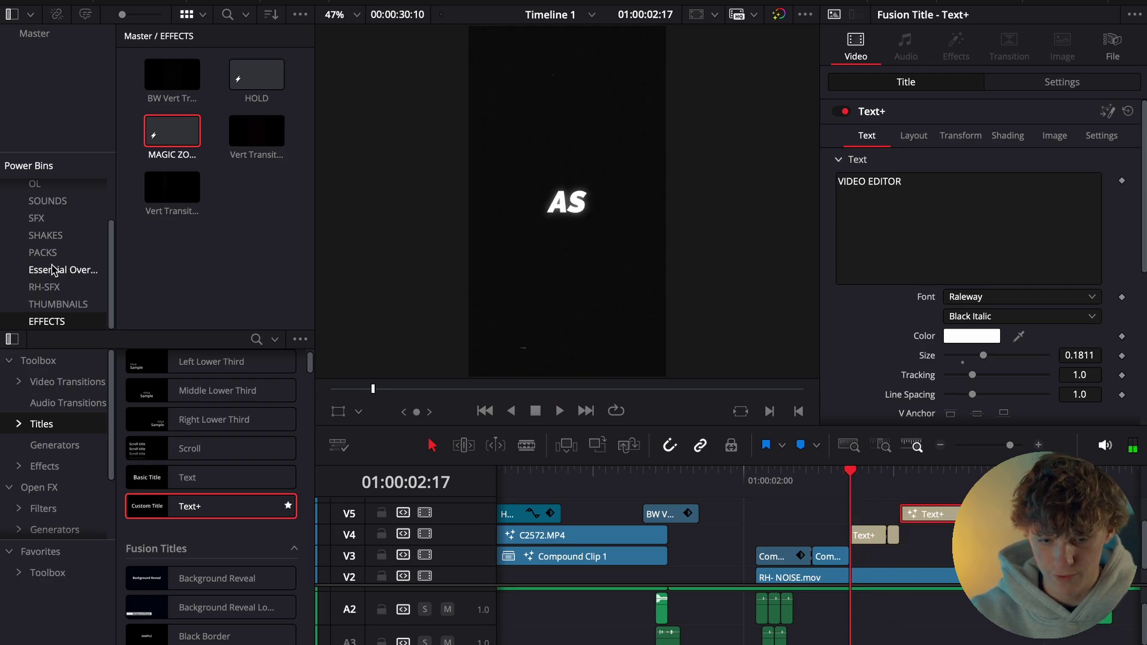
{"action": "left_click", "coordinate": [44, 286]}
{"action": "scroll", "coordinate": [179, 257], "scroll_direction": "down", "scroll_amount": 5}
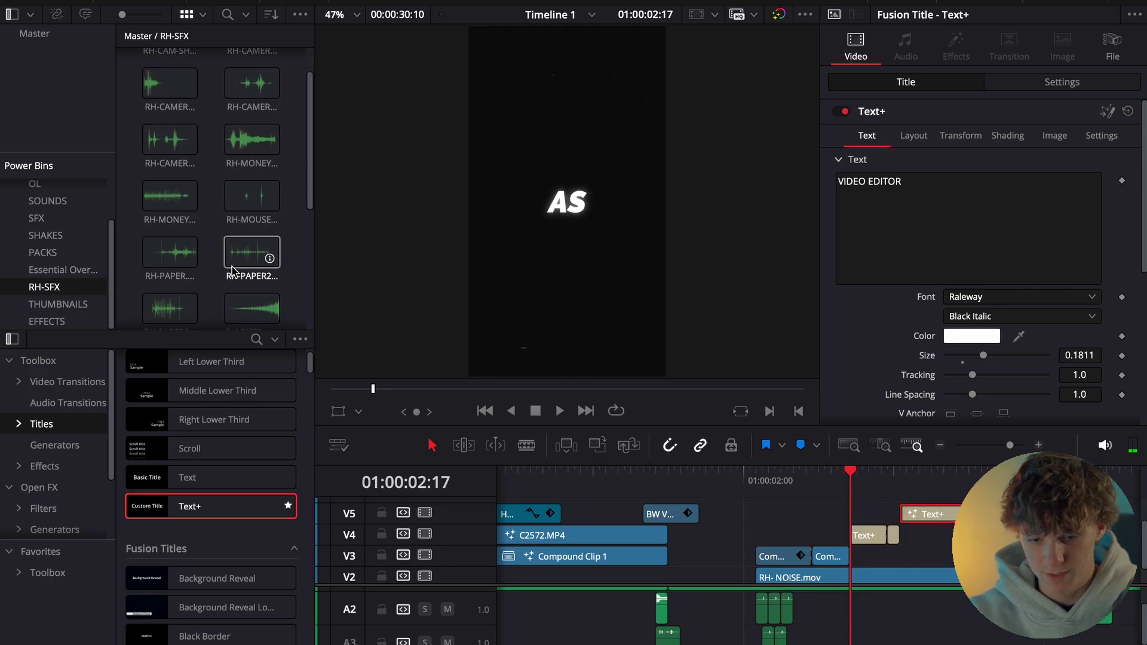
{"action": "left_click_drag", "start_coordinate": [251, 220], "coordinate": [862, 639]}
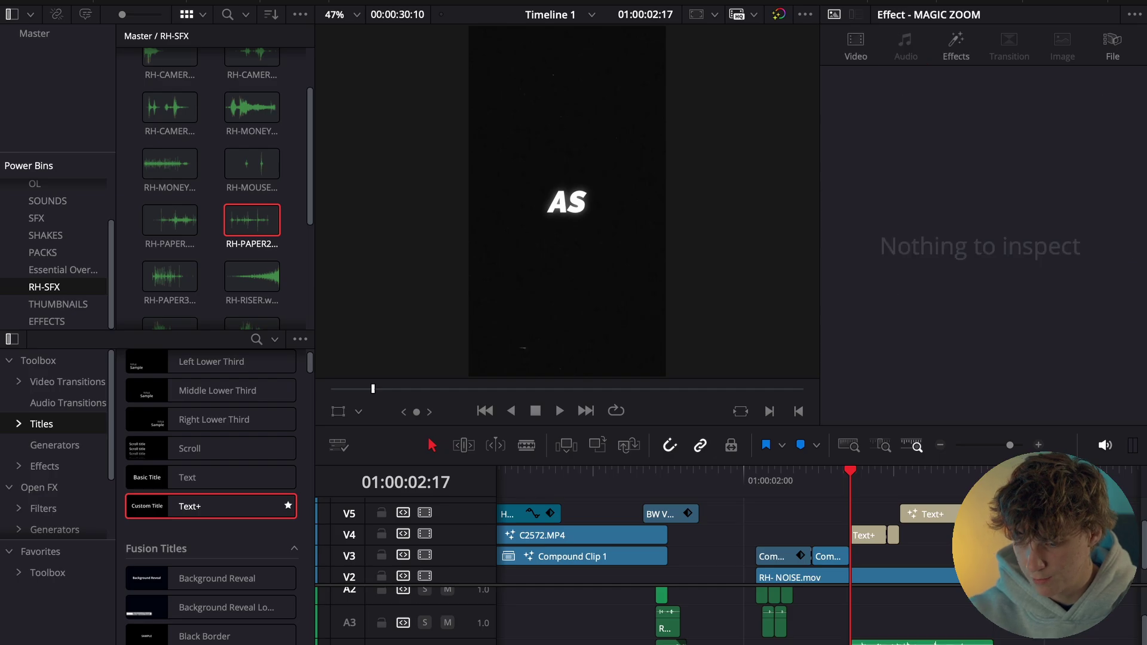
{"action": "key", "text": "space"}
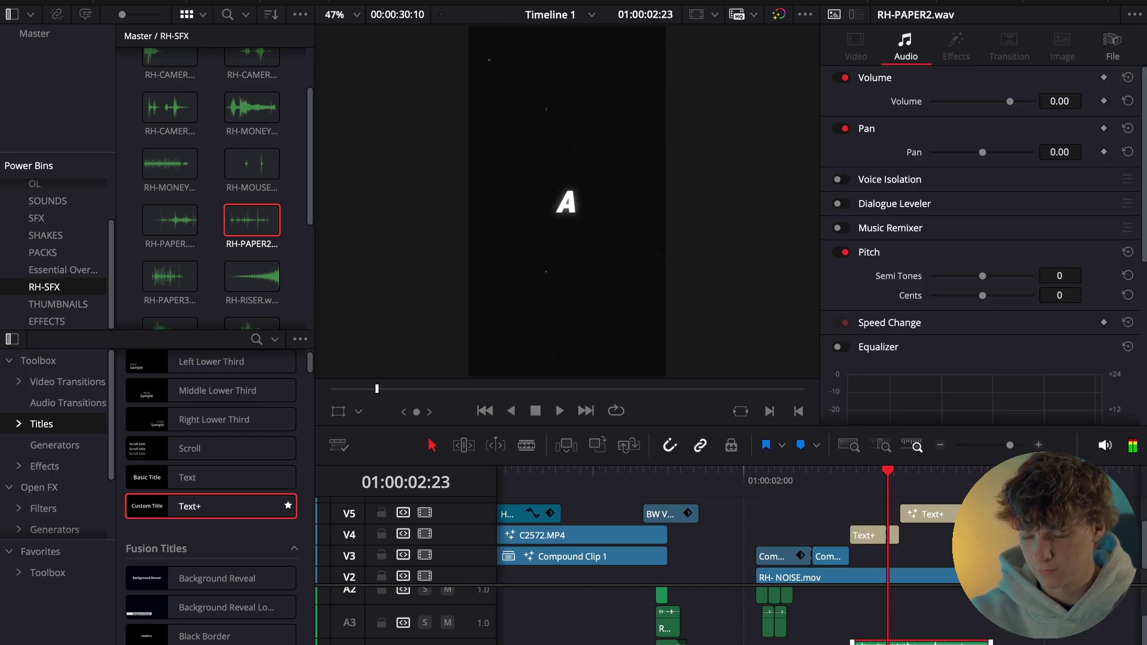
{"action": "left_click", "coordinate": [902, 484]}
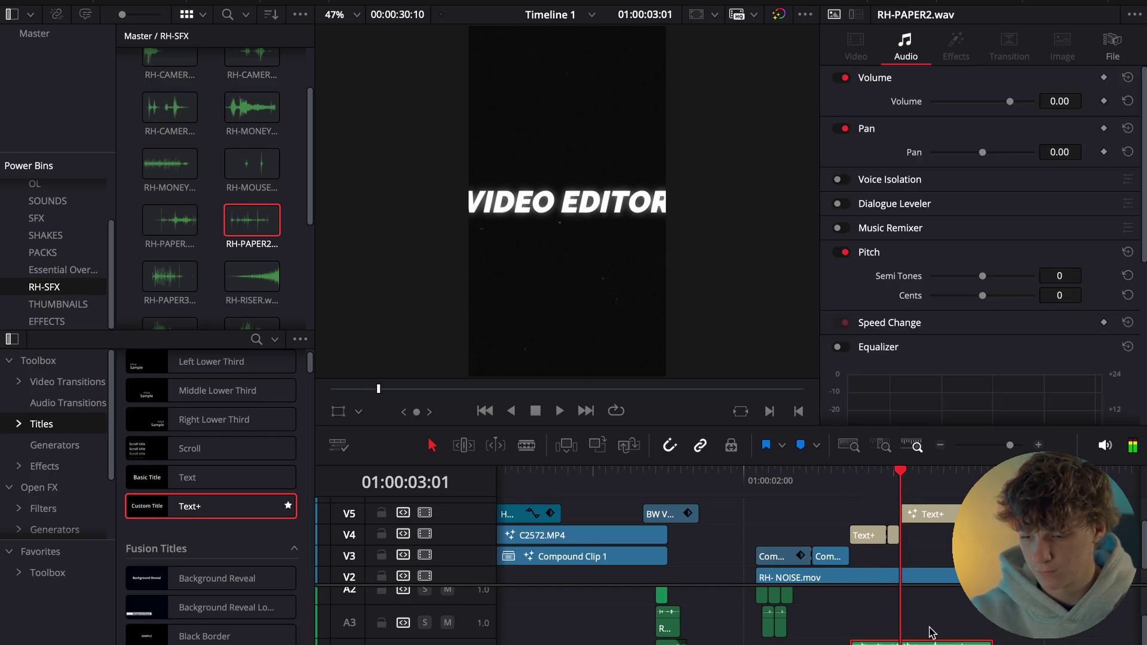
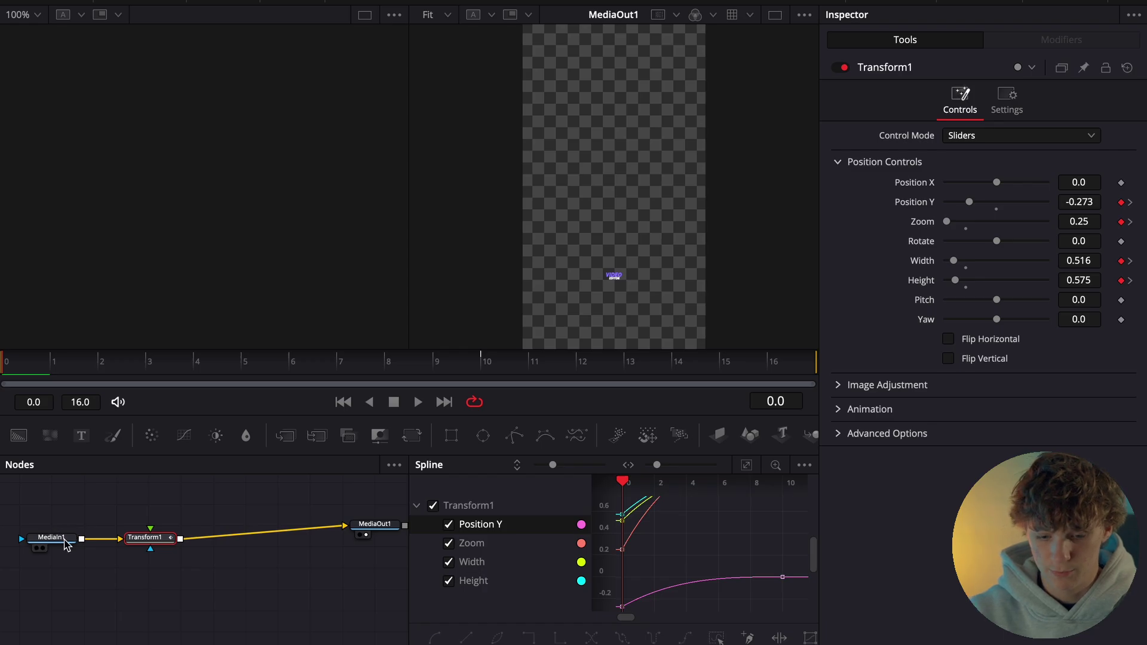
- Enable motion blur on the Transform1 node of the "VIDEO EDITOR" compound clip and play the title in the timeline
{"action": "left_click", "coordinate": [153, 538]}
{"action": "left_click", "coordinate": [1006, 102]}
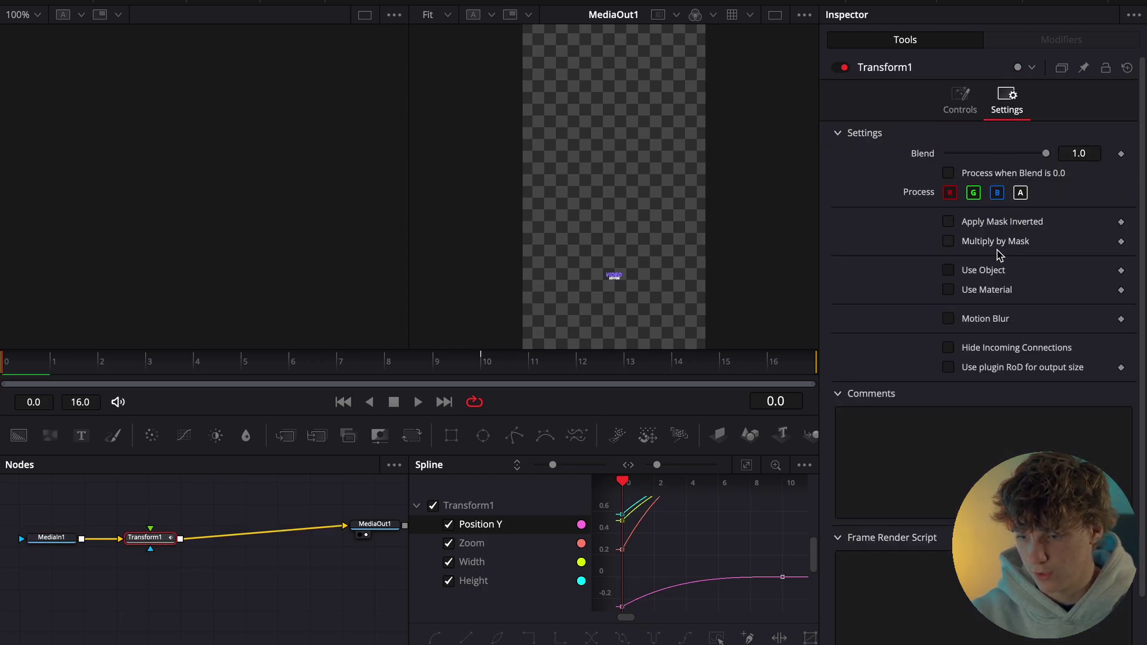
{"action": "left_click", "coordinate": [950, 317]}
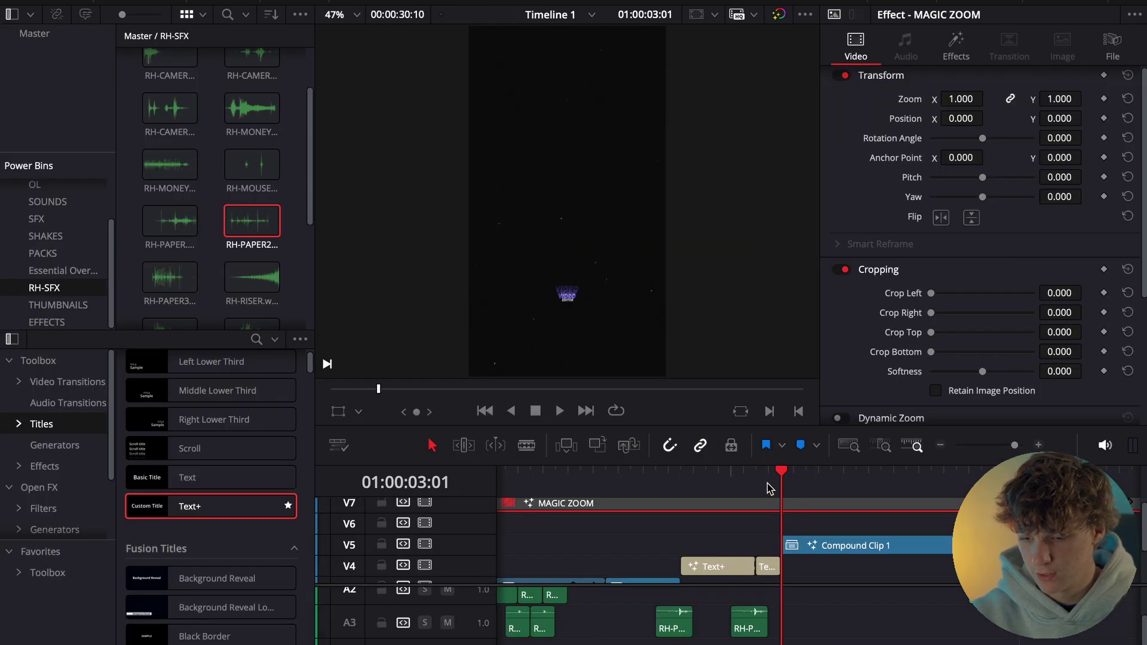
{"action": "left_click", "coordinate": [768, 487]}
{"action": "key", "text": "space"}
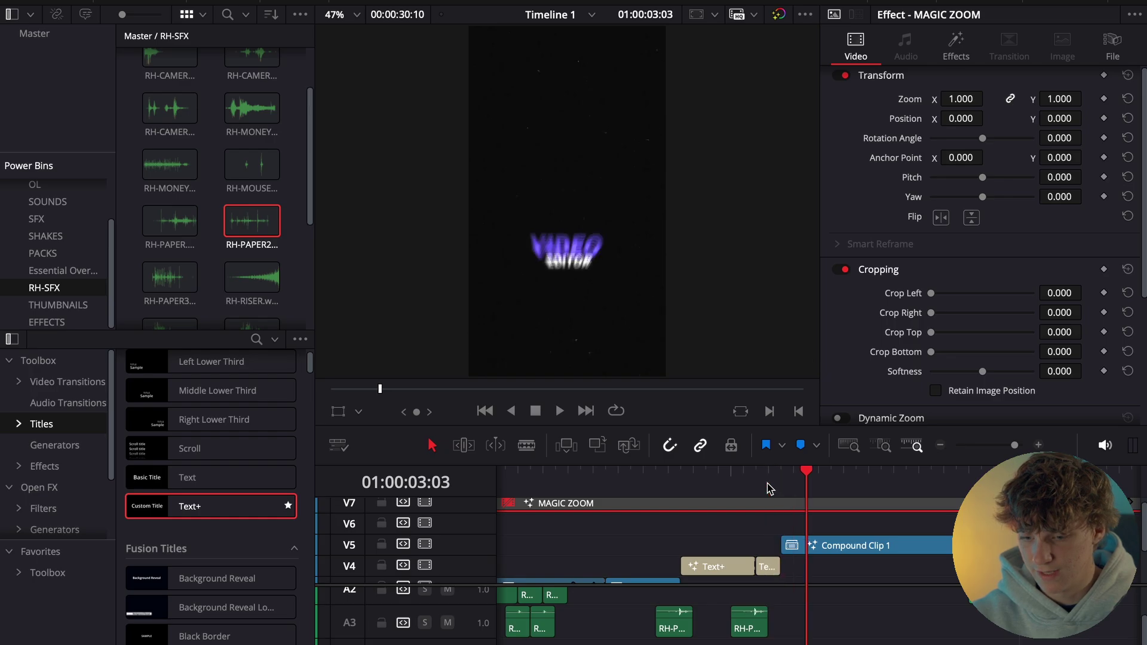
- Keyframe the opacity of the "VIDEO EDITOR" compound clip on V5 to 12.21 at 01:00:03:01 and 100 at 01:00:03:05
{"action": "left_click", "coordinate": [780, 485]}
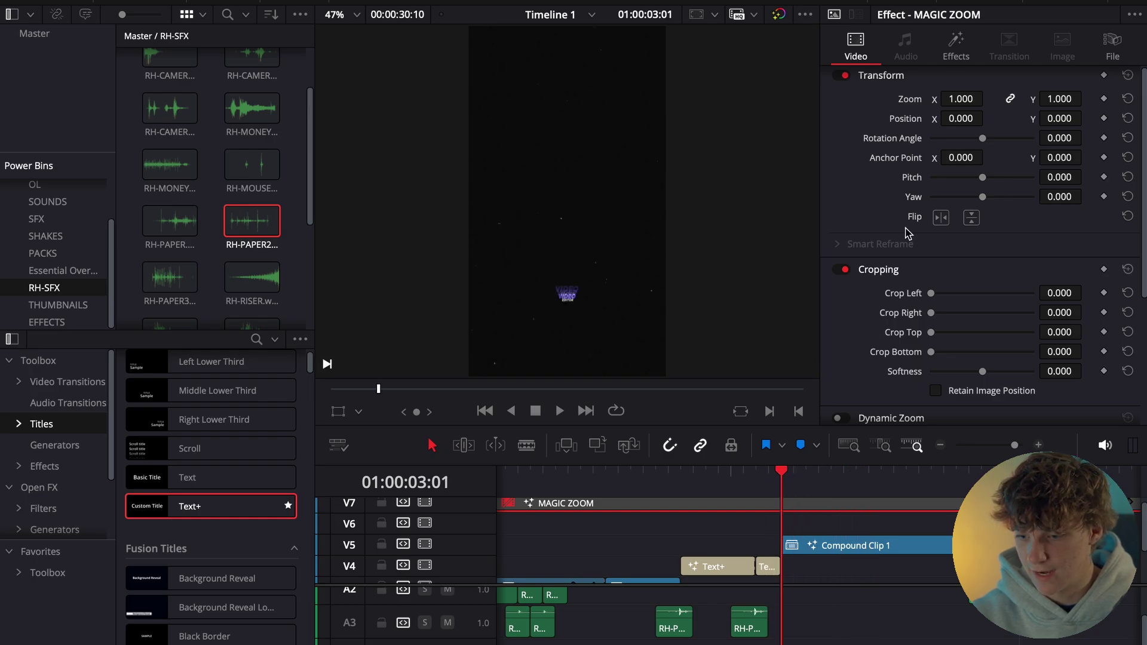
{"action": "scroll", "coordinate": [917, 367], "scroll_direction": "down", "scroll_amount": 4}
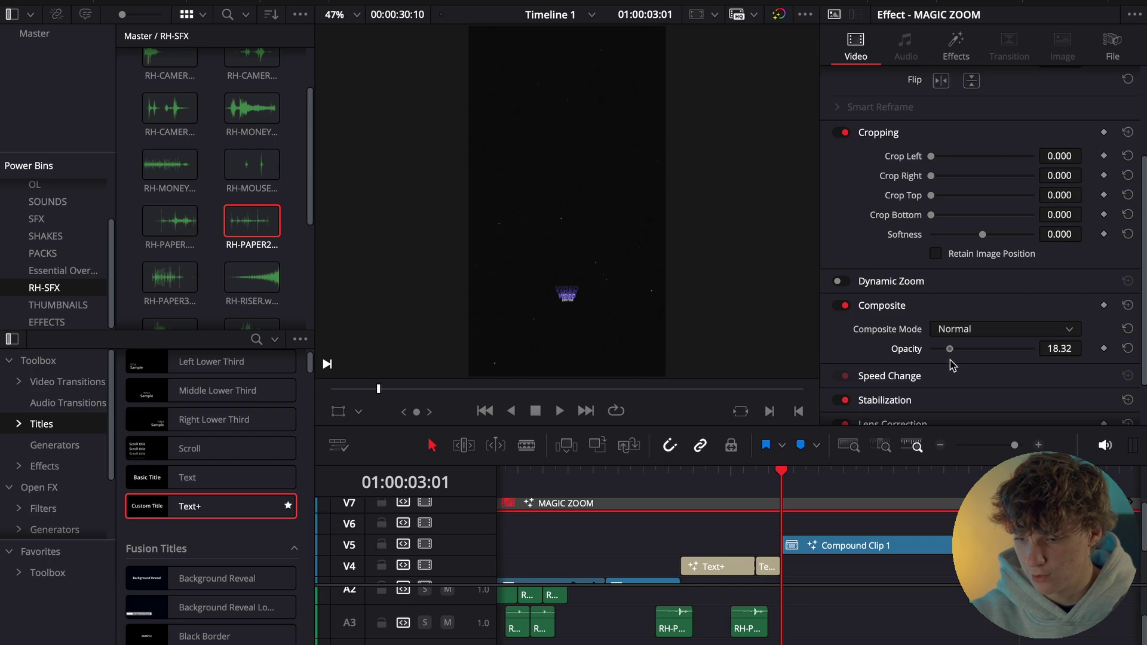
{"action": "left_click", "coordinate": [805, 544]}
{"action": "left_click_drag", "start_coordinate": [1036, 356], "coordinate": [960, 353]}
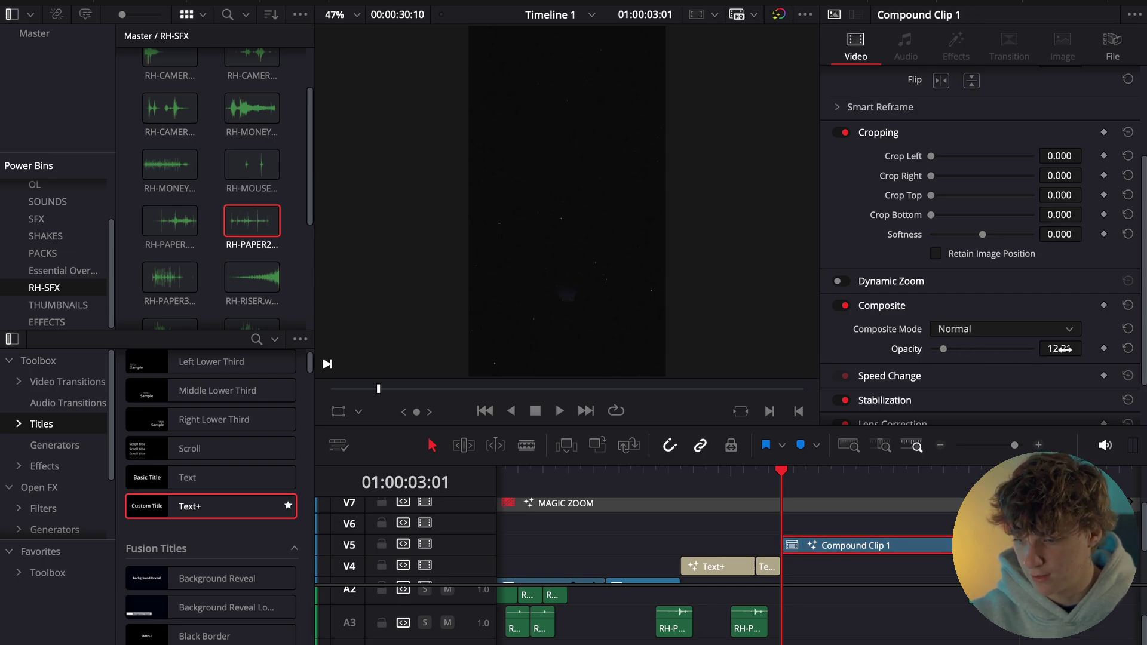
{"action": "key", "text": "Right"}
{"action": "key", "text": "Right"}
{"action": "key", "text": "Right"}
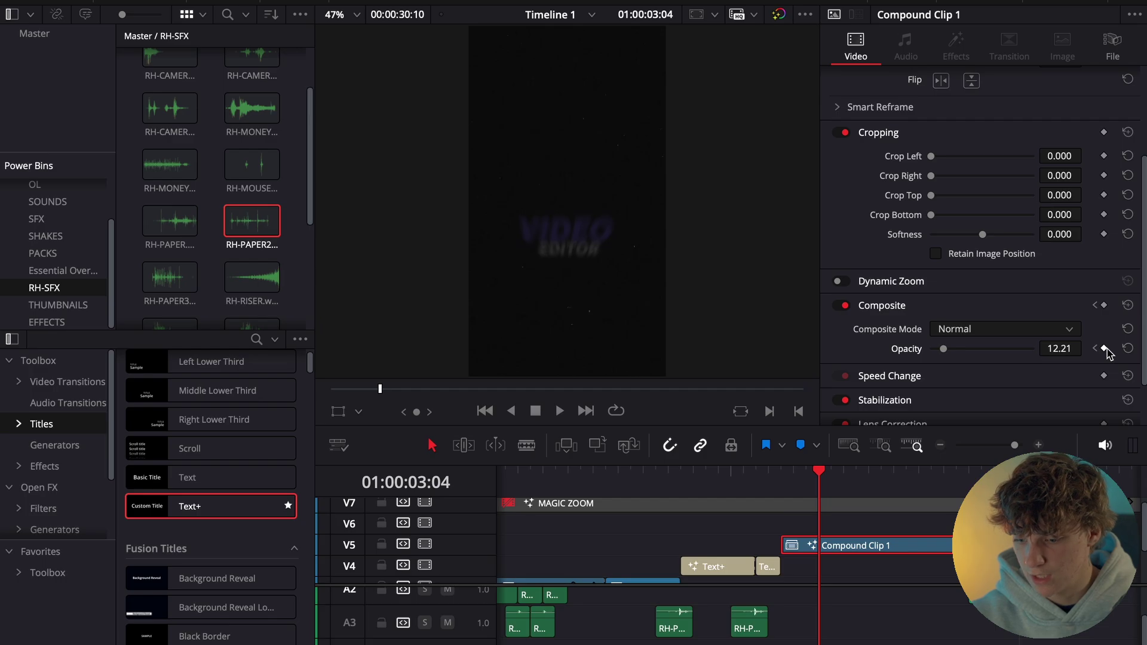
{"action": "key", "text": "Right"}
{"action": "left_click_drag", "start_coordinate": [945, 353], "coordinate": [1083, 358]}
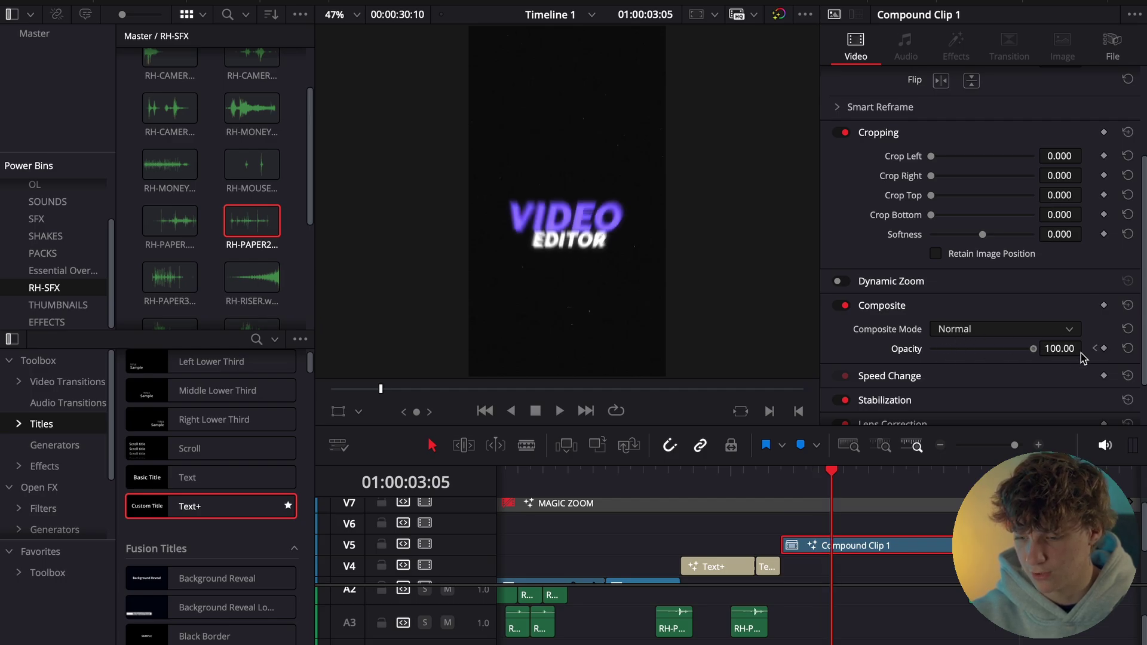
- Add further opacity keyframes to the "VIDEO EDITOR" compound clip frame by frame so the title flickers between dim and bright
{"action": "key", "text": "Left"}
{"action": "key", "text": "Left"}
{"action": "key", "text": "Left"}
{"action": "key", "text": "Right"}
{"action": "left_click_drag", "start_coordinate": [945, 352], "coordinate": [1054, 348]}
{"action": "key", "text": "Right"}
{"action": "key", "text": "Right"}
{"action": "key", "text": "Right"}
{"action": "key", "text": "Right"}
{"action": "key", "text": "Right"}
{"action": "key", "text": "Right"}
- Play the title section several times to check the timing of the "VIDEO EDITOR" flicker
{"action": "left_click", "coordinate": [750, 503]}
{"action": "left_click", "coordinate": [657, 475]}
{"action": "key", "text": "space"}
{"action": "key", "text": "space"}
{"action": "left_click_drag", "start_coordinate": [807, 486], "coordinate": [744, 487]}
{"action": "key", "text": "space"}
{"action": "key", "text": "space"}
{"action": "key", "text": "space"}
{"action": "key", "text": "space"}
{"action": "left_click", "coordinate": [793, 486]}
{"action": "key", "text": "space"}
{"action": "key", "text": "space"}
{"action": "left_click", "coordinate": [774, 486]}
- Copy the group of flicker sounds under the "VIDEO EDITOR" title, shift it one frame later to 01:00:03:02 and play the section
{"action": "left_click_drag", "start_coordinate": [774, 485], "coordinate": [783, 487]}
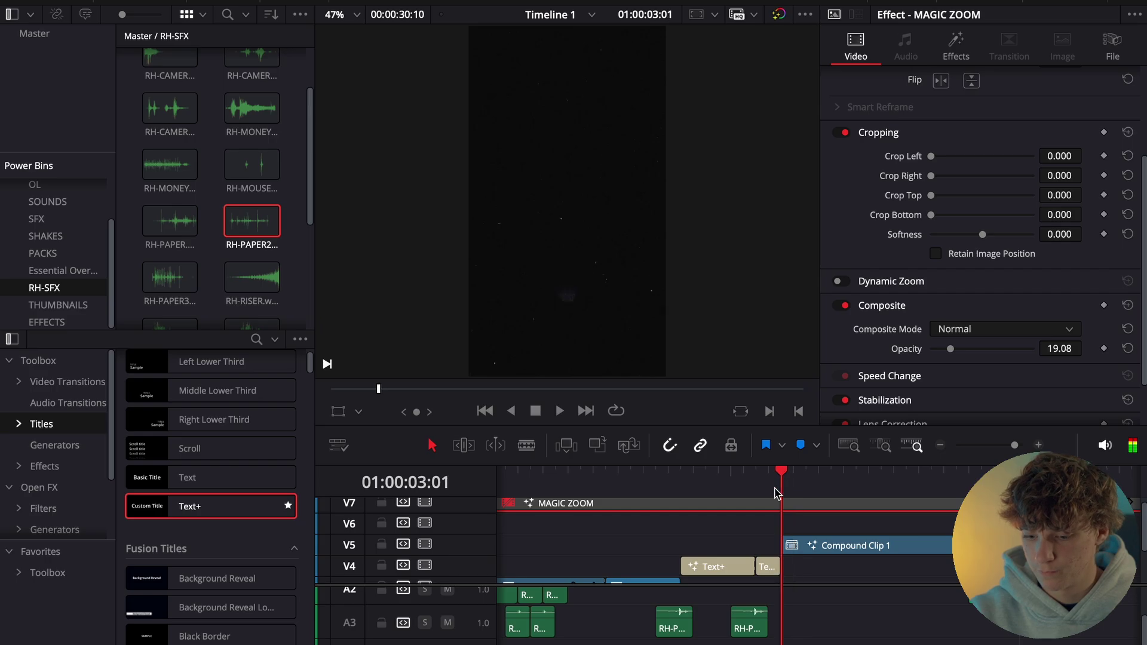
{"action": "left_click_drag", "start_coordinate": [597, 639], "coordinate": [815, 612]}
{"action": "key", "text": "space"}
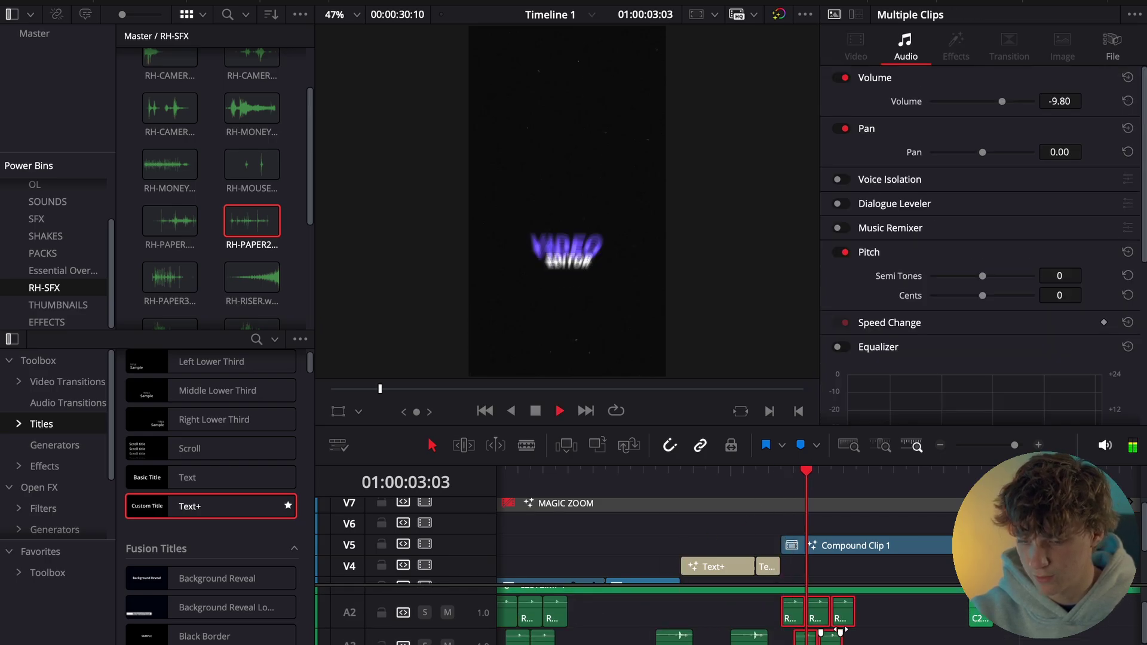
{"action": "left_click", "coordinate": [781, 488]}
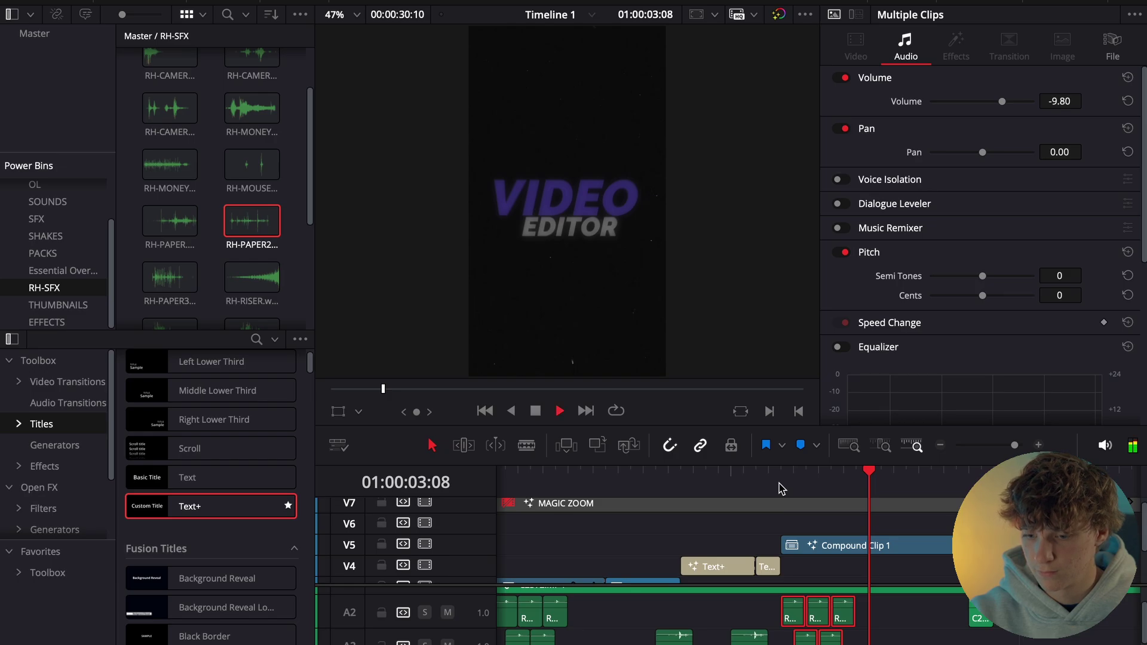
{"action": "left_click", "coordinate": [781, 487]}
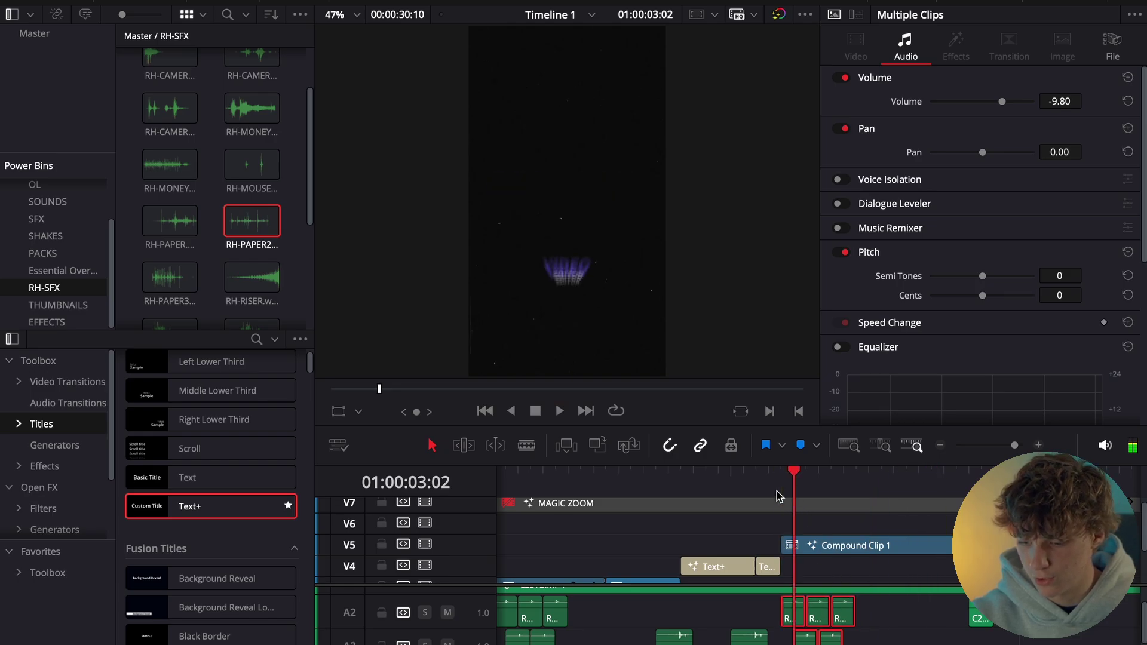
{"action": "left_click_drag", "start_coordinate": [796, 621], "coordinate": [813, 623]}
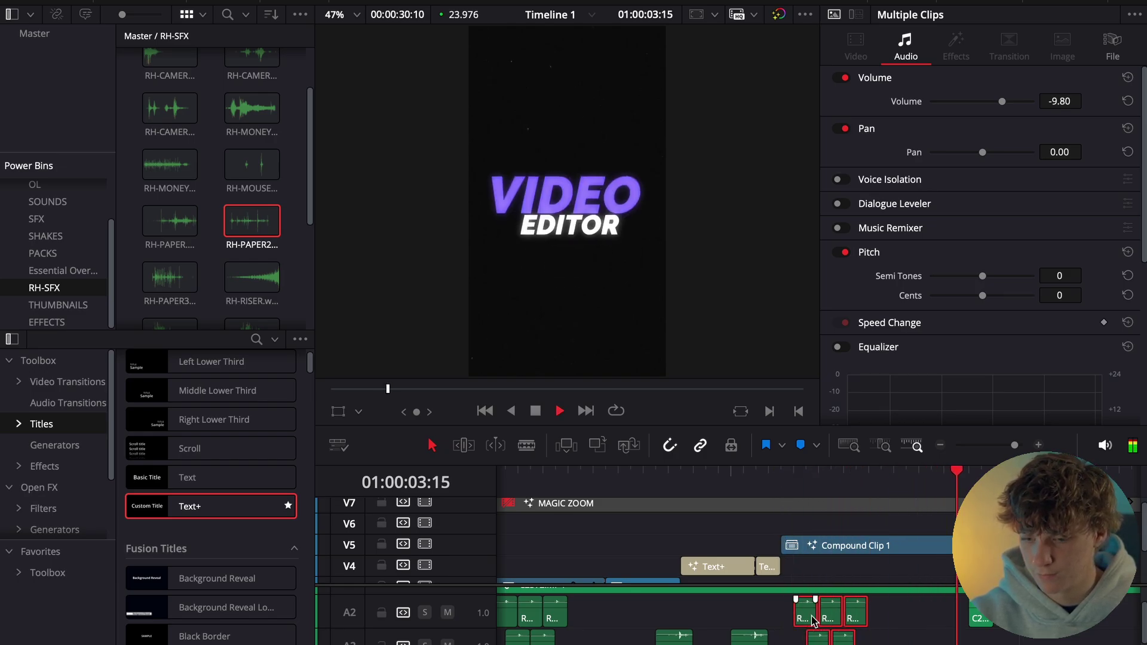
{"action": "left_click", "coordinate": [731, 480]}
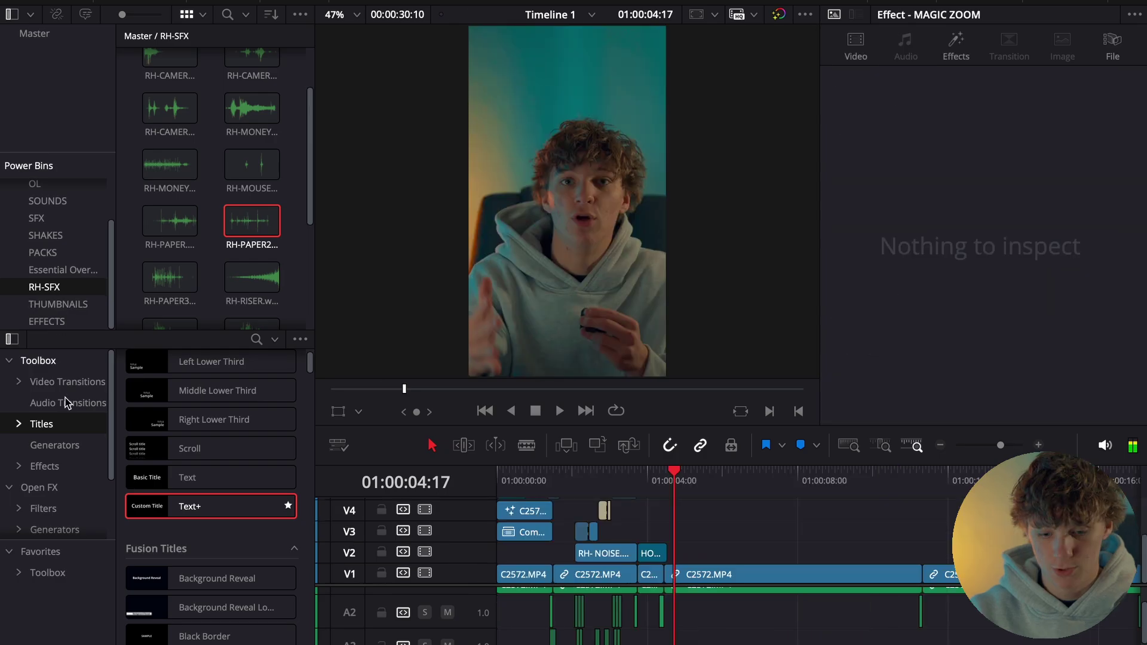
- Add the PURPLE title from the TEXT power bin on V3 at 01:00:04:17 and change its text to "NOV. 24th"
{"action": "left_click_drag", "start_coordinate": [211, 506], "coordinate": [707, 536]}
{"action": "key", "text": "ctrl+z"}
{"action": "scroll", "coordinate": [54, 263], "scroll_direction": "up", "scroll_amount": 3}
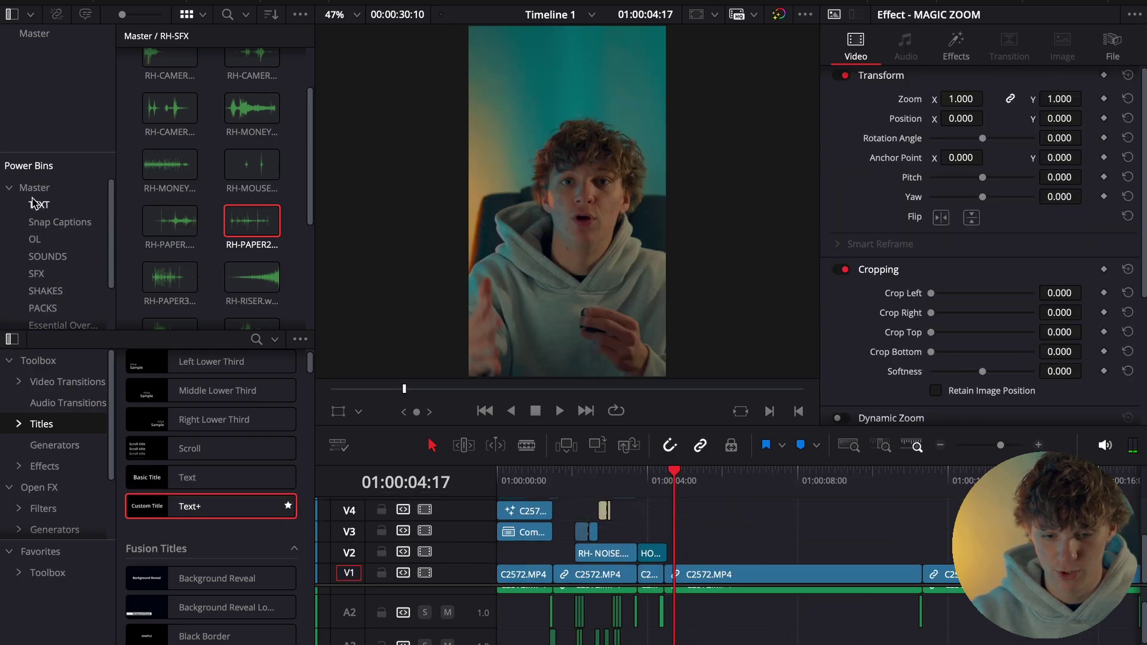
{"action": "left_click", "coordinate": [38, 204]}
{"action": "left_click_drag", "start_coordinate": [172, 133], "coordinate": [706, 540]}
{"action": "triple_click", "coordinate": [933, 196]}
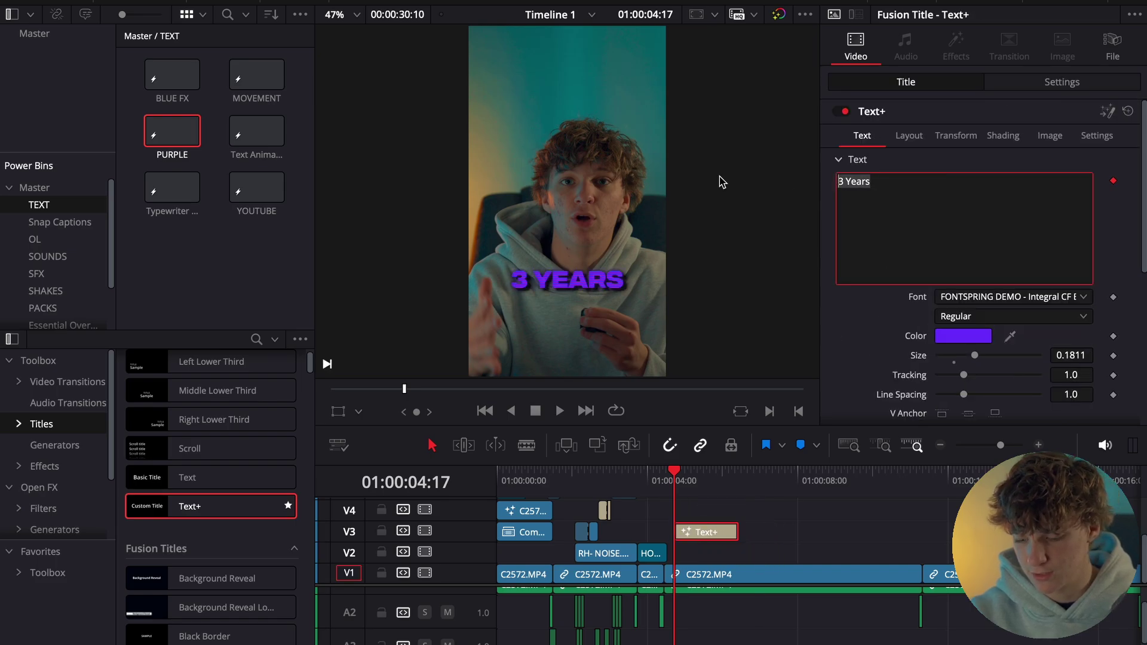
{"action": "type", "text": "NOV. 24th"}
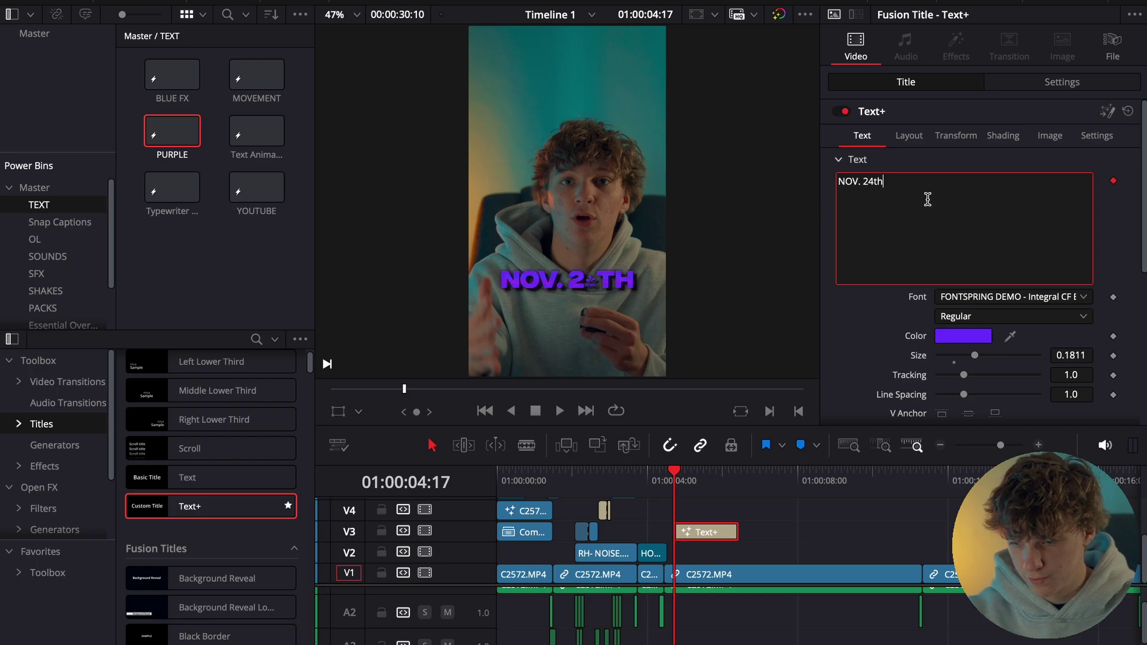
- Set the "NOV. 24th" title's font to Gotham Ultra Italic and its size to 0.1772
{"action": "left_click", "coordinate": [983, 297]}
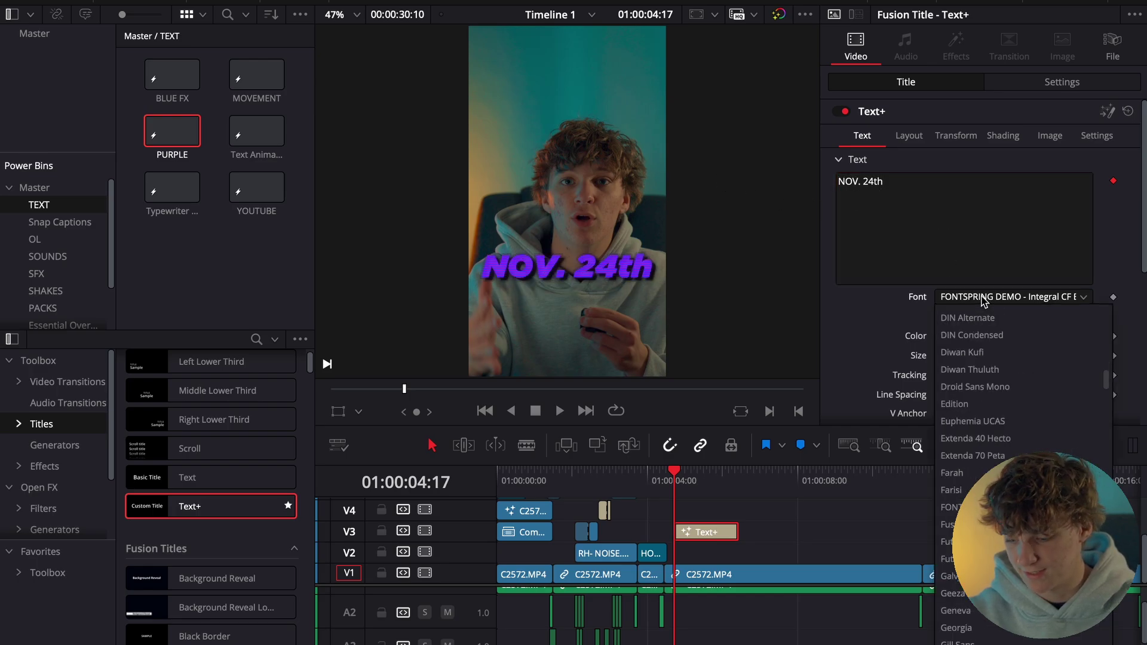
{"action": "left_click", "coordinate": [983, 299]}
{"action": "left_click_drag", "start_coordinate": [974, 356], "coordinate": [975, 356]}
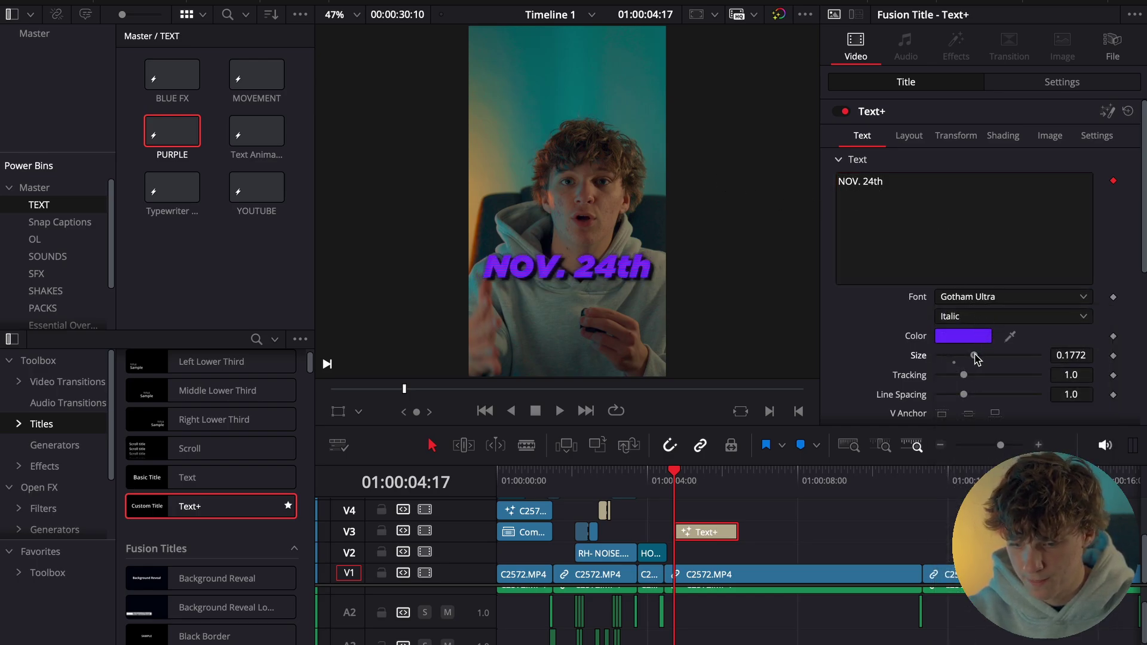
{"action": "left_click", "coordinate": [910, 141]}
{"action": "mouse_move", "coordinate": [1080, 204]}
{"action": "left_mouse_down"}
{"action": "mouse_move", "coordinate": [1091, 204]}
{"action": "mouse_move", "coordinate": [1080, 204]}
{"action": "left_mouse_up"}
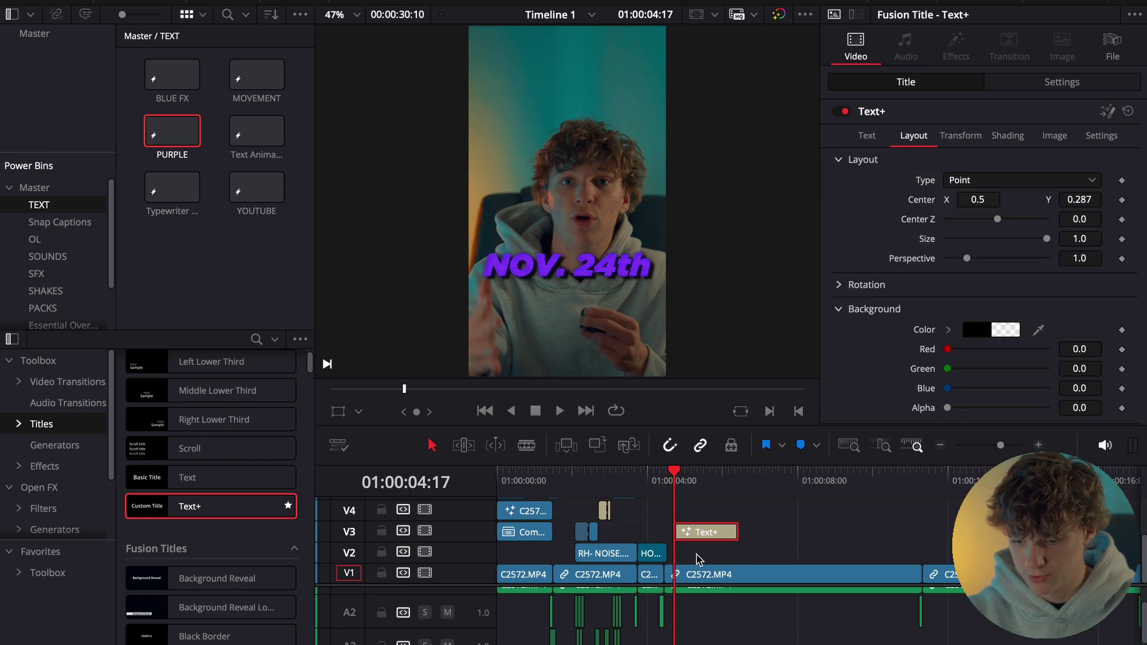
- Extend the "NOV. 24th" title on V3 at both ends, starting it earlier at the V1 cut and ending it later
{"action": "left_click_drag", "start_coordinate": [679, 522], "coordinate": [668, 529]}
{"action": "left_click", "coordinate": [686, 533]}
{"action": "key", "text": "space"}
{"action": "left_click_drag", "start_coordinate": [738, 531], "coordinate": [755, 530]}
{"action": "left_click", "coordinate": [725, 532]}
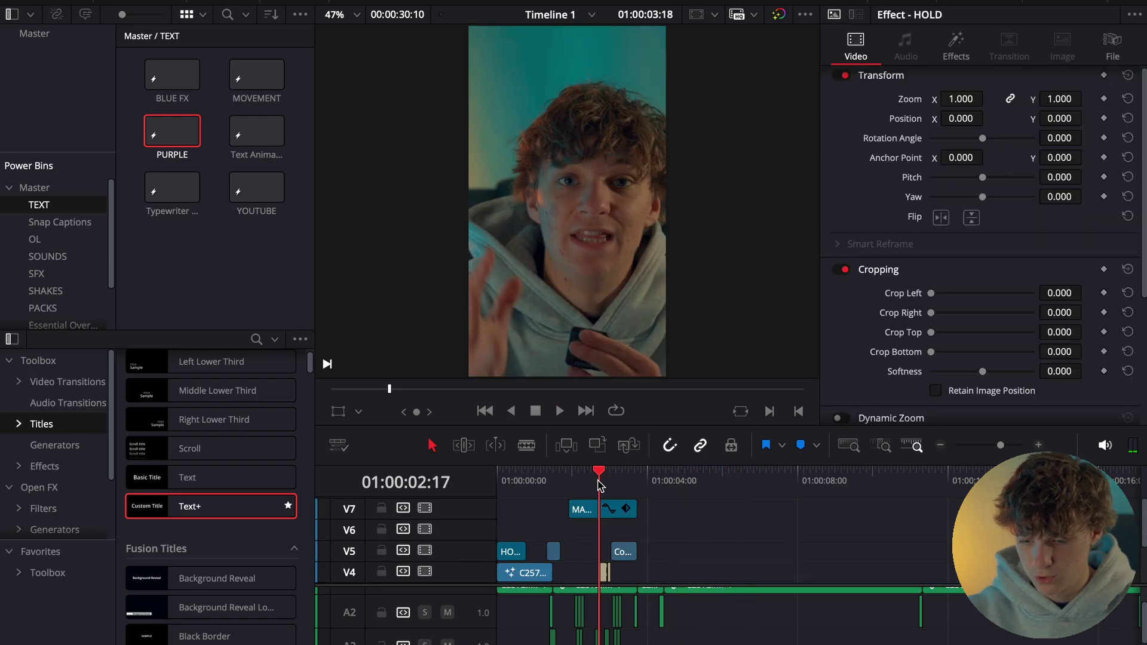
- Set the zoom type of the magic zoom effect on V7 to Zoom&Hold and play the section from the effect's start
{"action": "left_click", "coordinate": [602, 505]}
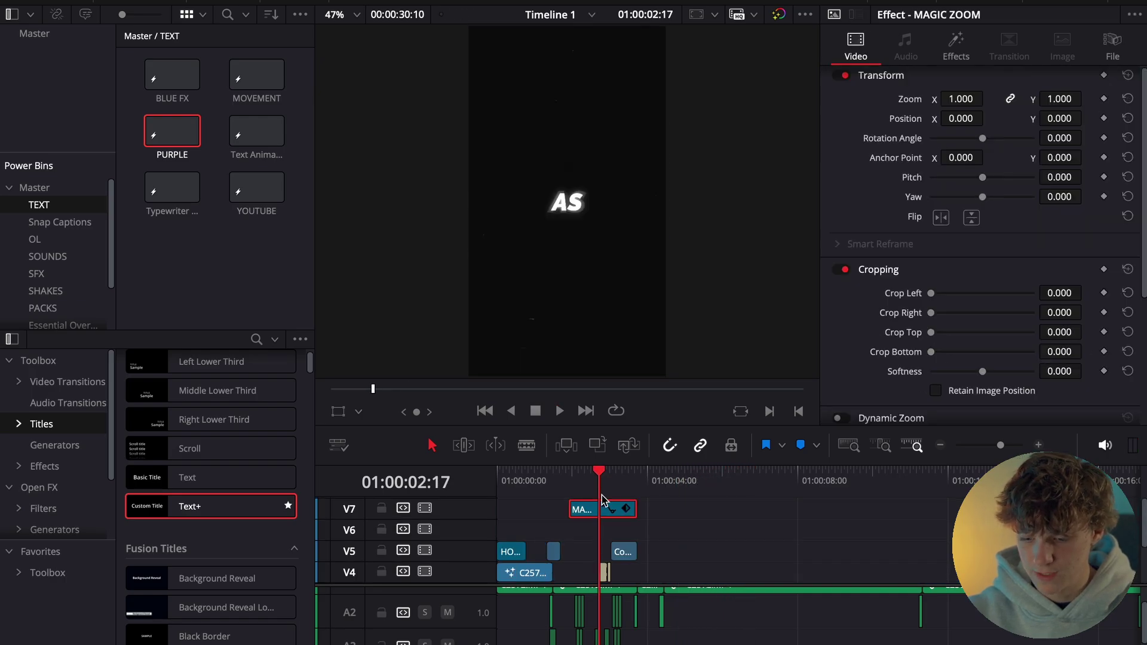
{"action": "left_click", "coordinate": [956, 42]}
{"action": "left_click", "coordinate": [976, 225]}
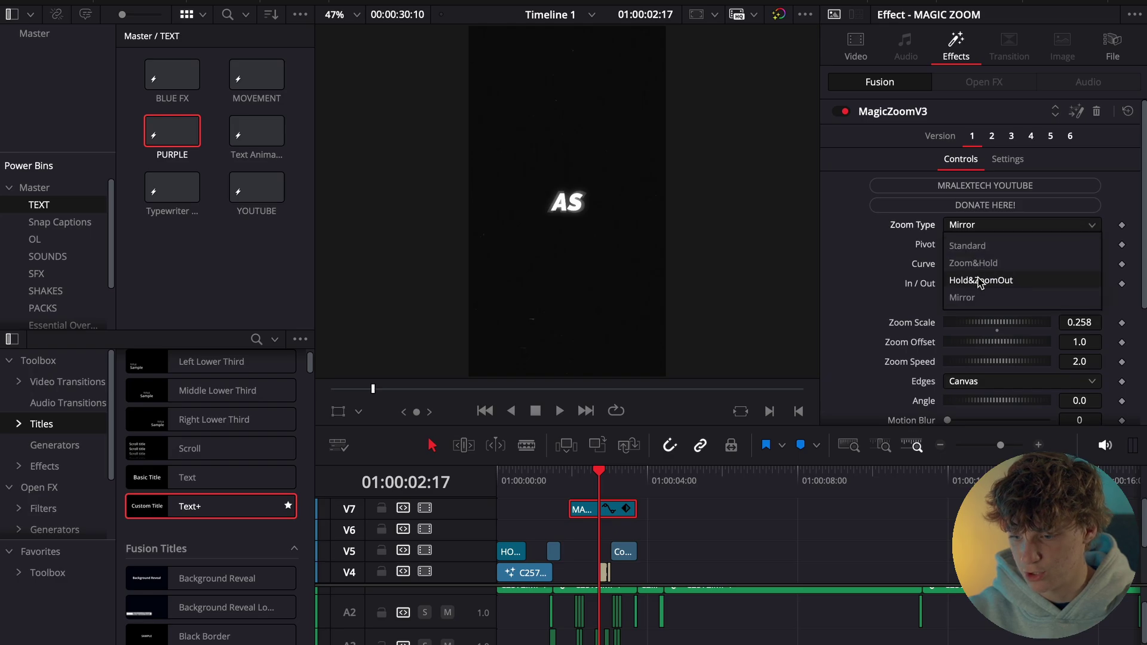
{"action": "left_click", "coordinate": [974, 264]}
{"action": "mouse_move", "coordinate": [587, 475]}
{"action": "left_mouse_down"}
{"action": "mouse_move", "coordinate": [554, 490]}
{"action": "mouse_move", "coordinate": [570, 481]}
{"action": "left_mouse_up"}
{"action": "key", "text": "space"}
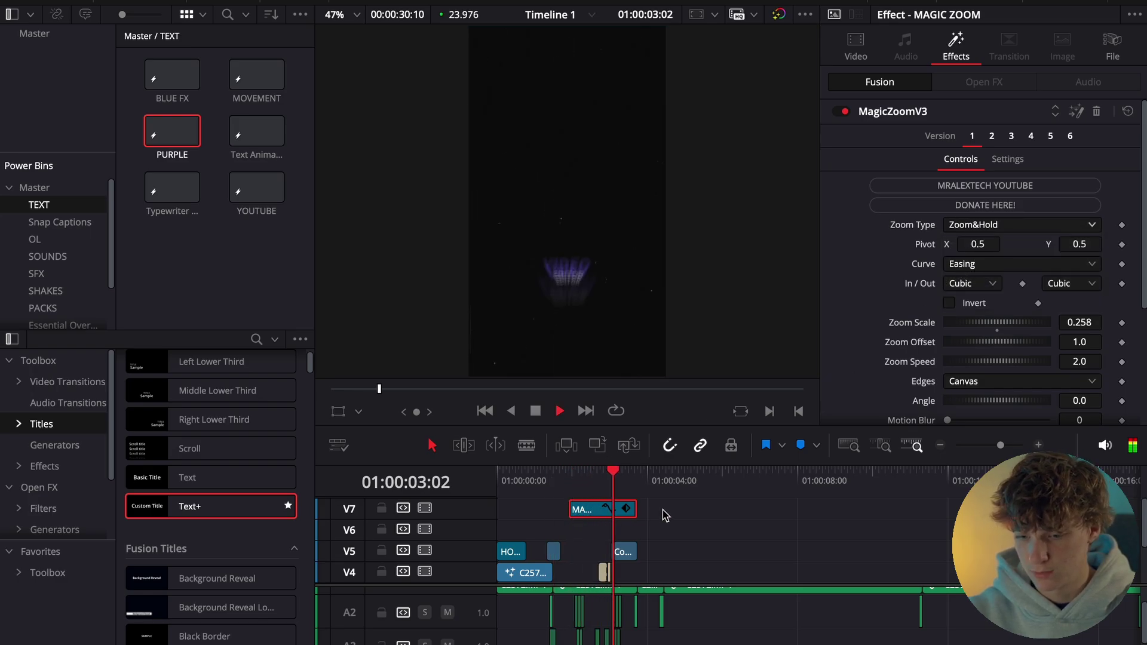
- Set the zoom of the compound clip on V5 to 0.850 and play the timeline through the "VIDEO EDITOR" title
{"action": "key", "text": "space"}
{"action": "left_click", "coordinate": [565, 479]}
{"action": "key", "text": "space"}
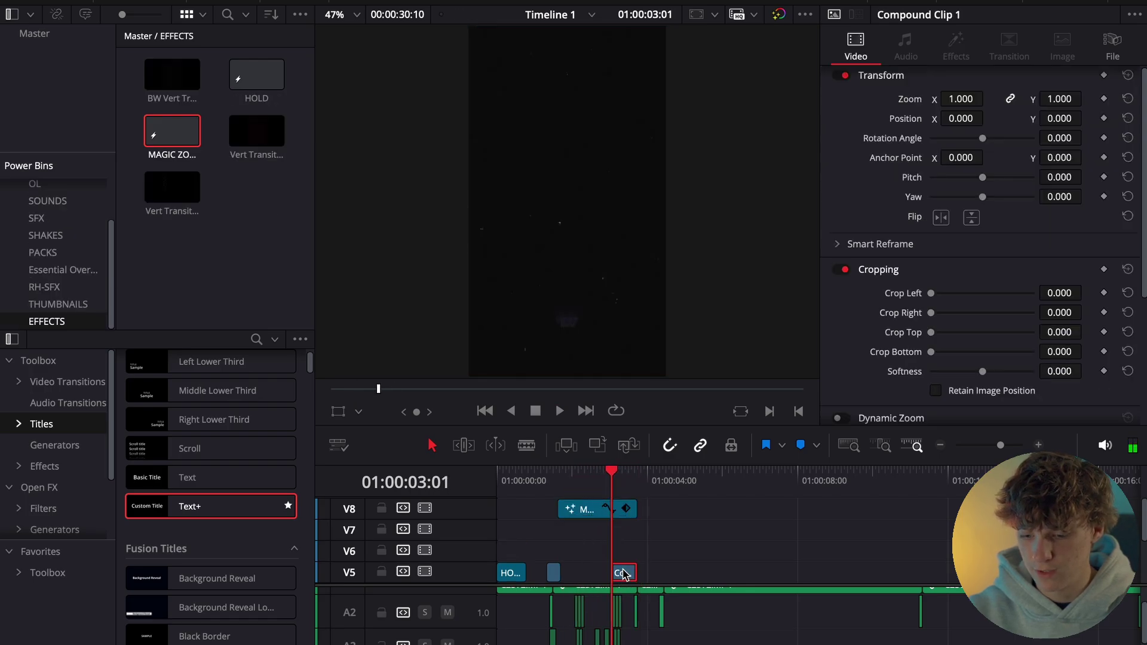
{"action": "key", "text": "space"}
{"action": "key", "text": "space"}
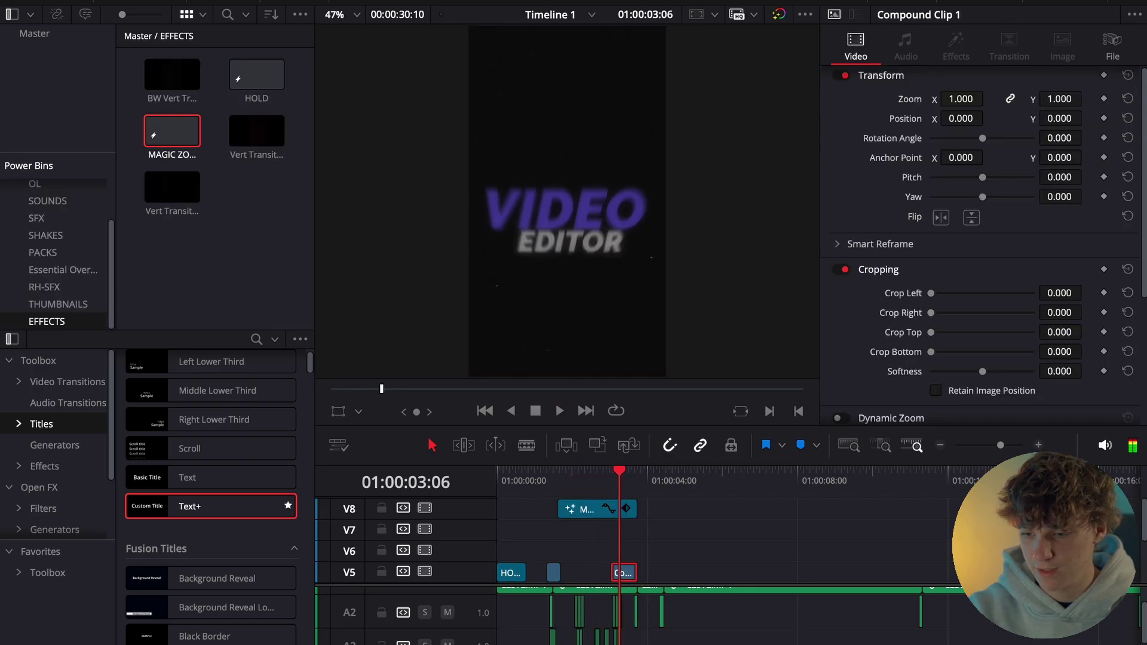
{"action": "left_click_drag", "start_coordinate": [971, 96], "coordinate": [961, 97]}
{"action": "key", "text": "space"}
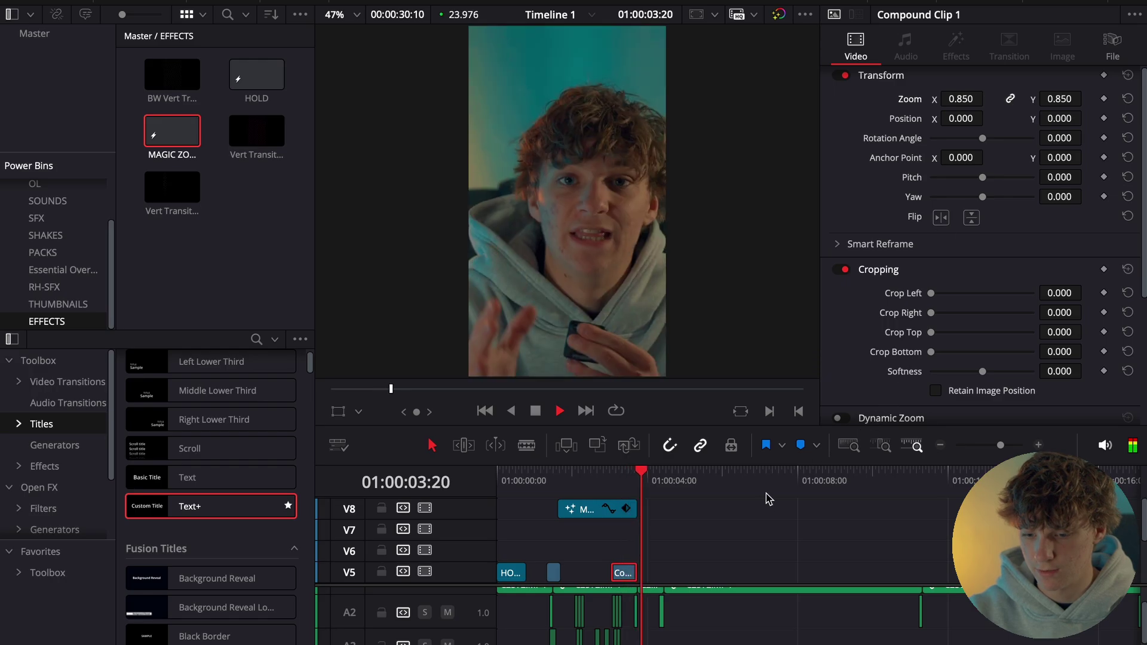
- Select the "NOV. 24th" title on V3, go to its start and open it in Fusion
{"action": "scroll", "coordinate": [743, 535], "scroll_direction": "down", "scroll_amount": 4}
{"action": "left_click", "coordinate": [742, 531]}
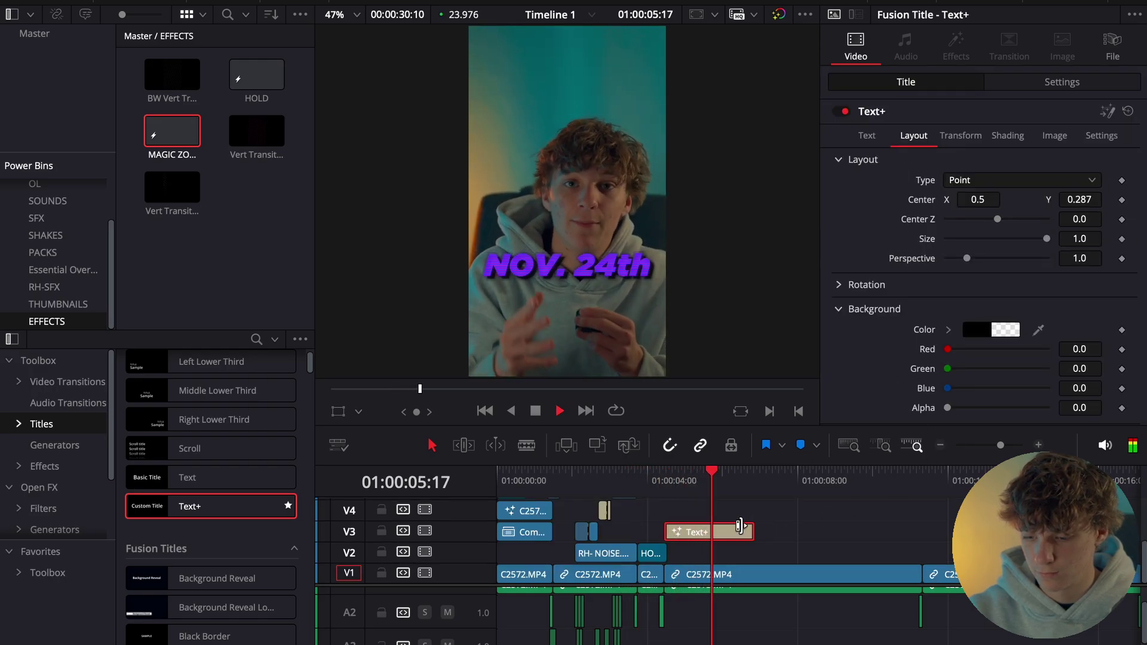
{"action": "key", "text": "space"}
{"action": "key", "text": "Up"}
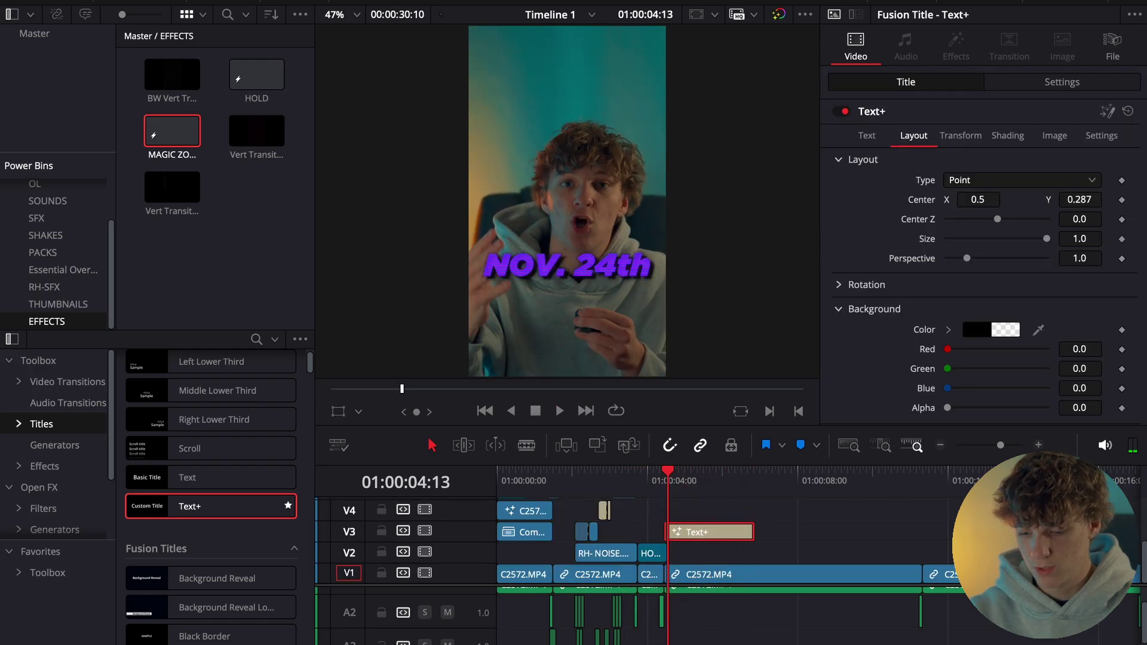
{"action": "key", "text": "shift+5"}
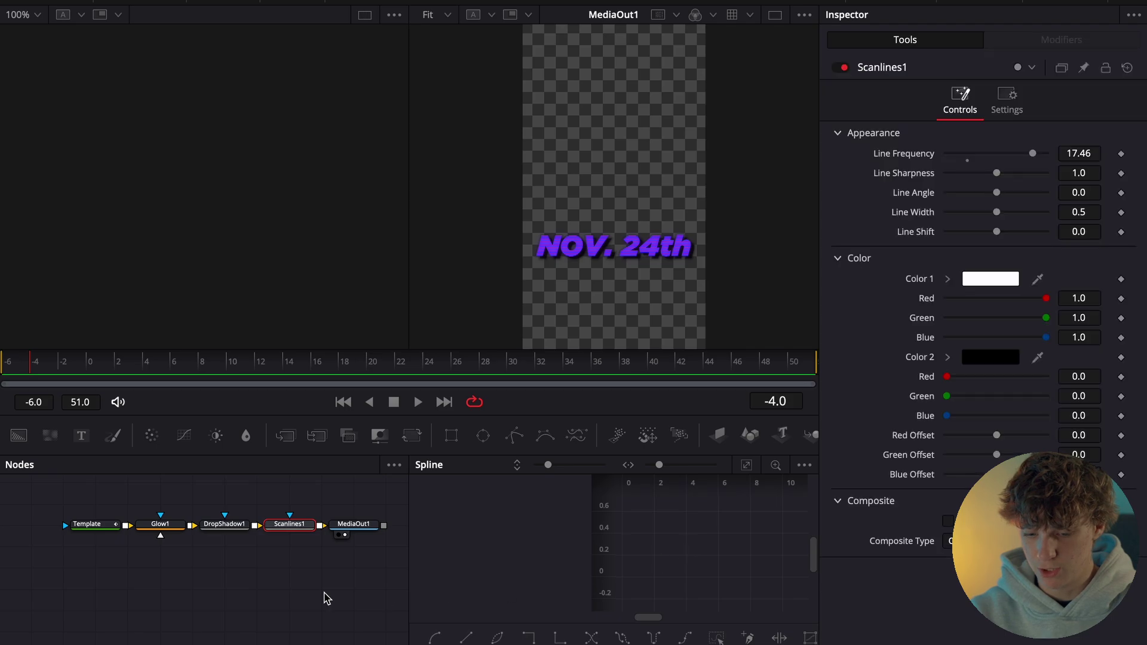
- Make room in front of MediaOut1 and add a Transform node after Scanlines1
{"action": "scroll", "coordinate": [356, 537], "scroll_direction": "right", "scroll_amount": 2}
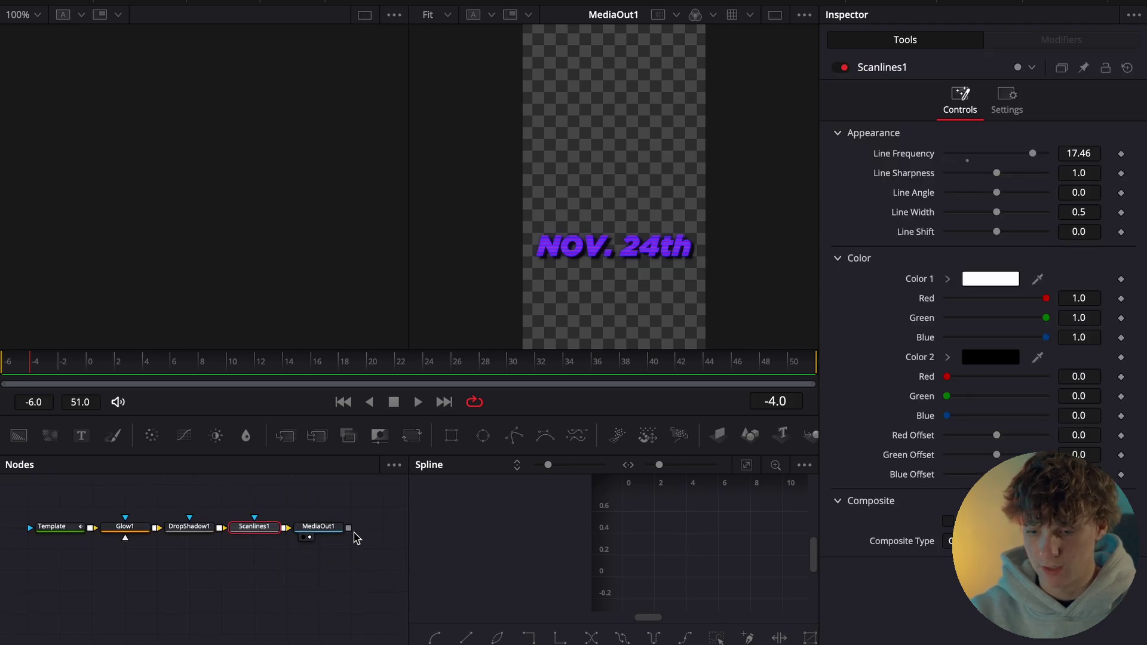
{"action": "scroll", "coordinate": [356, 538], "scroll_direction": "left", "scroll_amount": 2}
{"action": "left_click", "coordinate": [877, 2]}
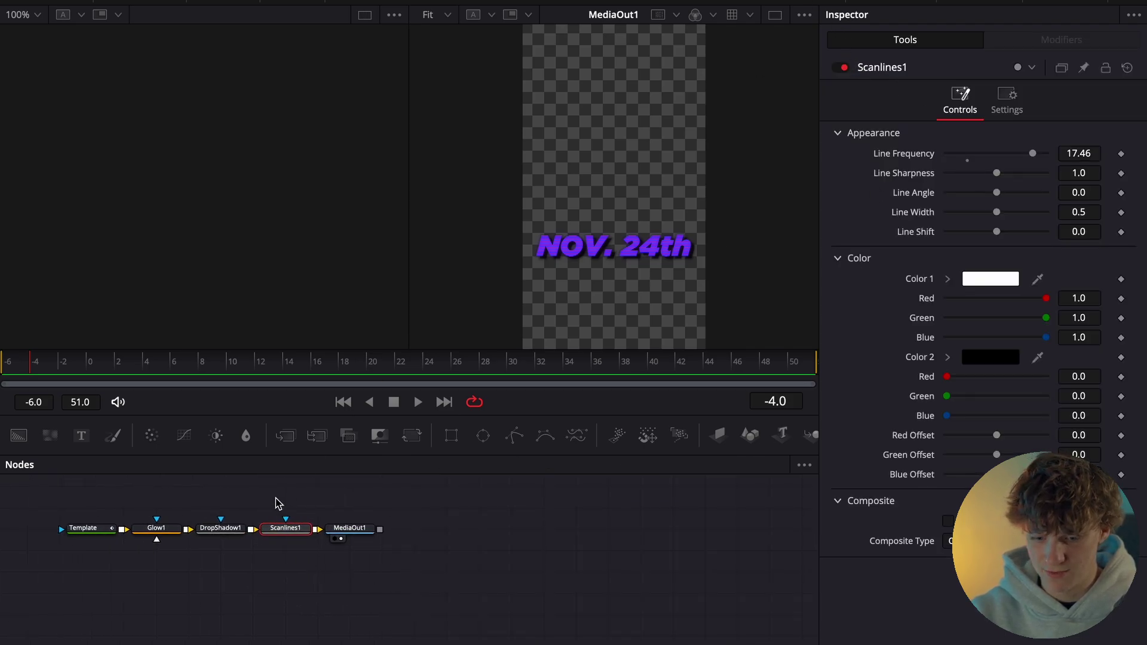
{"action": "left_click_drag", "start_coordinate": [356, 534], "coordinate": [431, 537]}
{"action": "left_click", "coordinate": [296, 531]}
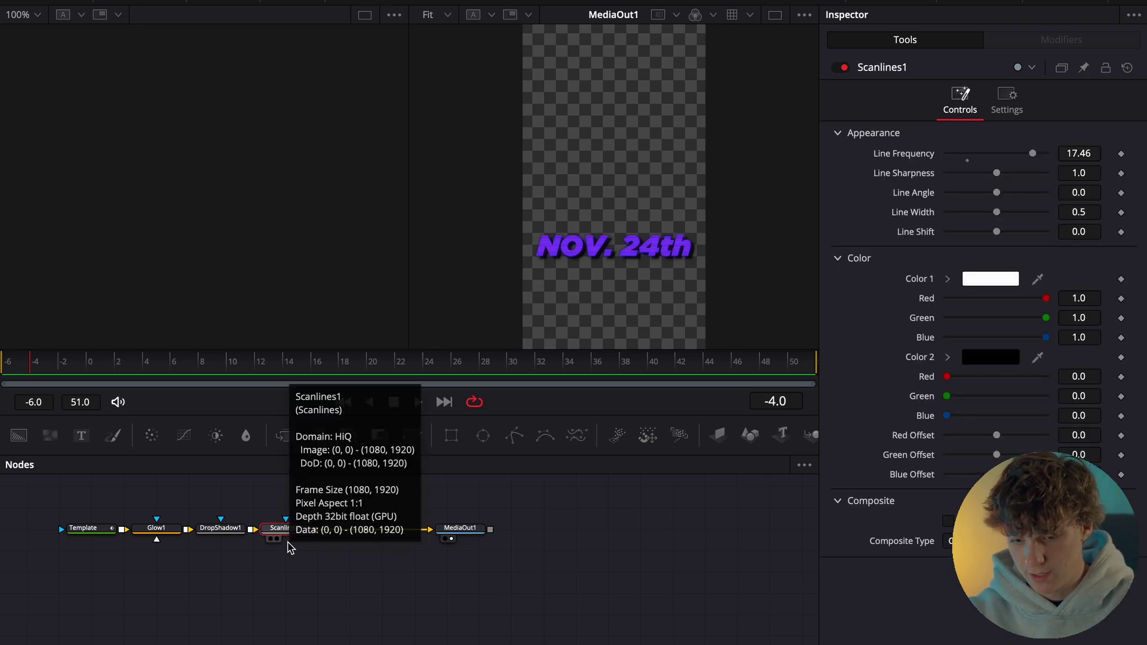
{"action": "key", "text": "shift+space"}
{"action": "type", "text": "trans"}
{"action": "key", "text": "Return"}
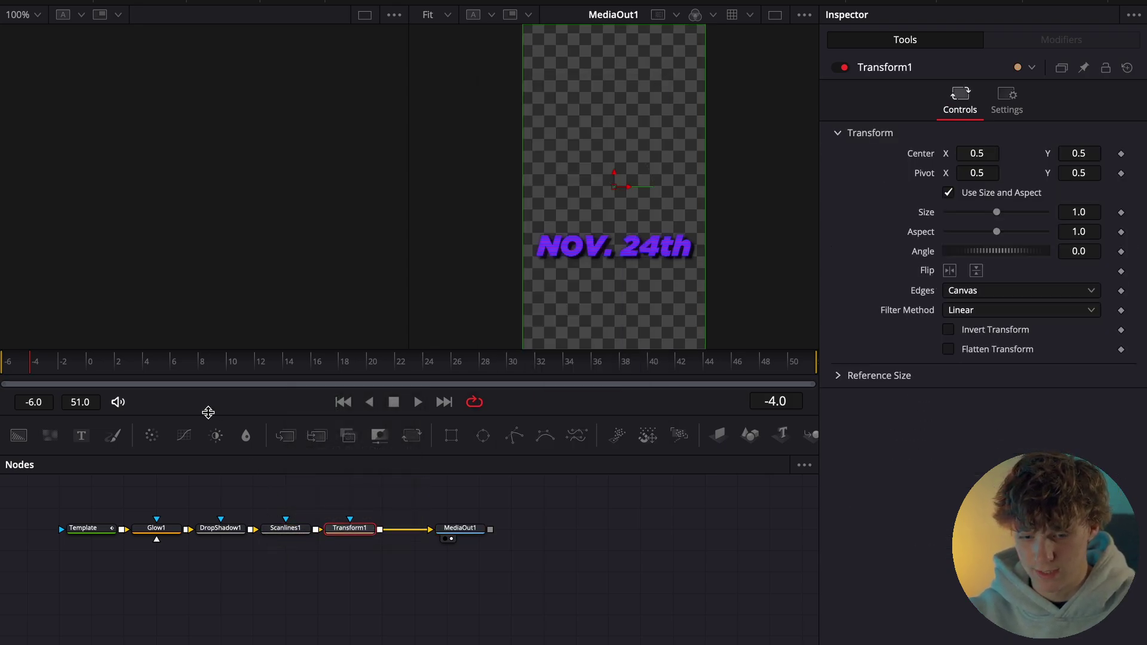
- Keyframe Transform1's Center Y from 0.028 at frame -6 to 0.5 at frame 34
{"action": "left_click_drag", "start_coordinate": [1086, 153], "coordinate": [1017, 153]}
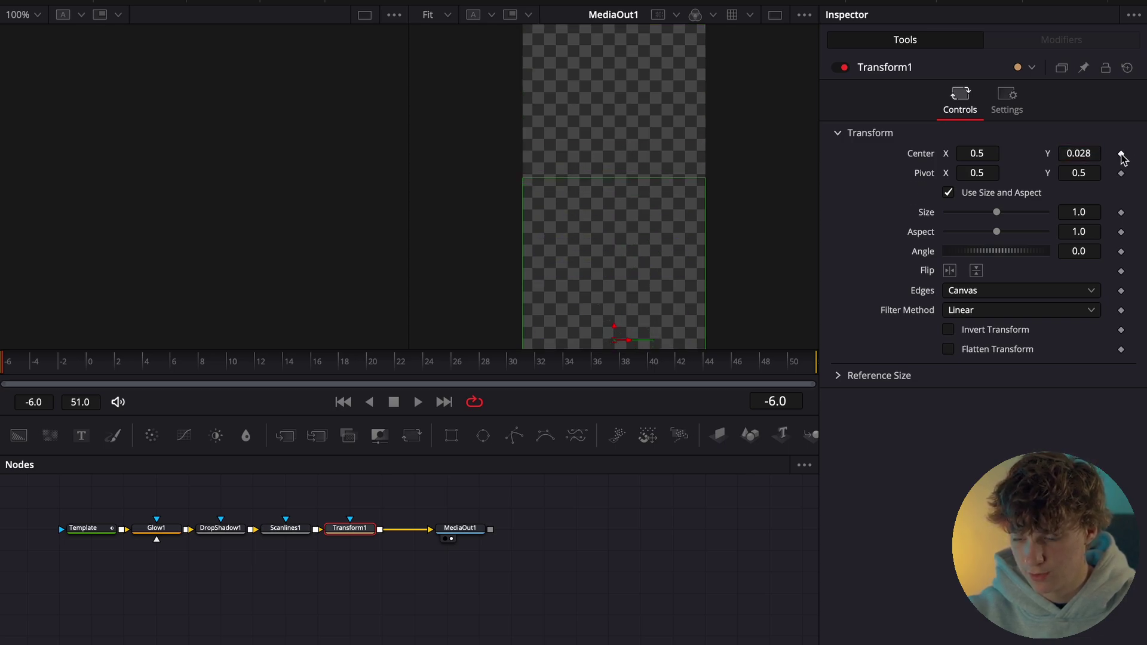
{"action": "left_click", "coordinate": [1121, 154]}
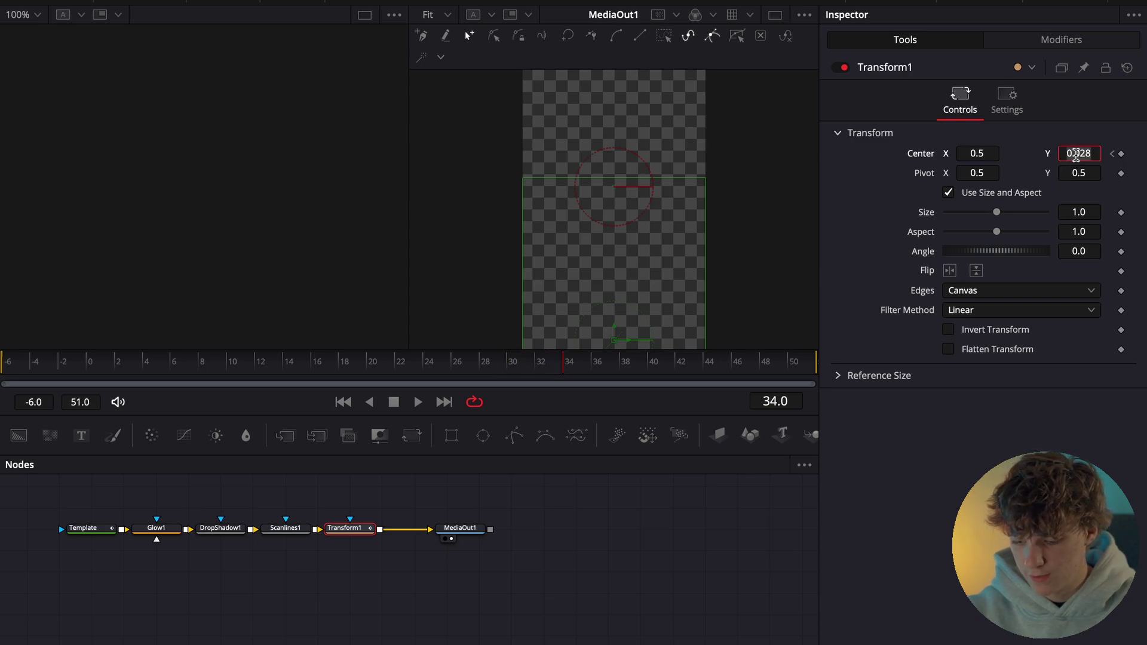
{"action": "key", "text": "Tab"}
- Show Transform1's displacement curve in the spline editor, ease it out towards the last keyframe, and play the title animation
{"action": "left_click", "coordinate": [810, 0]}
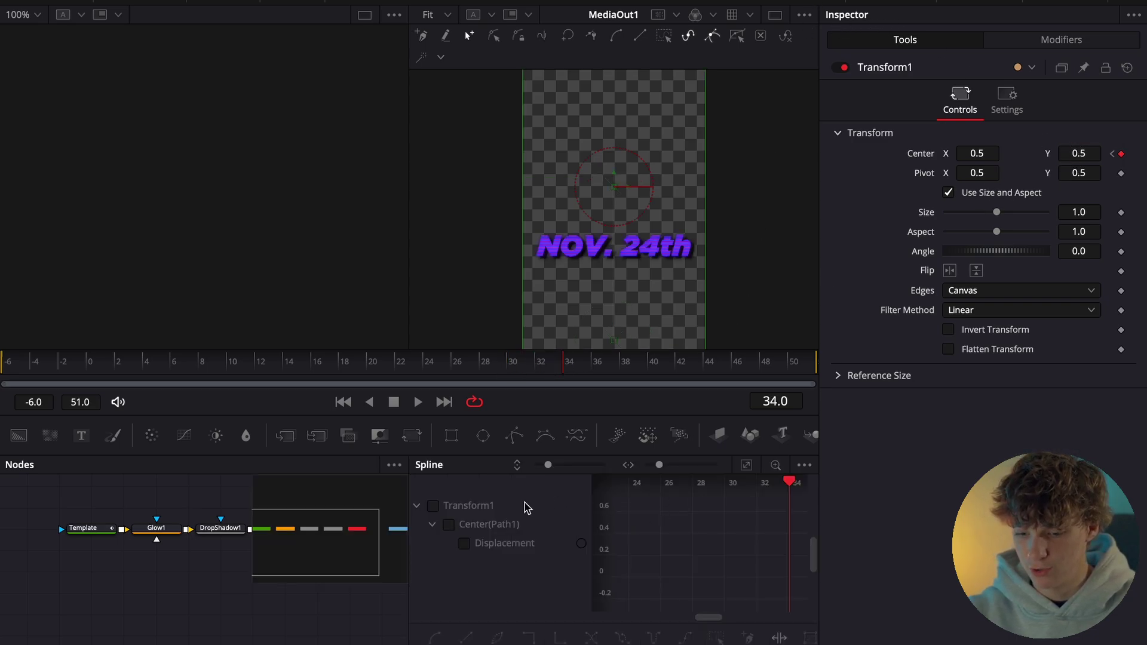
{"action": "left_click", "coordinate": [433, 505]}
{"action": "left_click", "coordinate": [747, 465]}
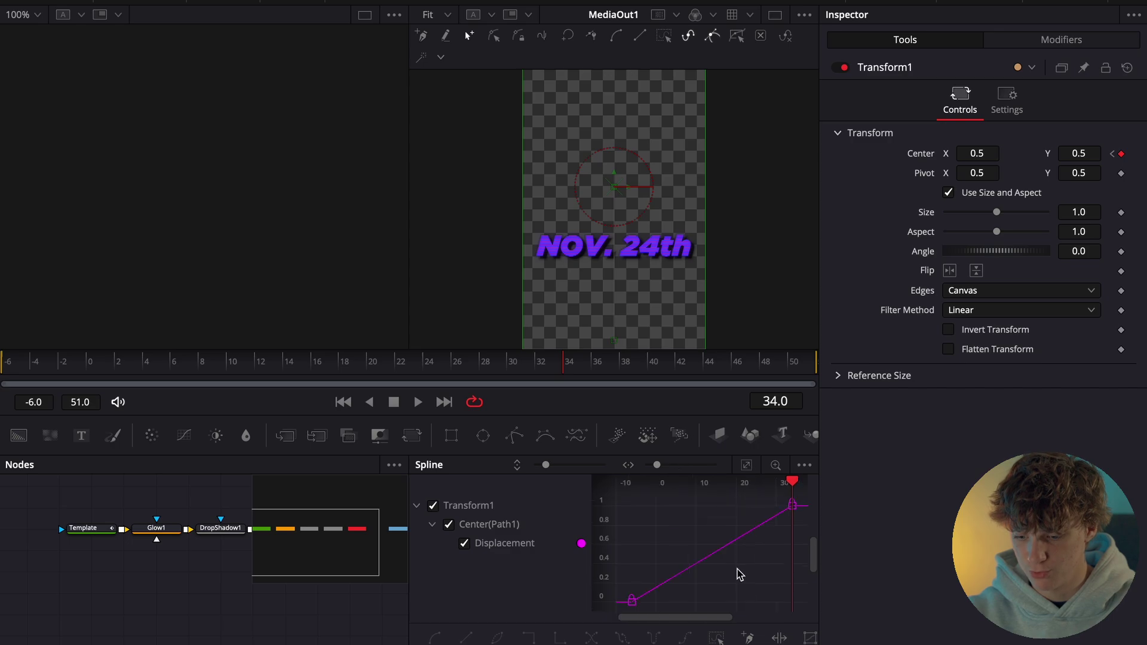
{"action": "right_click", "coordinate": [756, 567]}
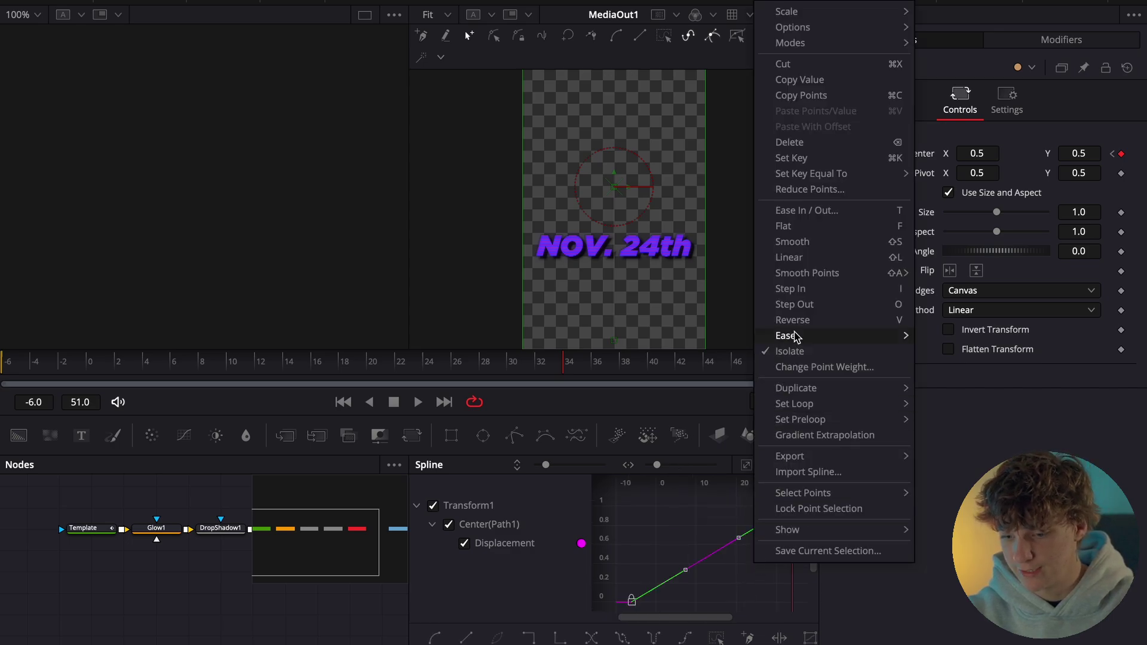
{"action": "mouse_move", "coordinate": [791, 335]}
{"action": "left_click", "coordinate": [958, 383]}
{"action": "key", "text": "space"}
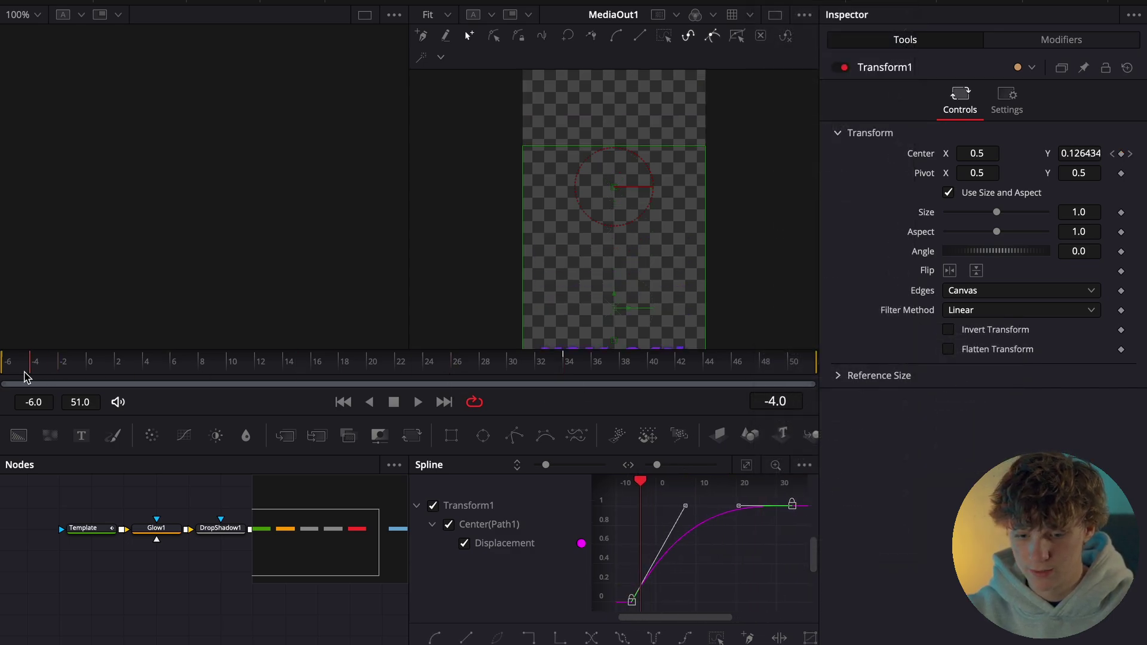
{"action": "key", "text": "space"}
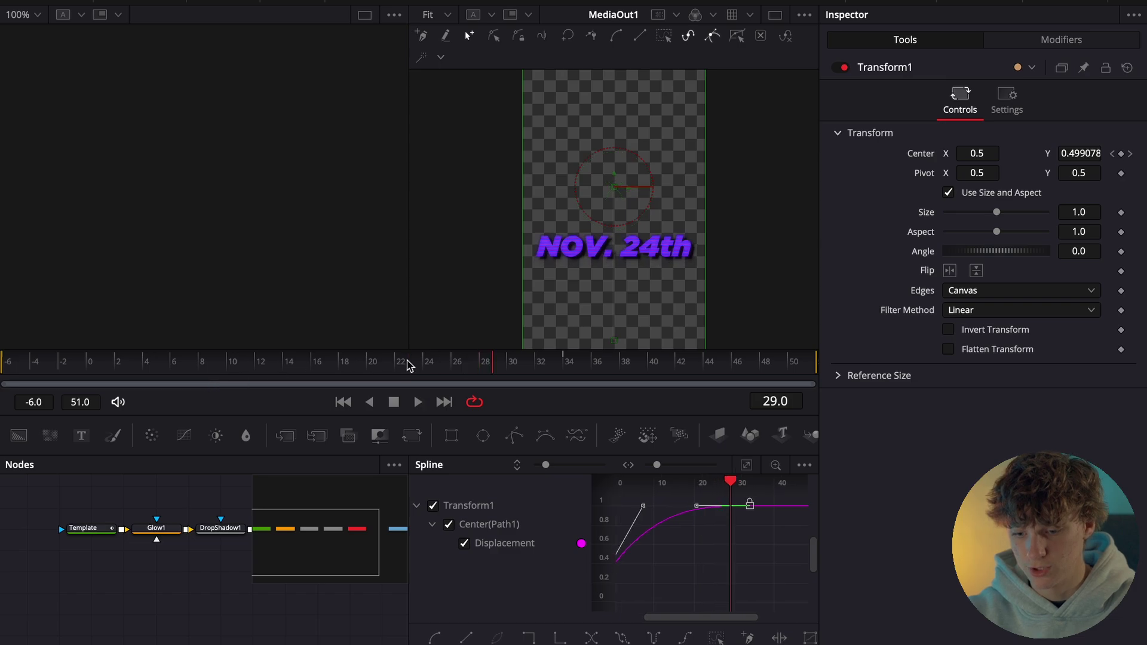
{"action": "key", "text": "space"}
{"action": "key", "text": "space"}
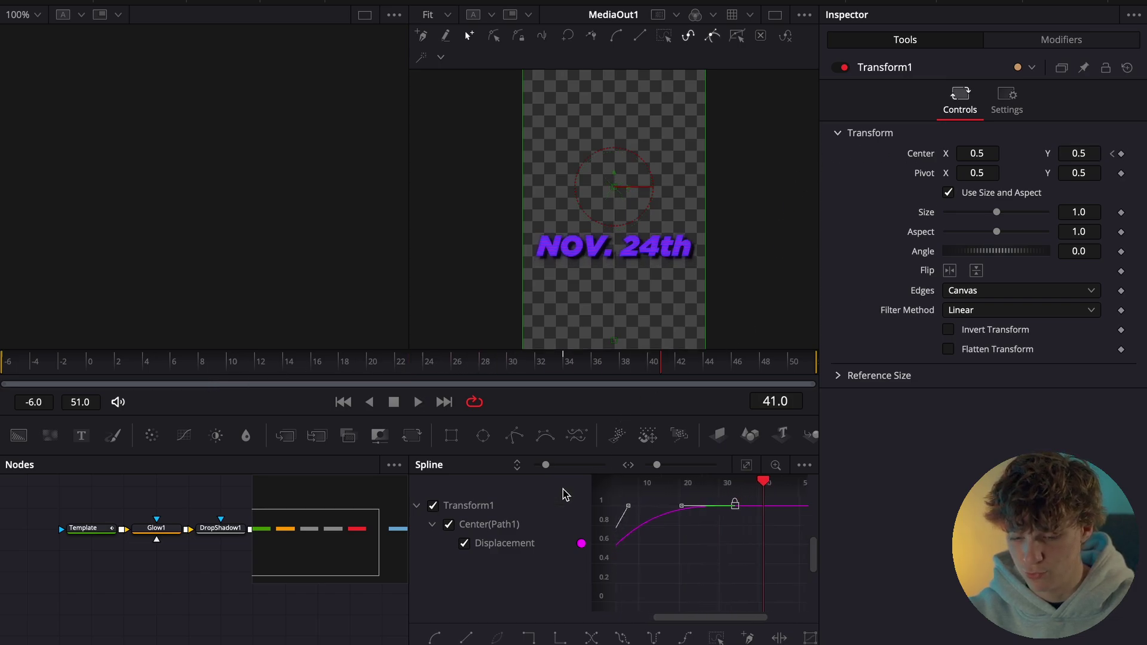
- Add a Camera Shake node between Transform1 and MediaOut1, spacing the nodes apart
{"action": "scroll", "coordinate": [265, 605], "scroll_direction": "right", "scroll_amount": 5}
{"action": "left_click_drag", "start_coordinate": [175, 551], "coordinate": [256, 550]}
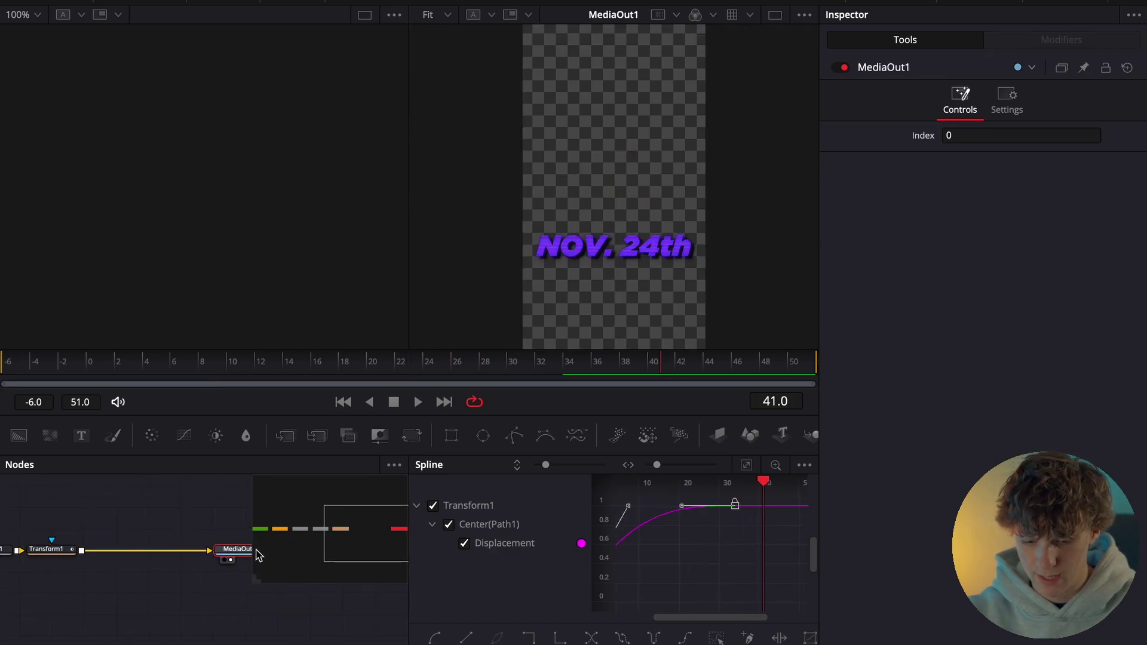
{"action": "left_click", "coordinate": [48, 549]}
{"action": "key", "text": "shift+space"}
{"action": "type", "text": "camer"}
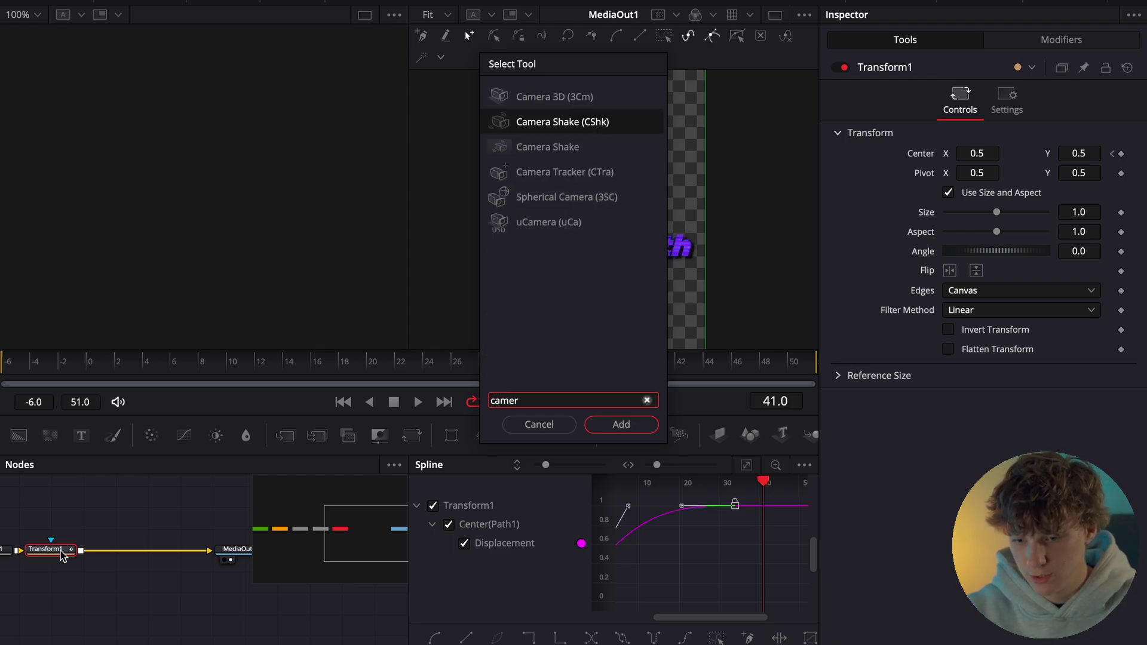
{"action": "key", "text": "Return"}
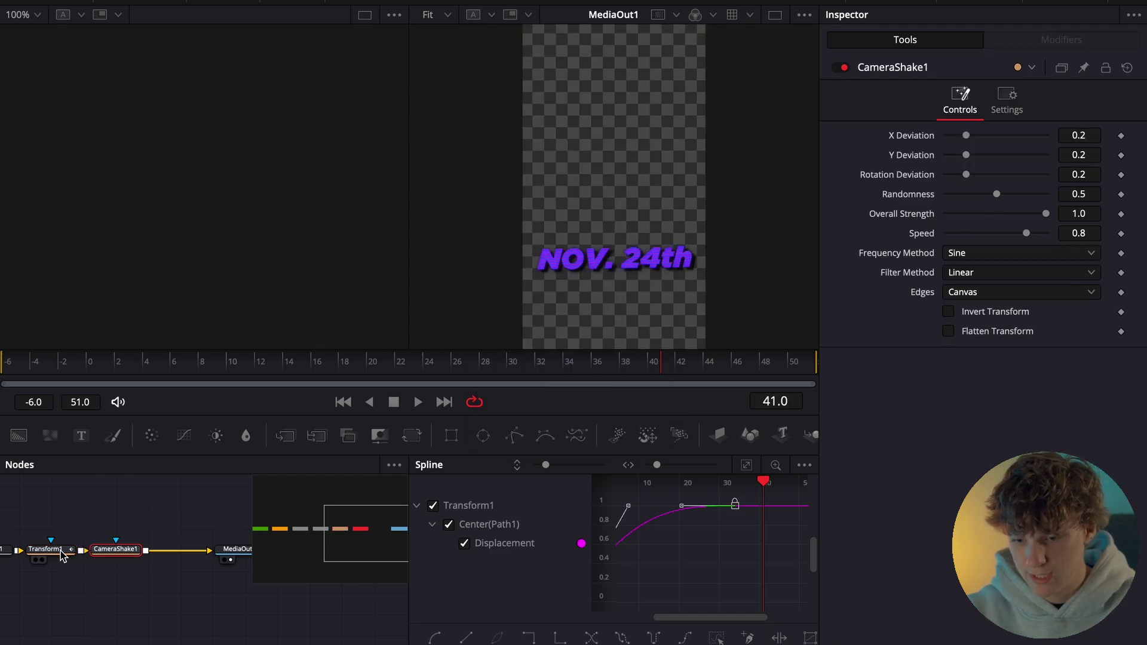
{"action": "left_click_drag", "start_coordinate": [146, 553], "coordinate": [192, 553]}
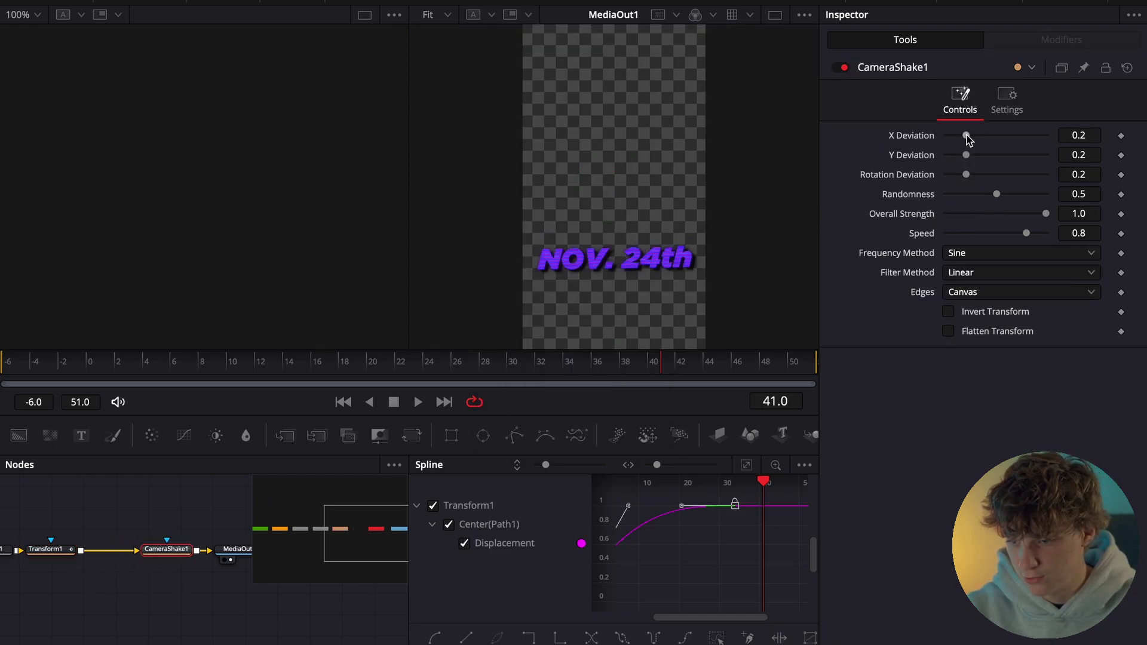
- Set the camera shake's X Deviation to 0.024 and Y Deviation to 0.031, and preview the motion
{"action": "left_click_drag", "start_coordinate": [950, 137], "coordinate": [948, 136]}
{"action": "key", "text": "space"}
{"action": "left_click_drag", "start_coordinate": [965, 155], "coordinate": [950, 154]}
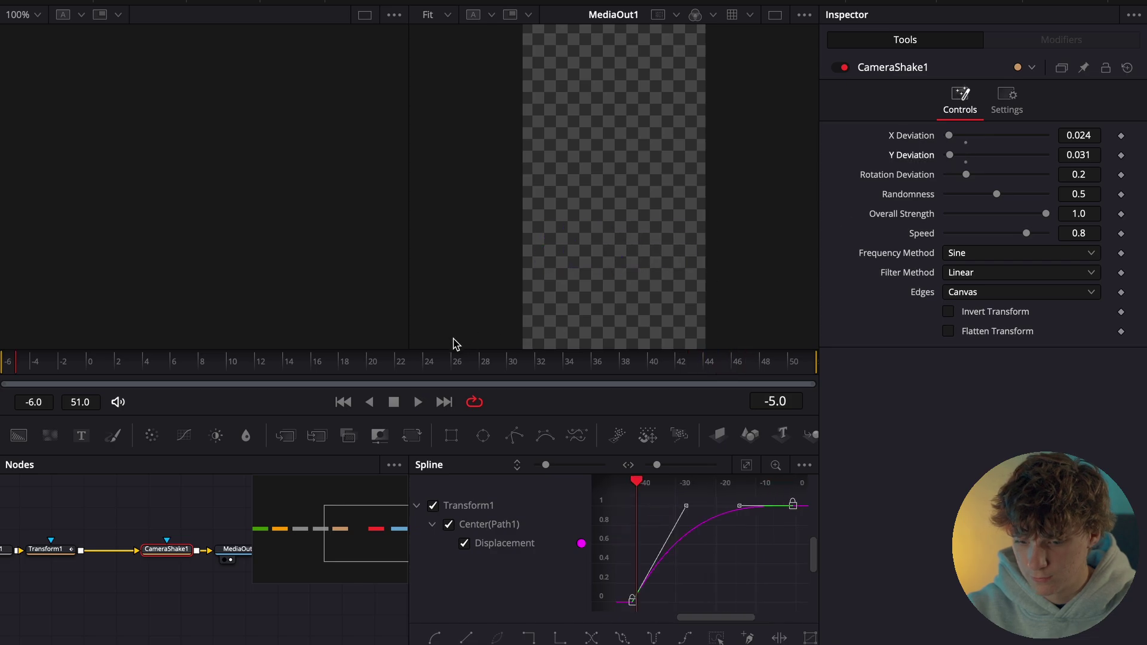
{"action": "left_click_drag", "start_coordinate": [418, 361], "coordinate": [15, 359]}
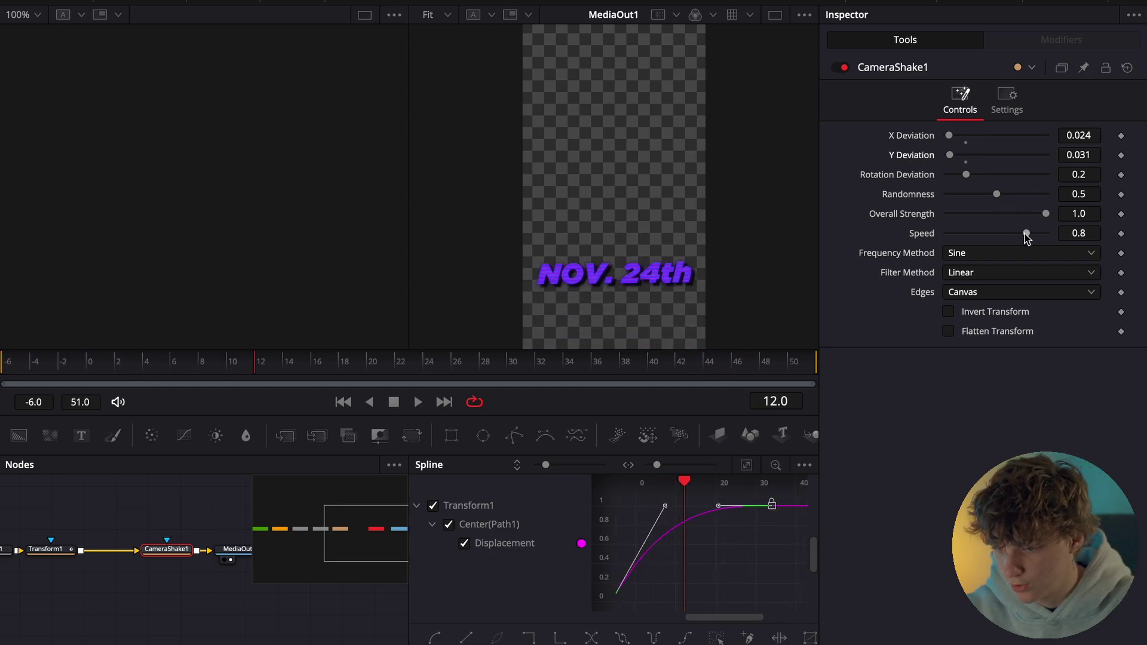
- Set the camera shake's Overall Strength to 0.165 and Speed to 0.354, checking the motion by playing it
{"action": "left_click_drag", "start_coordinate": [1046, 214], "coordinate": [960, 221]}
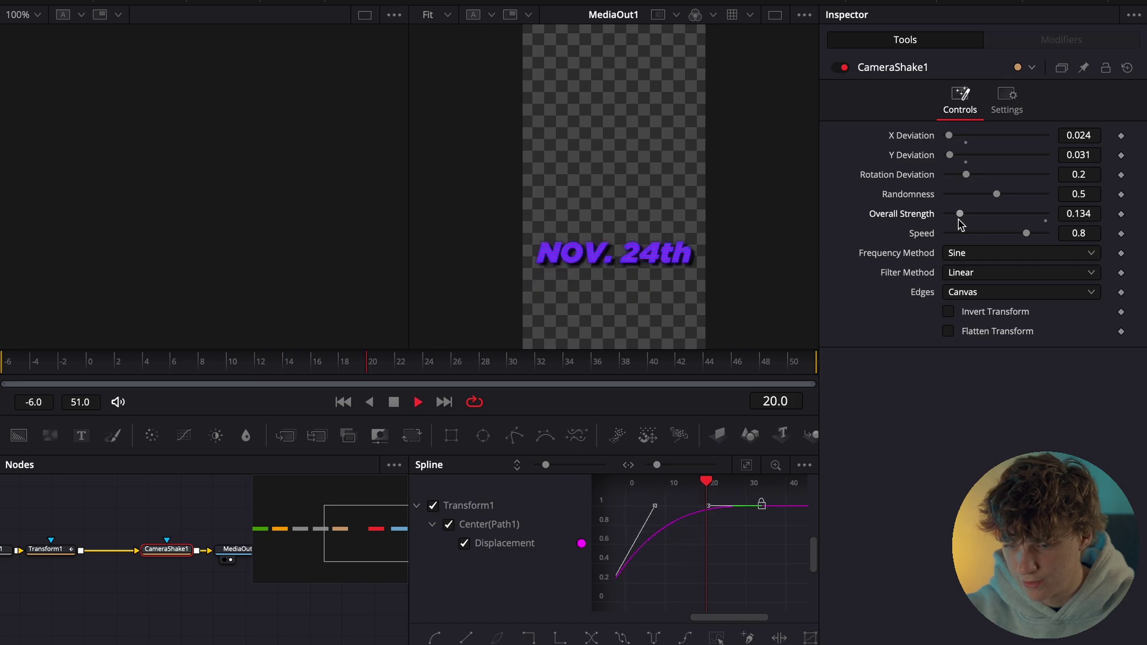
{"action": "left_click_drag", "start_coordinate": [1027, 233], "coordinate": [977, 234]}
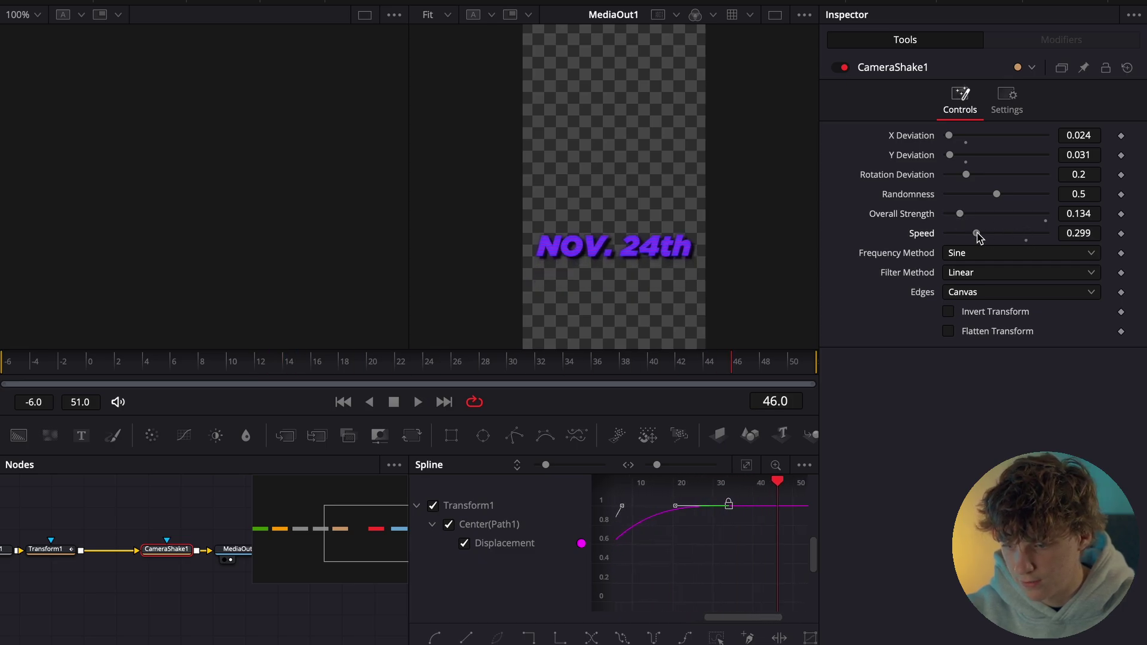
{"action": "left_click_drag", "start_coordinate": [471, 371], "coordinate": [1, 422]}
{"action": "key", "text": "space"}
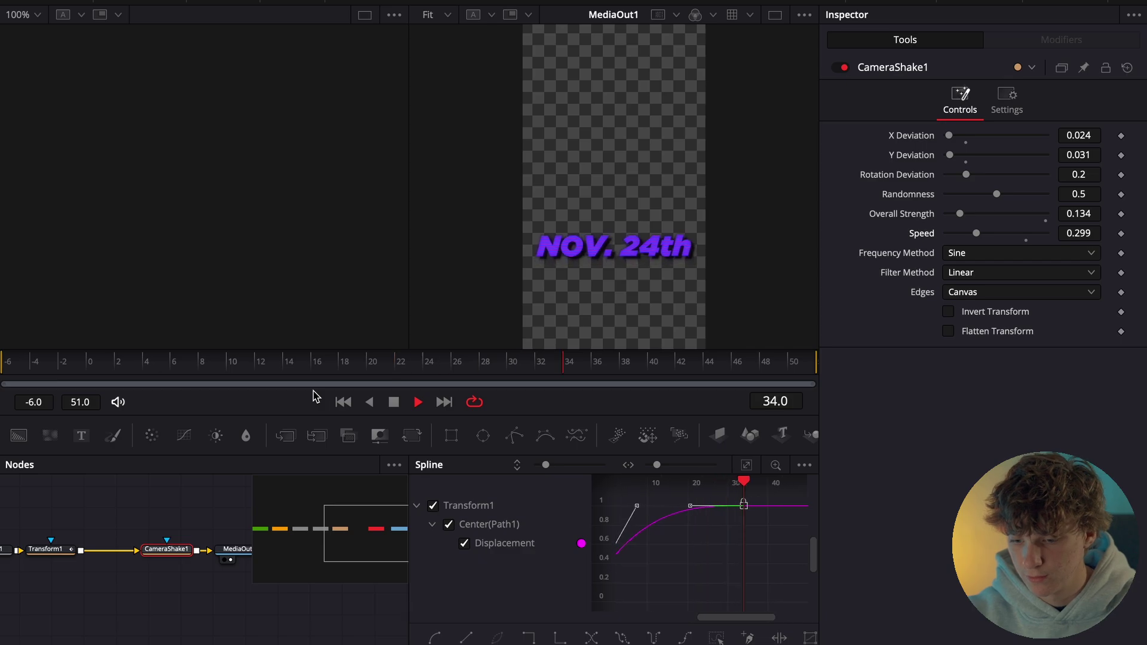
{"action": "key", "text": "space"}
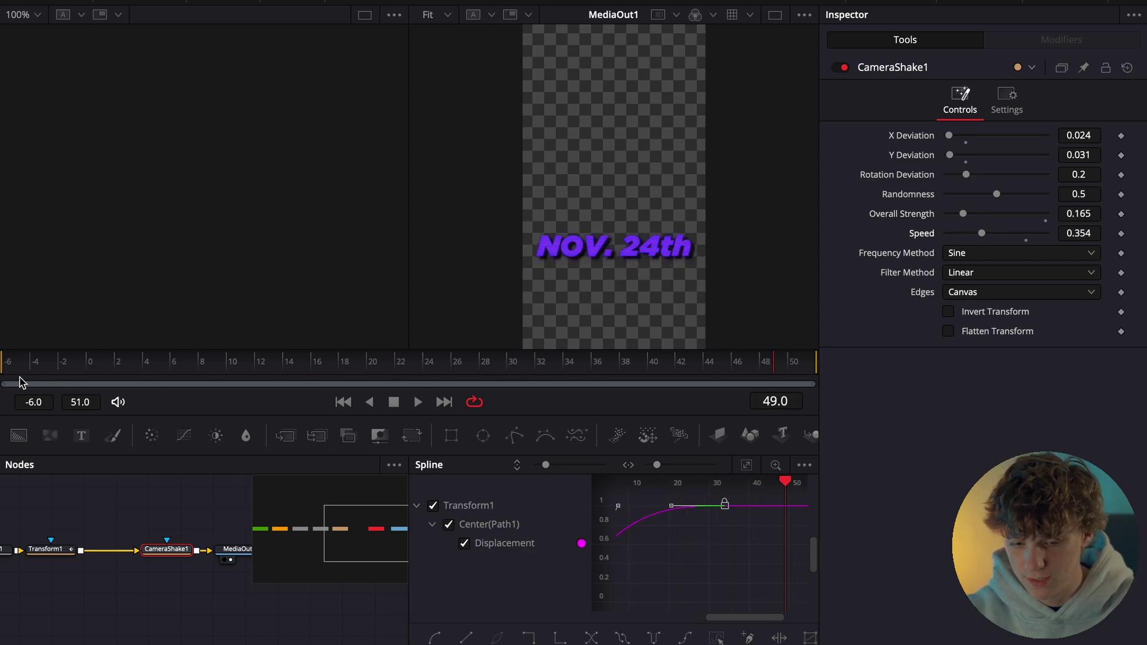
{"action": "key", "text": "space"}
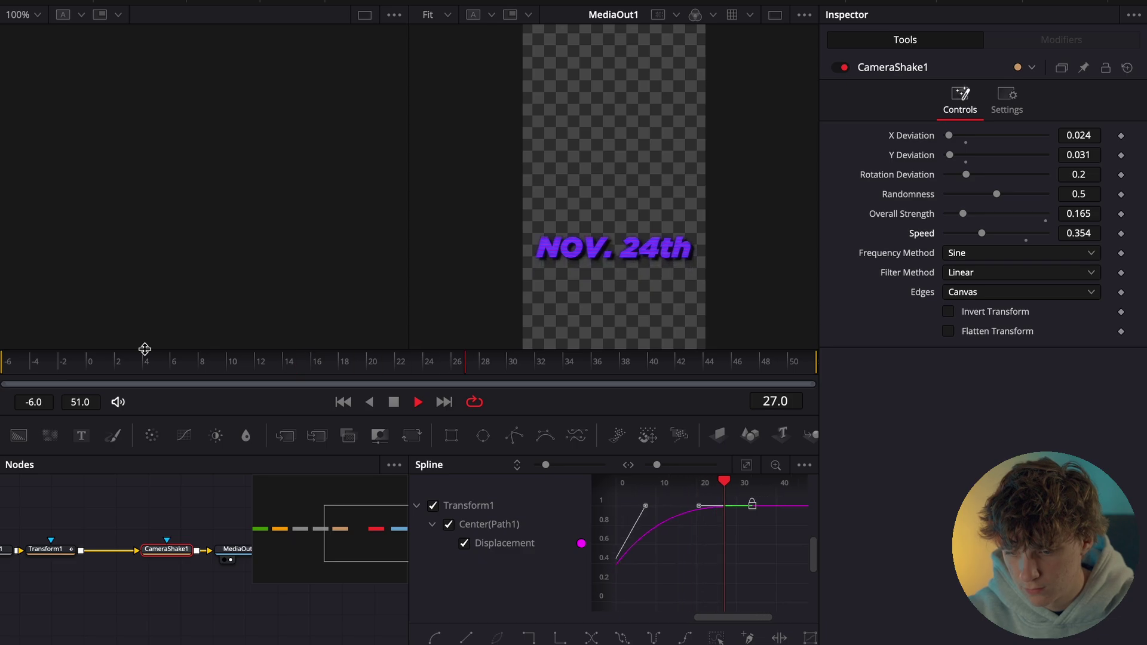
{"action": "key", "text": "space"}
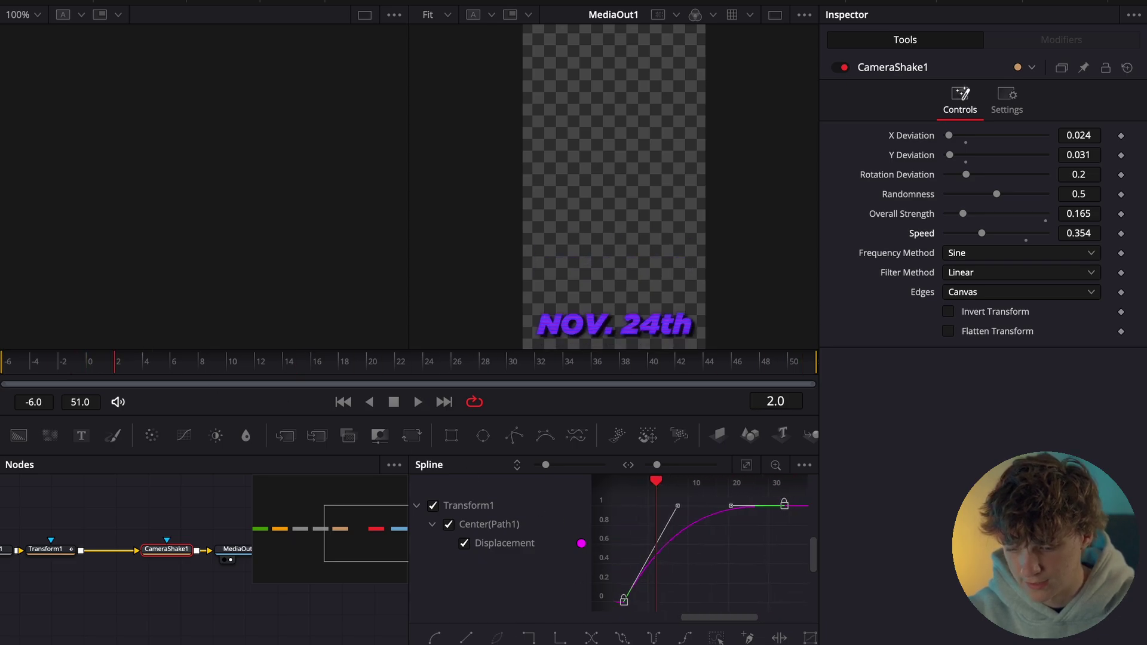
- Return to the editing timeline and play the section with the "NOV. 24th" title from just before its start
{"action": "key", "text": "shift+4"}
{"action": "left_click", "coordinate": [660, 481]}
{"action": "key", "text": "space"}
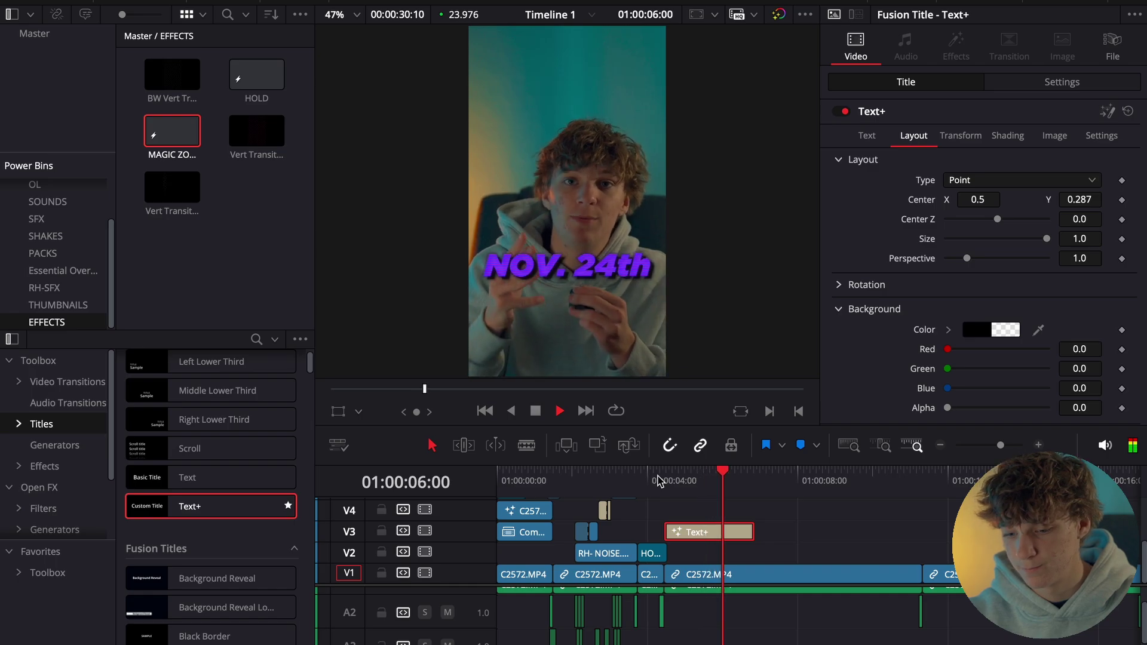
{"action": "key", "text": "space"}
- Place a MAGIC ZOOM effect on V4 at 01:00:06:16, set its Zoom Speed to 1.551 and play it
{"action": "left_click_drag", "start_coordinate": [774, 475], "coordinate": [745, 488]}
{"action": "scroll", "coordinate": [754, 520], "scroll_direction": "up", "scroll_amount": 5}
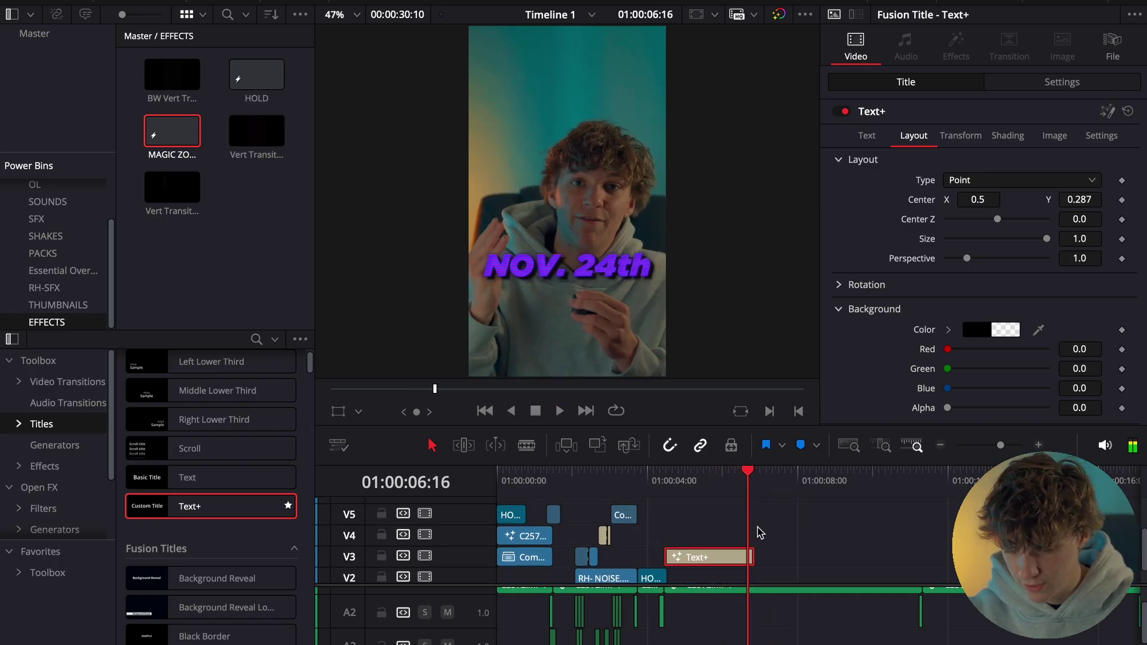
{"action": "scroll", "coordinate": [616, 508], "scroll_direction": "up", "scroll_amount": 1}
{"action": "left_click_drag", "start_coordinate": [590, 510], "coordinate": [771, 558]}
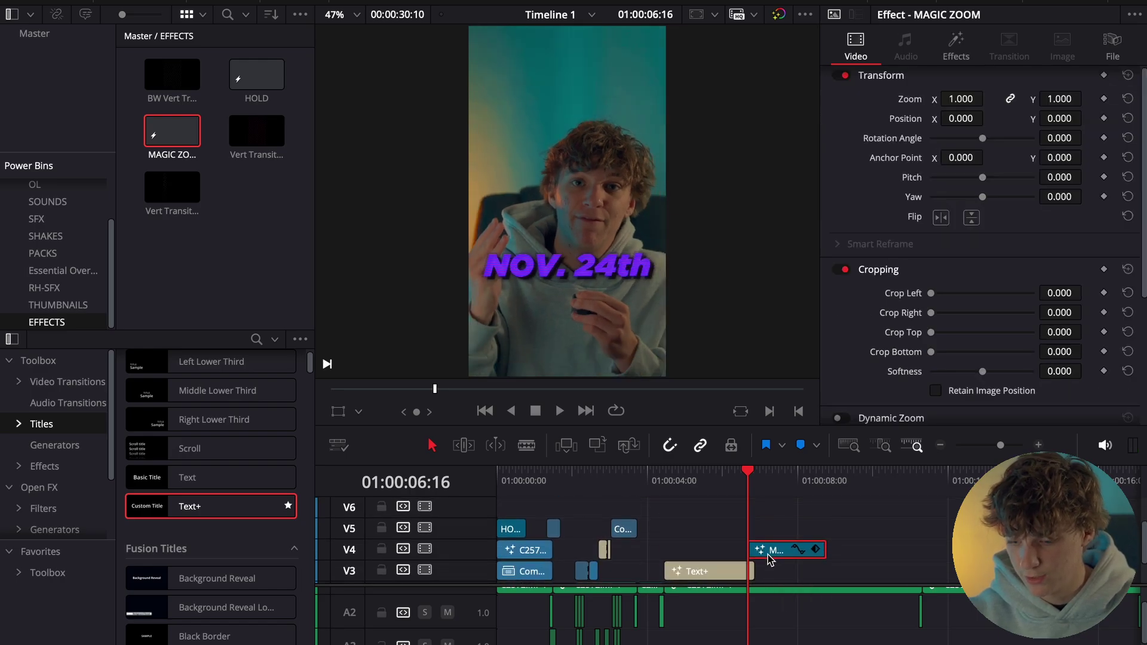
{"action": "left_click", "coordinate": [948, 54]}
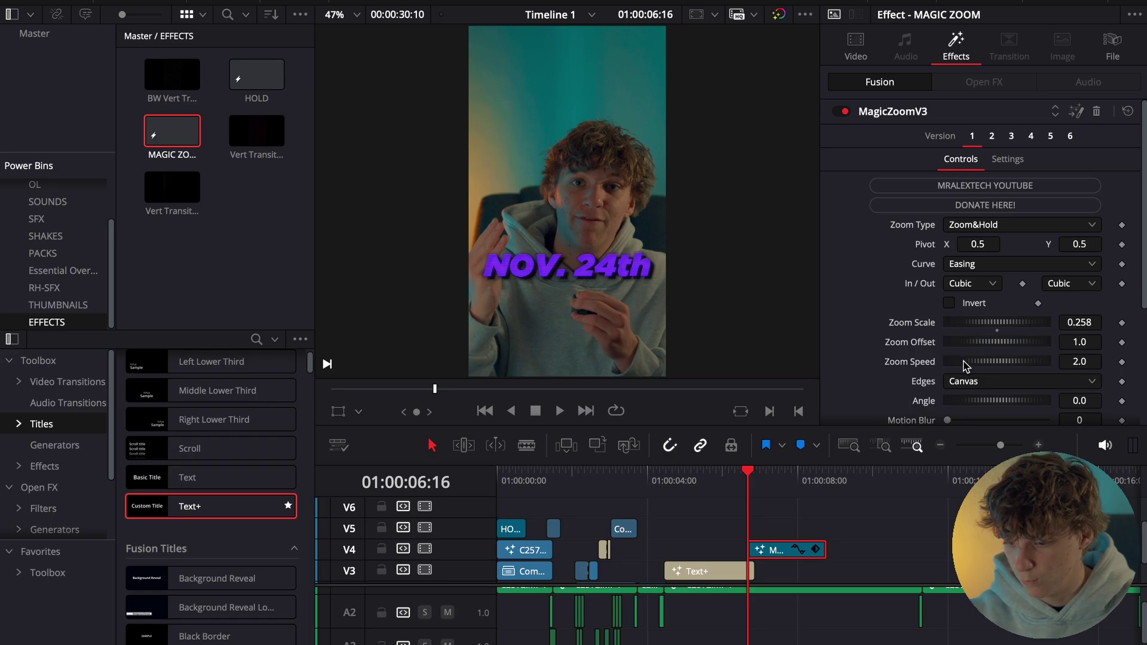
{"action": "key", "text": "space"}
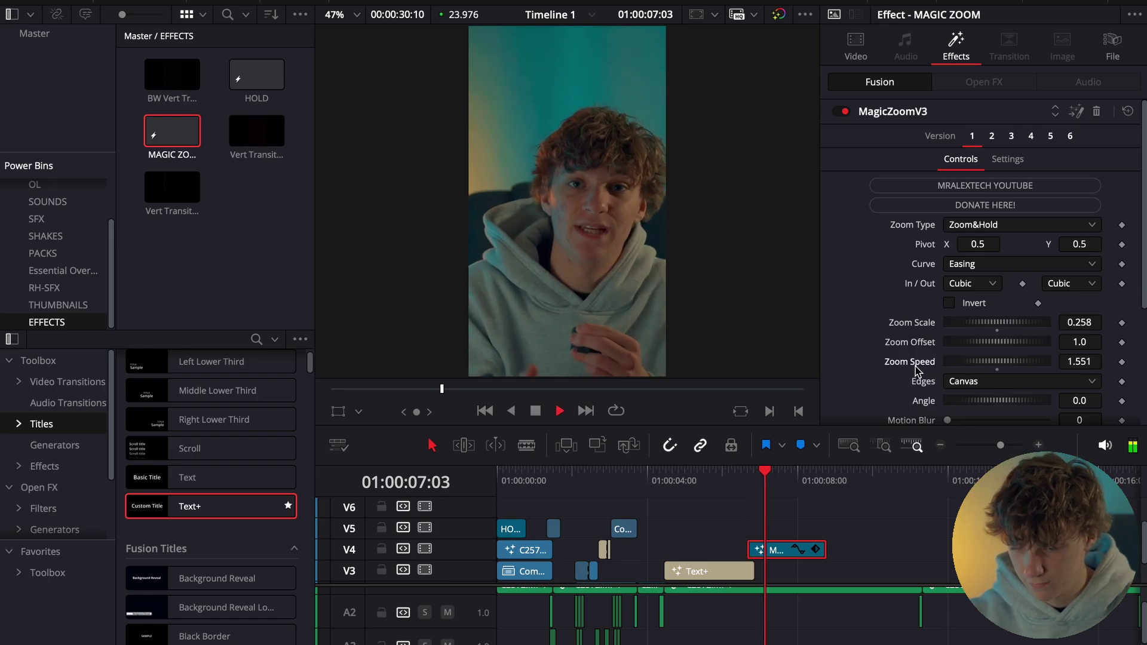
- Extend the MAGIC ZOOM effect on V4 toward the end of the V1 clip beneath it and play it
{"action": "key", "text": "space"}
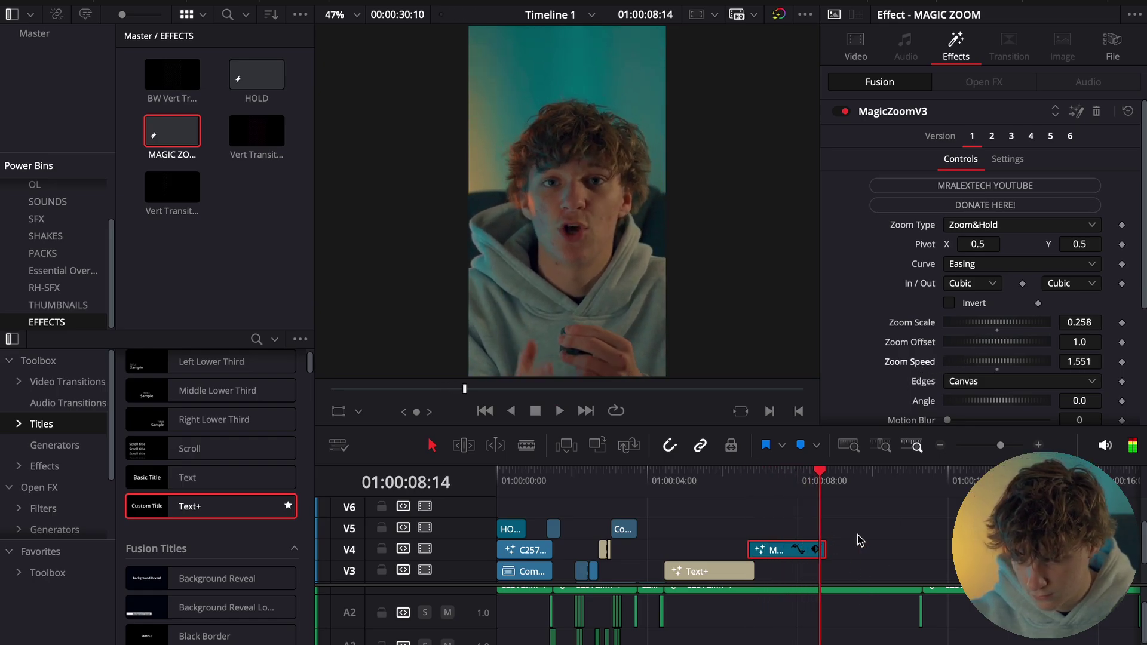
{"action": "scroll", "coordinate": [830, 532], "scroll_direction": "down", "scroll_amount": 2}
{"action": "left_click_drag", "start_coordinate": [829, 509], "coordinate": [922, 509]}
{"action": "key", "text": "space"}
{"action": "left_click", "coordinate": [898, 545]}
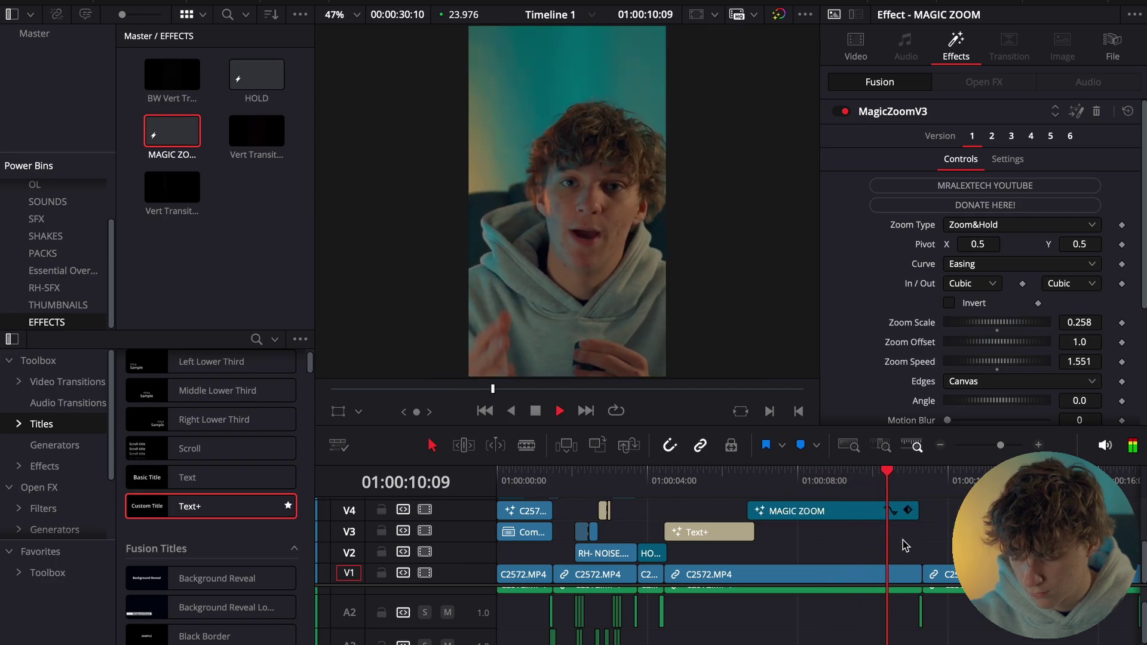
{"action": "key", "text": "space"}
- Align the end of the MAGIC ZOOM effect with the V1 cut near 01:00:11 and replay the section
{"action": "left_click_drag", "start_coordinate": [916, 503], "coordinate": [730, 478]}
{"action": "left_click", "coordinate": [906, 480]}
{"action": "left_click", "coordinate": [933, 533]}
{"action": "scroll", "coordinate": [934, 534], "scroll_direction": "up", "scroll_amount": 1}
{"action": "key", "text": "space"}
{"action": "key", "text": "space"}
{"action": "key", "text": "space"}
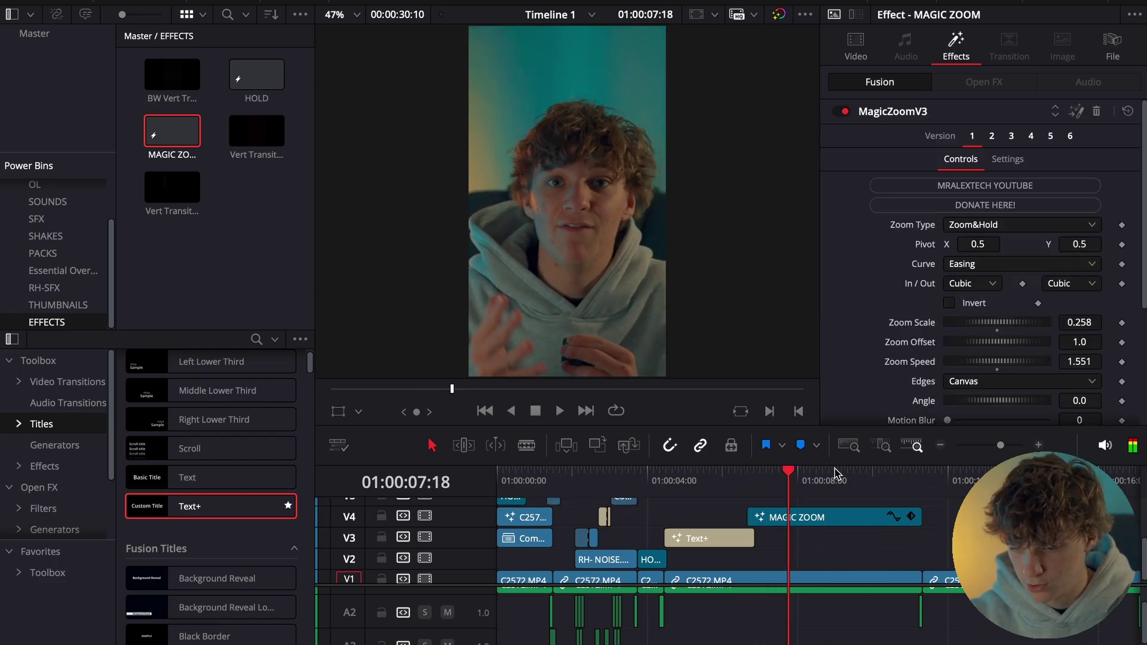
- Play on past the MAGIC ZOOM effect to about 01:00:16:19 to find where the next title belongs
{"action": "left_click", "coordinate": [941, 446]}
{"action": "key", "text": "space"}
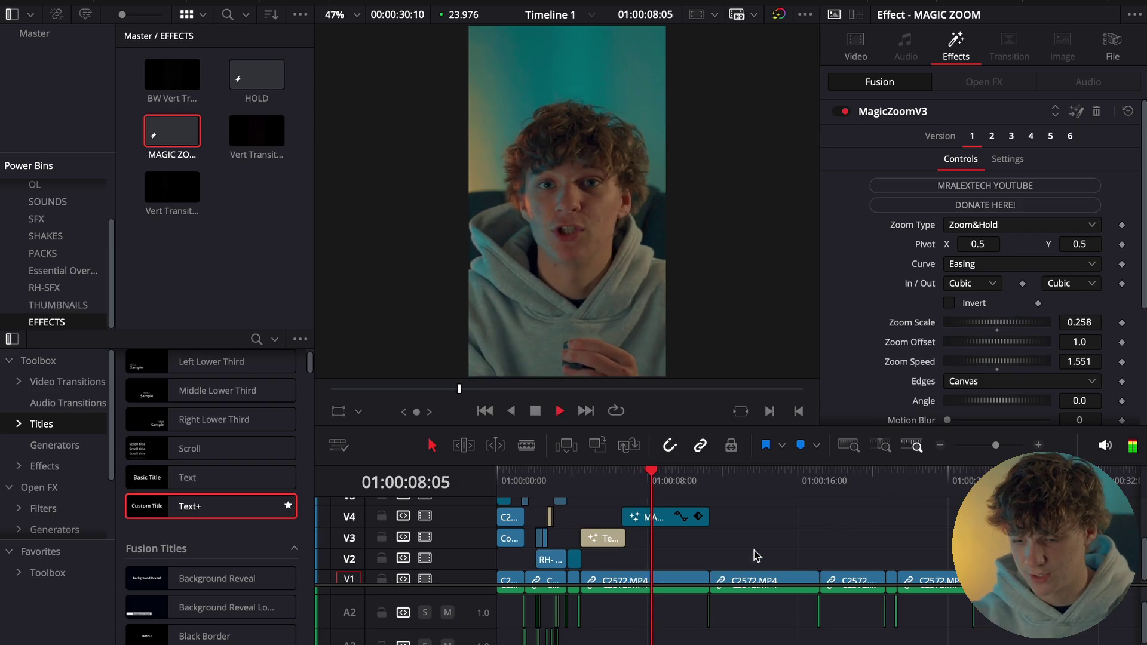
{"action": "scroll", "coordinate": [725, 554], "scroll_direction": "down", "scroll_amount": 1}
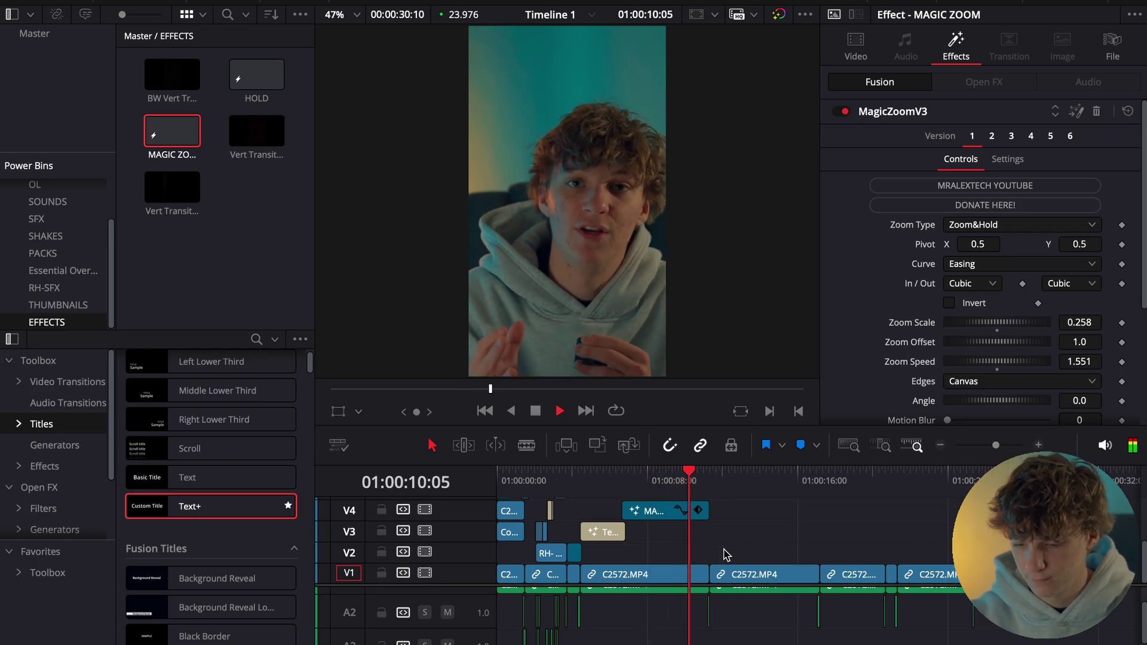
{"action": "key", "text": "space"}
{"action": "left_click", "coordinate": [689, 473]}
{"action": "key", "text": "space"}
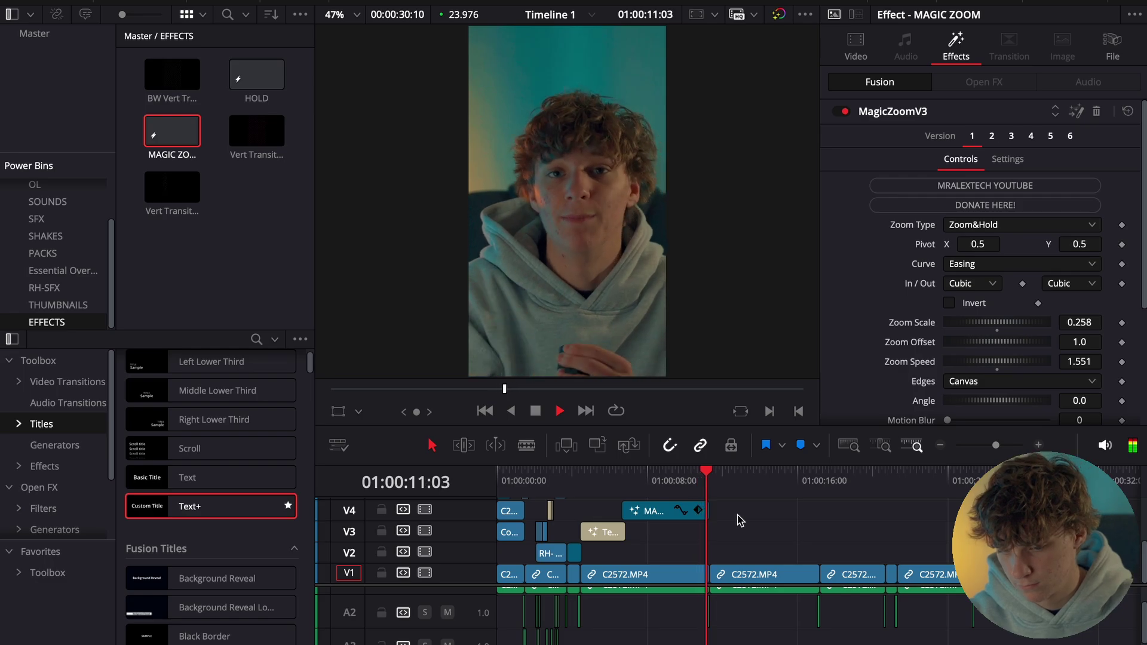
{"action": "key", "text": "space"}
{"action": "left_click", "coordinate": [650, 481]}
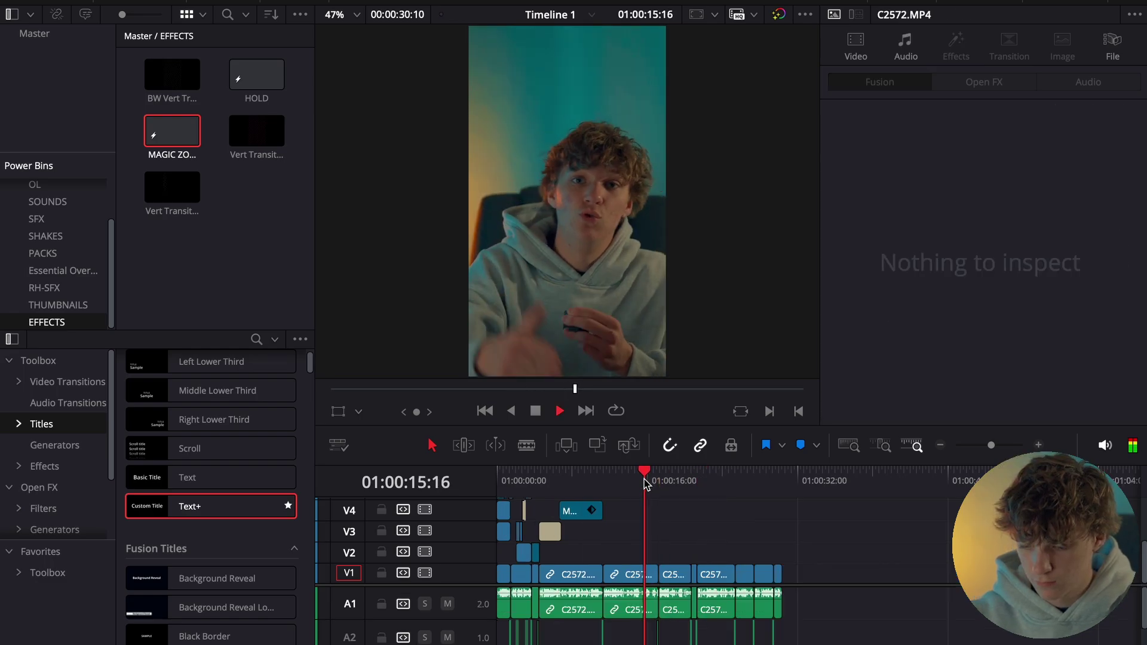
{"action": "key", "text": "space"}
- Copy the "NOV. 24th" title onto V2 at 01:00:16:19, shift it slightly earlier, and play it
{"action": "left_click", "coordinate": [549, 532]}
{"action": "left_click_drag", "start_coordinate": [549, 532], "coordinate": [665, 553]}
{"action": "left_click", "coordinate": [1040, 445]}
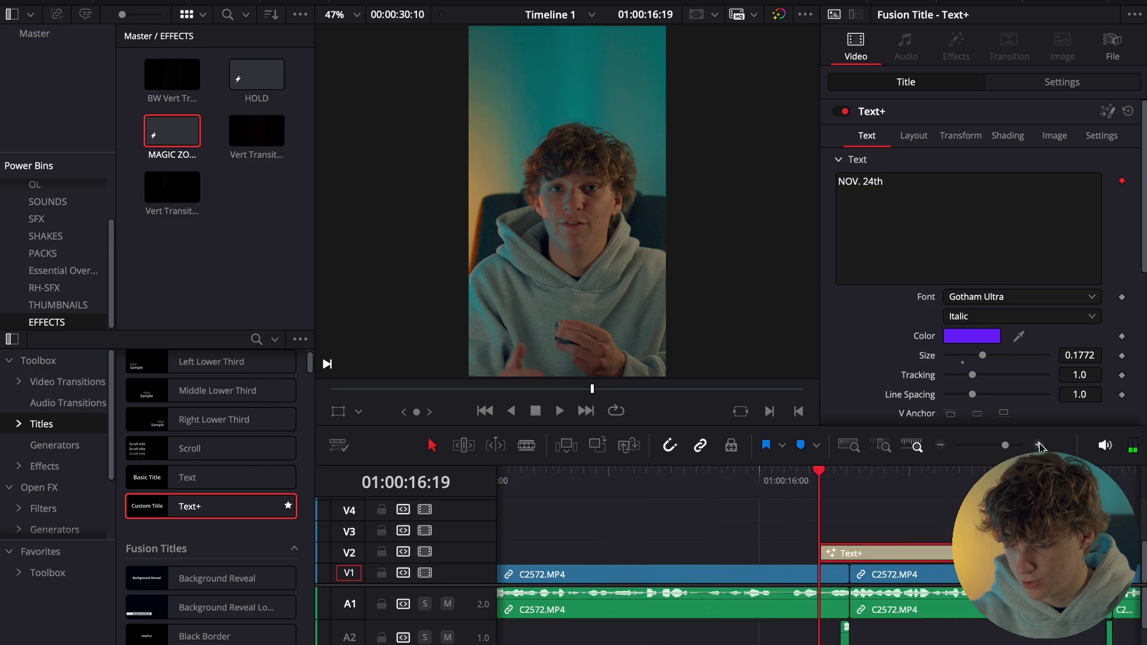
{"action": "left_click_drag", "start_coordinate": [852, 557], "coordinate": [845, 557]}
{"action": "key", "text": "space"}
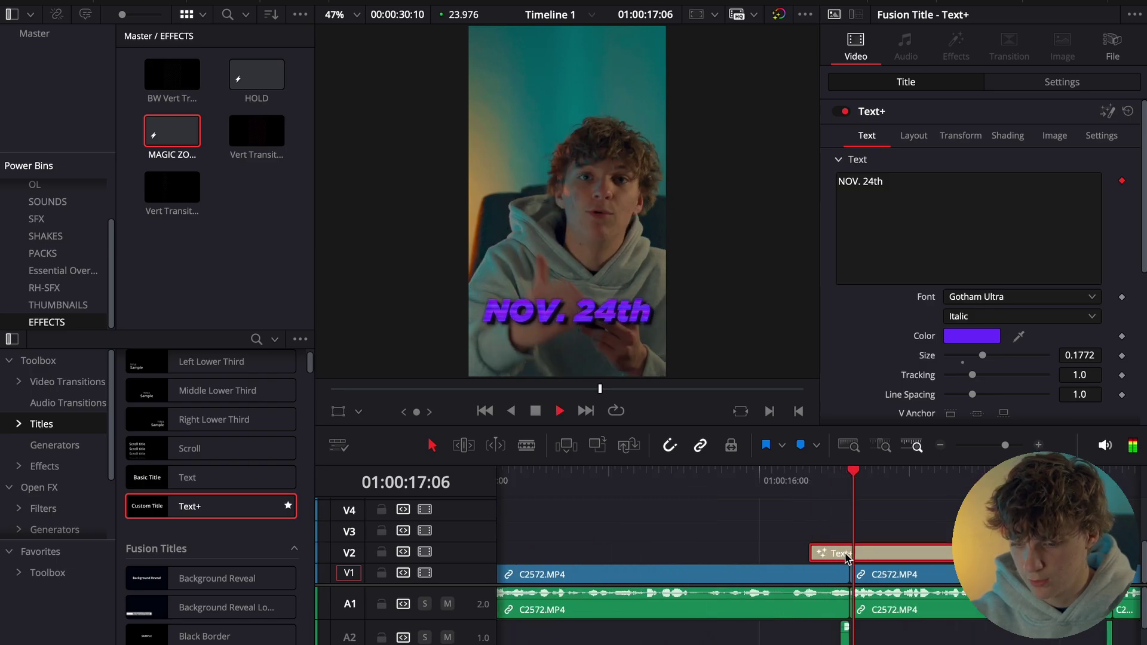
- Change the copied title's text to "FREE" in quotation marks, move its start to 01:00:16:12, and play it
{"action": "key", "text": "space"}
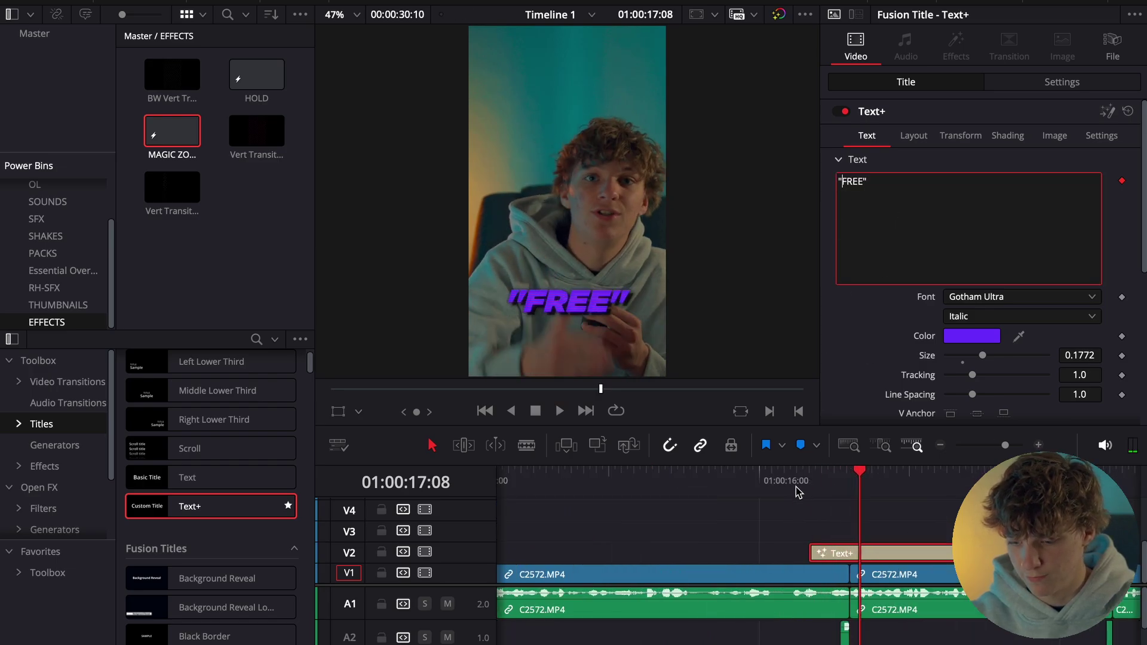
{"action": "left_click", "coordinate": [796, 487]}
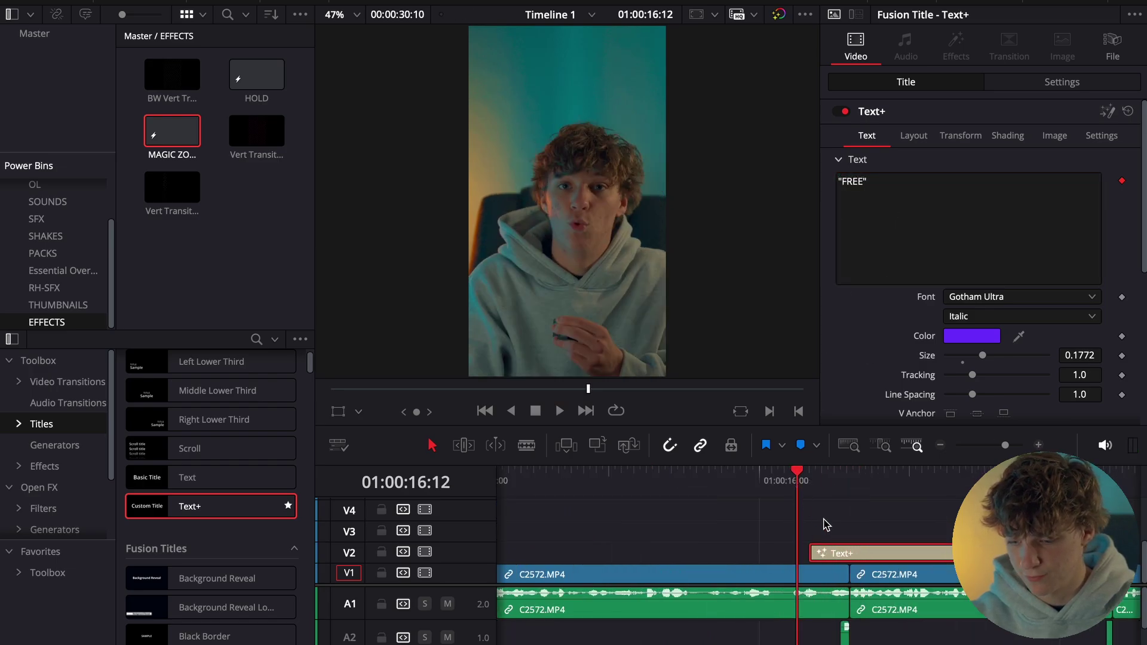
{"action": "left_click_drag", "start_coordinate": [839, 554], "coordinate": [835, 555]}
{"action": "key", "text": "space"}
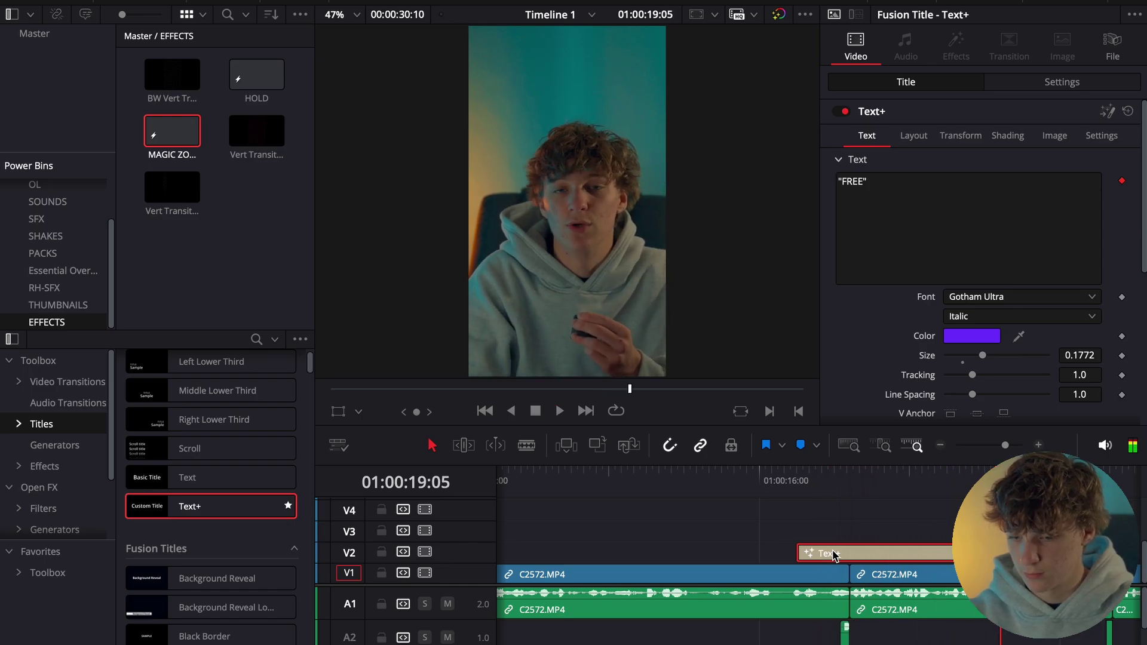
- Copy the MAGIC ZOOM effect onto V3 at about 01:00:18:16, just after the "FREE" title, and play the following section
{"action": "left_click", "coordinate": [941, 446]}
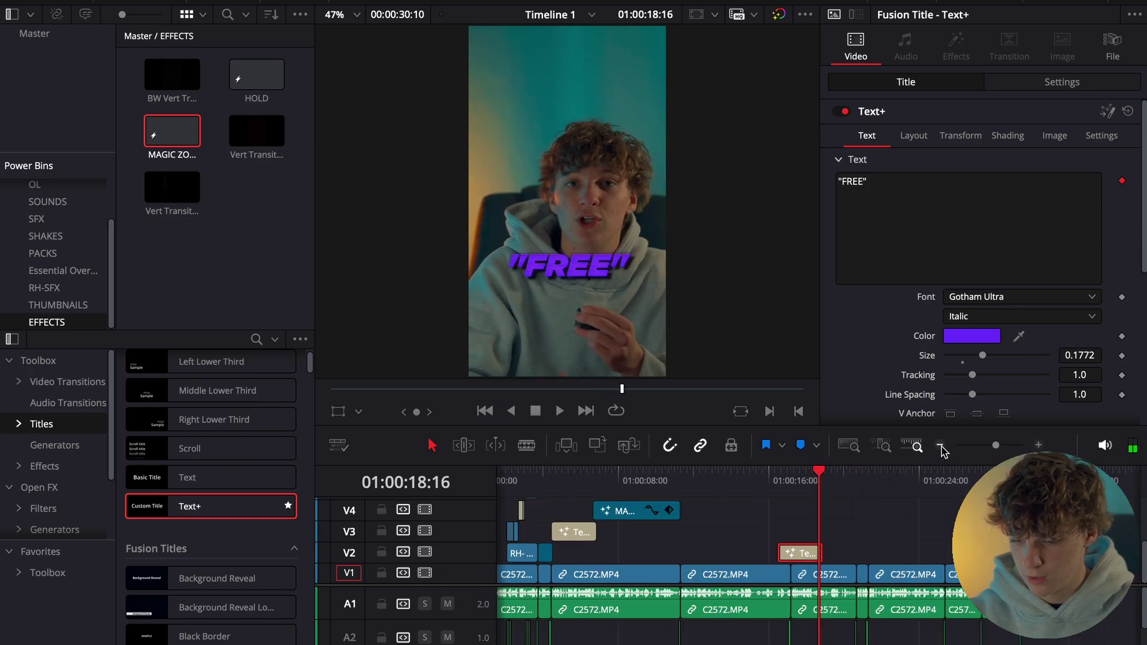
{"action": "left_click_drag", "start_coordinate": [628, 517], "coordinate": [850, 535]}
{"action": "key", "text": "space"}
{"action": "key", "text": "super+equal"}
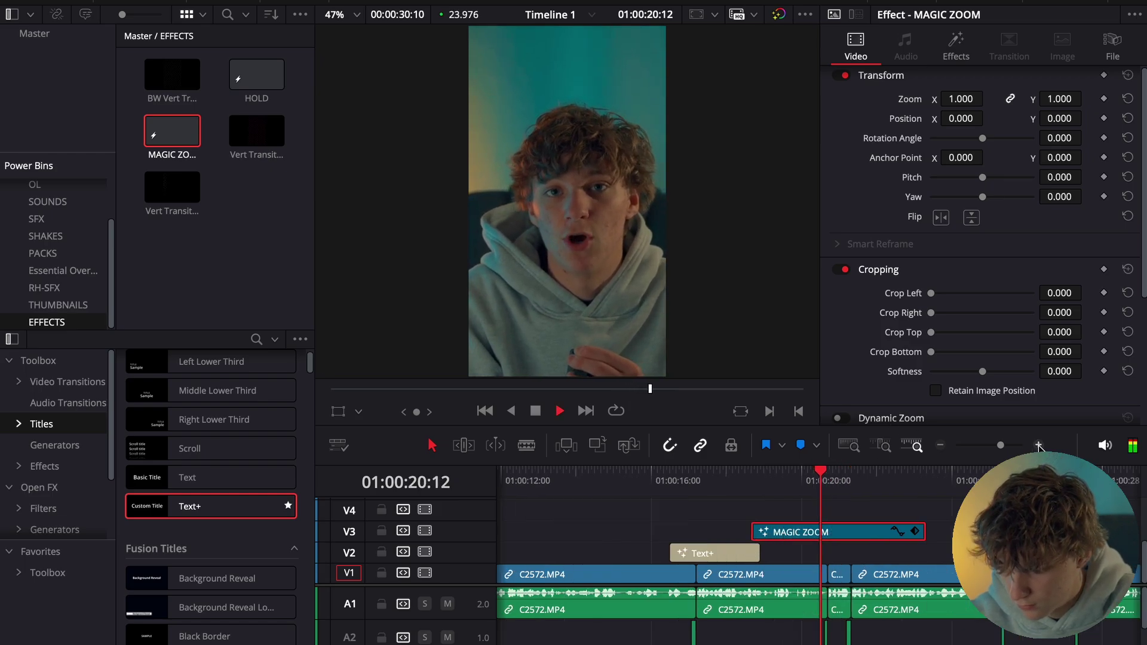
{"action": "scroll", "coordinate": [878, 534], "scroll_direction": "down", "scroll_amount": 2}
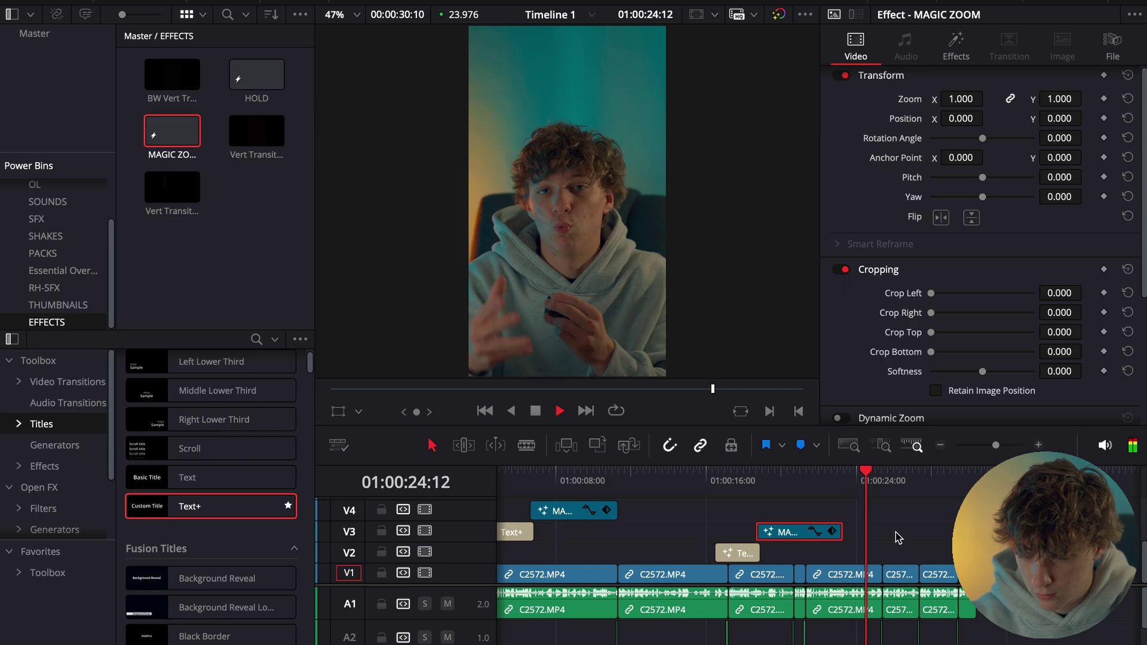
{"action": "left_click", "coordinate": [946, 550]}
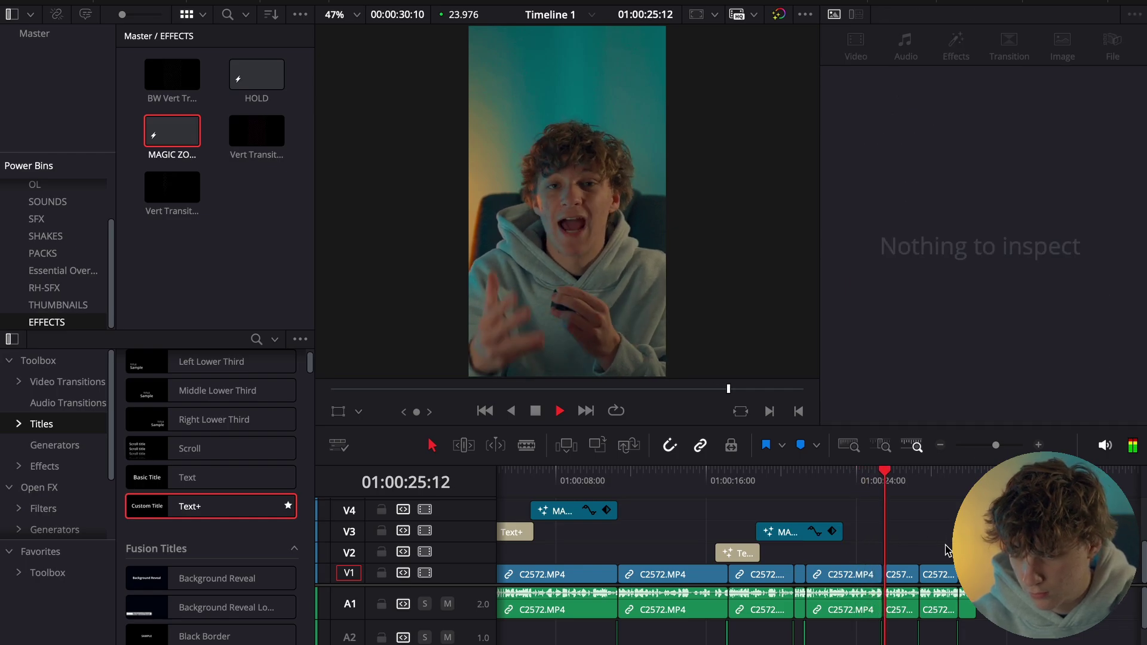
- Split off a short section of the V1 clip at about 01:00:27:07, set its Zoom to 2.050 and Position X to 32.000, and play it
{"action": "left_click", "coordinate": [936, 575]}
{"action": "key", "text": "space"}
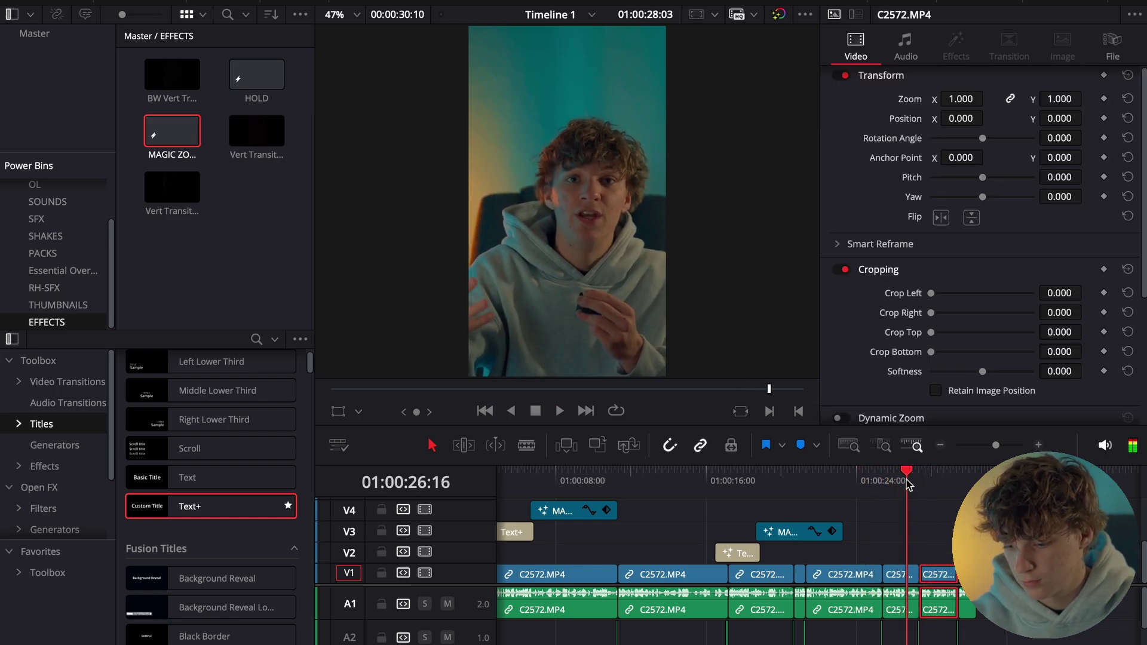
{"action": "key", "text": "space"}
{"action": "key", "text": "ctrl+b"}
{"action": "left_click", "coordinate": [919, 487]}
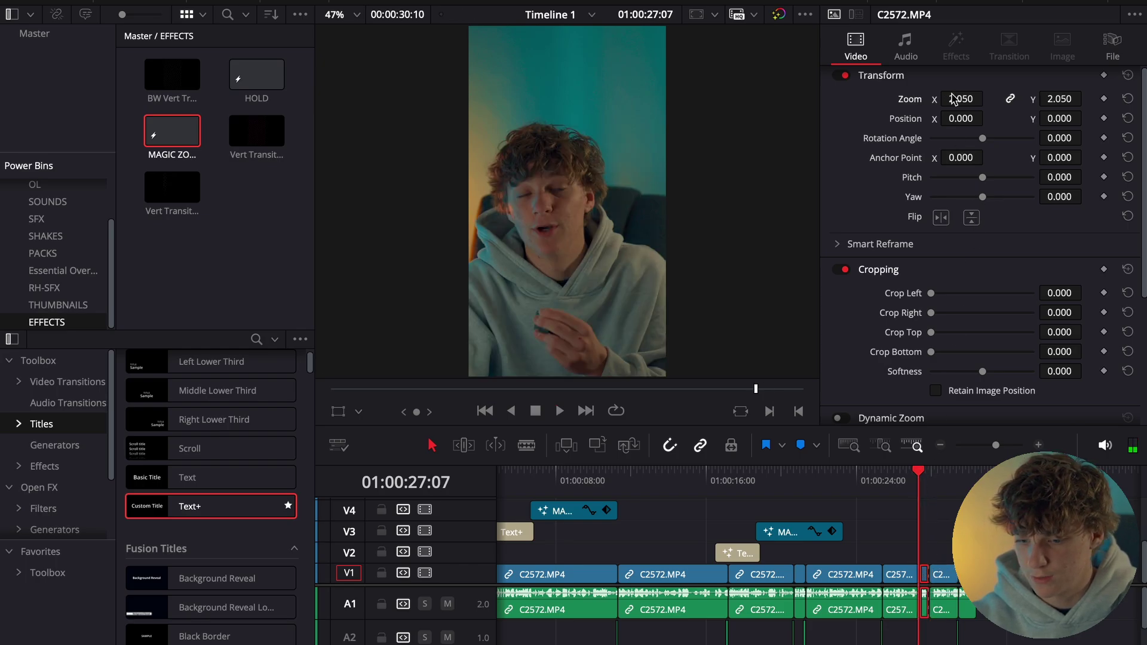
{"action": "key", "text": "space"}
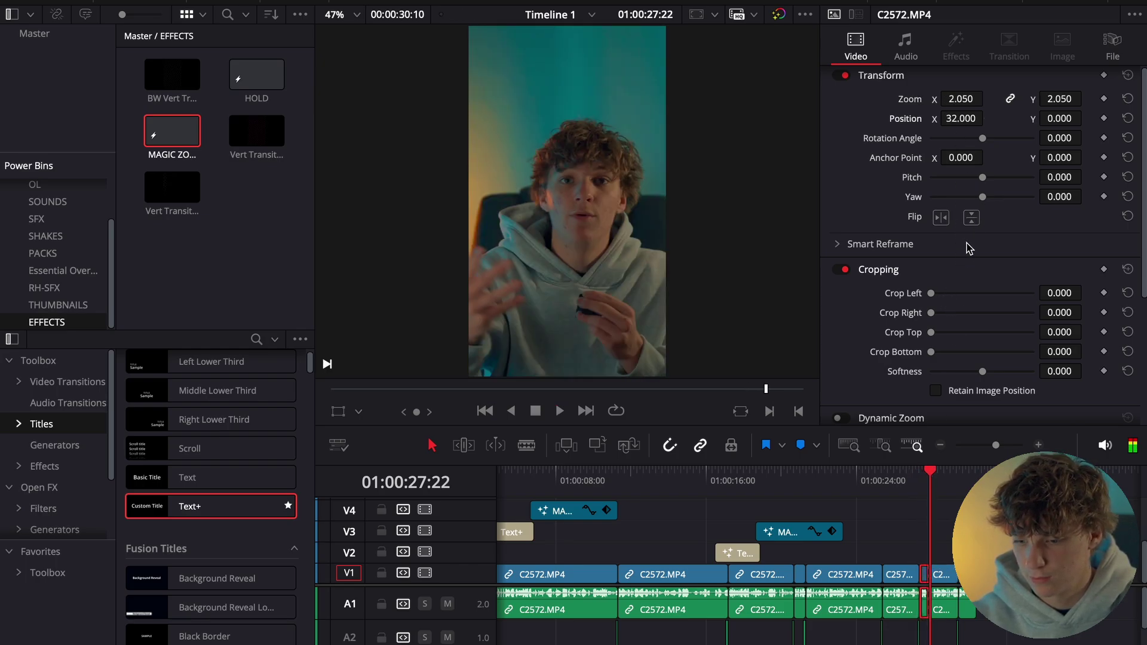
- Set the short clip's Zoom to 1.620 and Position X to -88.000, and play through to the ending
{"action": "left_click", "coordinate": [920, 468]}
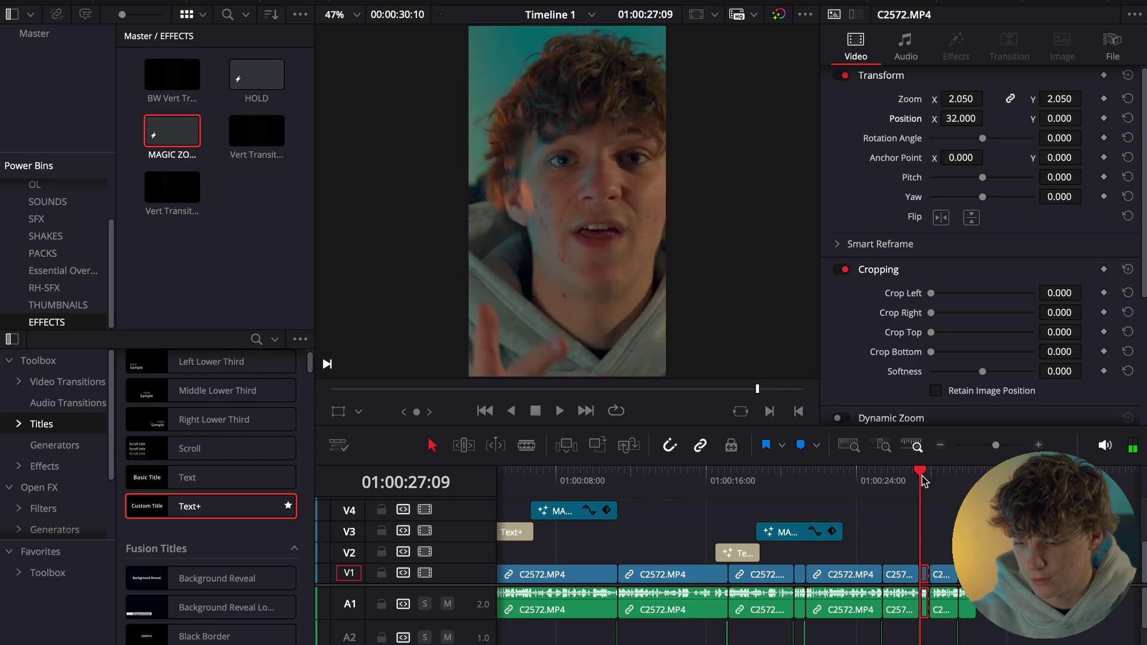
{"action": "mouse_move", "coordinate": [964, 122]}
{"action": "left_mouse_down"}
{"action": "mouse_move", "coordinate": [924, 122]}
{"action": "mouse_move", "coordinate": [968, 107]}
{"action": "mouse_move", "coordinate": [962, 119]}
{"action": "left_mouse_up"}
{"action": "key", "text": "space"}
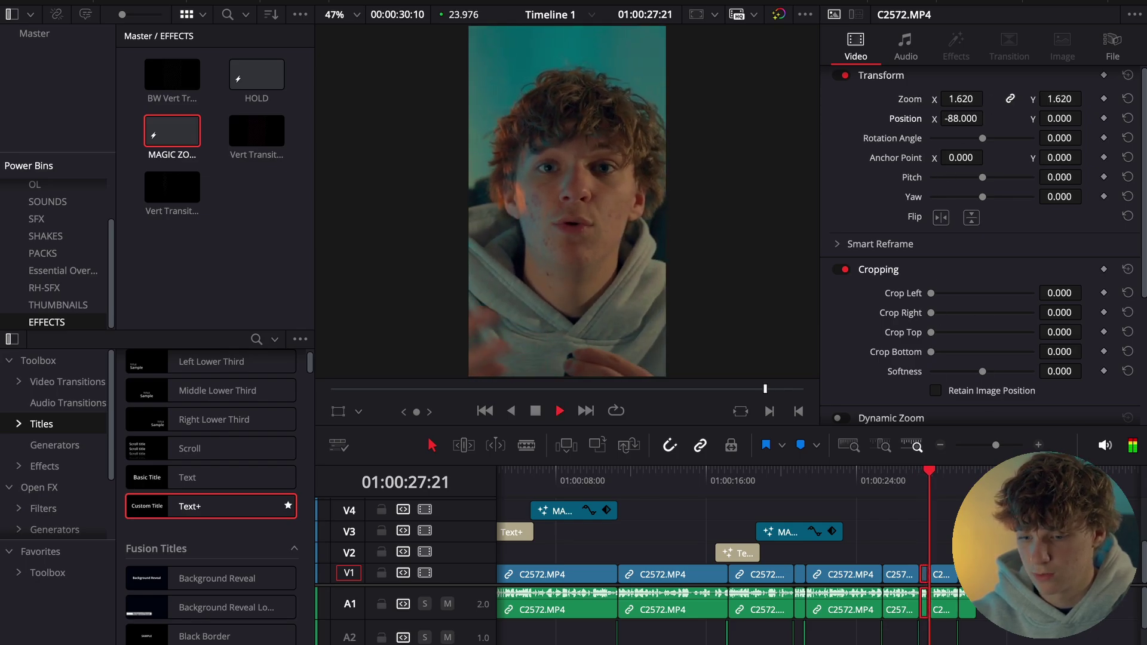
{"action": "left_click", "coordinate": [968, 507]}
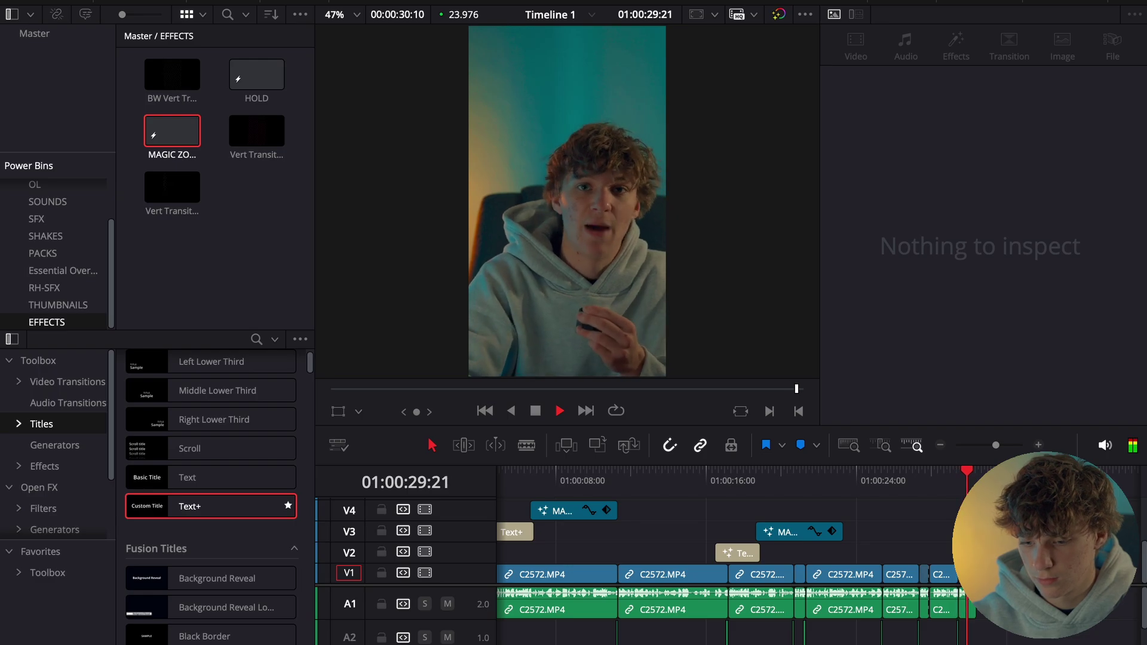
- Place a new Text+ title on V2 at the start of the last clip, at about 01:00:29:09
{"action": "left_click", "coordinate": [960, 493]}
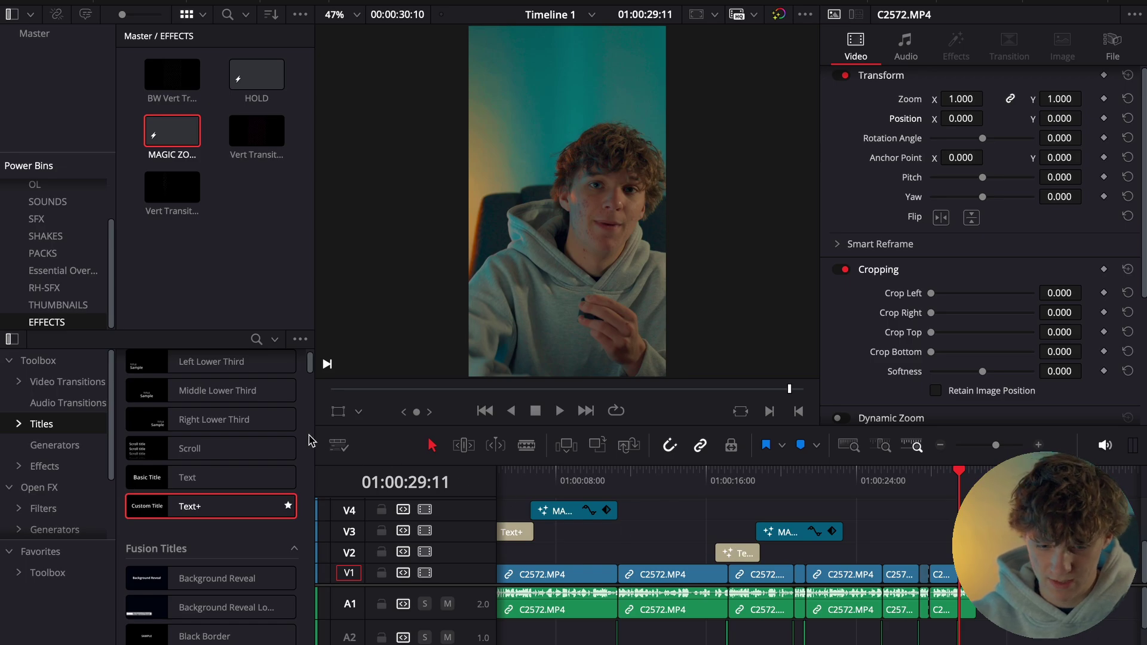
{"action": "left_click_drag", "start_coordinate": [205, 508], "coordinate": [941, 553]}
{"action": "left_click", "coordinate": [928, 490]}
{"action": "key", "text": "space"}
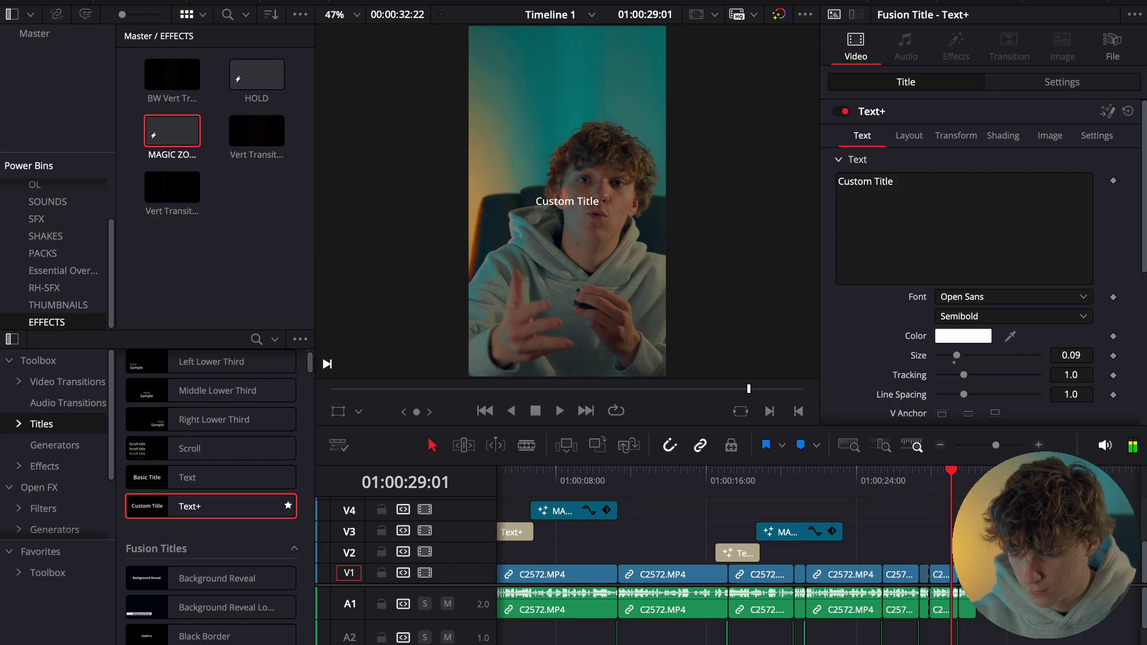
{"action": "left_click_drag", "start_coordinate": [1051, 552], "coordinate": [975, 553]}
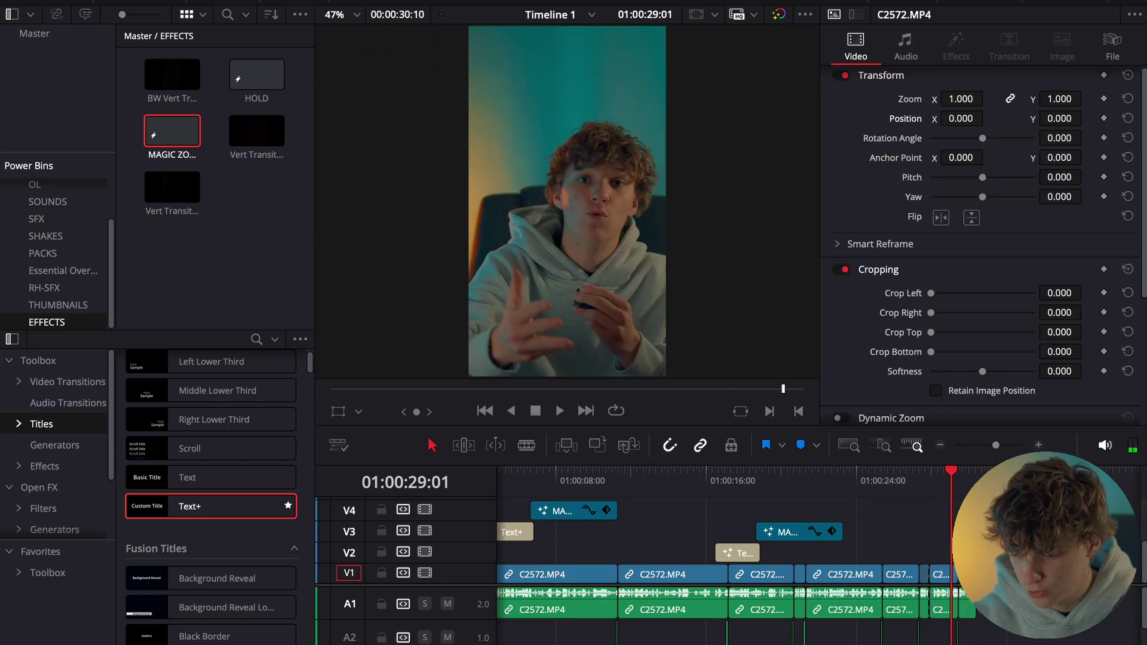
- Split the new Text+ title at the end of the last clip and delete the part that overhangs
{"action": "left_click", "coordinate": [1039, 445]}
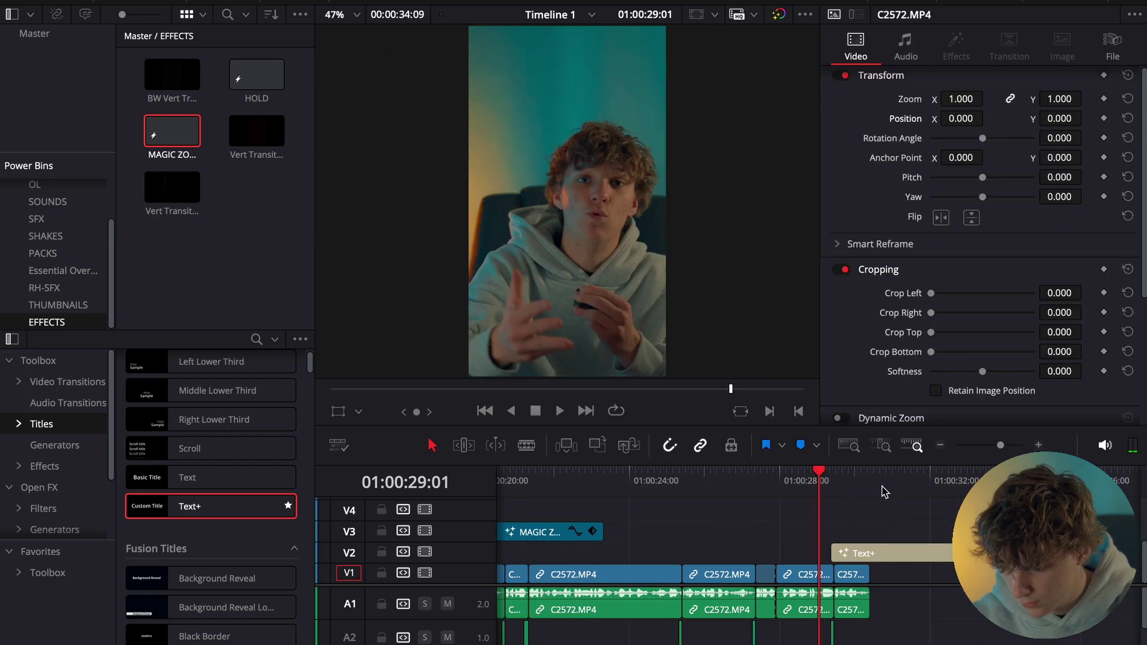
{"action": "left_click", "coordinate": [906, 546]}
{"action": "key", "text": "super+b"}
{"action": "left_click", "coordinate": [903, 546]}
{"action": "key", "text": "BackSpace"}
- Set the new title's text to COMMENT "FREE" on two lines in Gotham Ultra Italic
{"action": "left_click", "coordinate": [847, 478]}
{"action": "left_click", "coordinate": [851, 577]}
{"action": "left_click", "coordinate": [851, 554]}
{"action": "triple_click", "coordinate": [942, 187]}
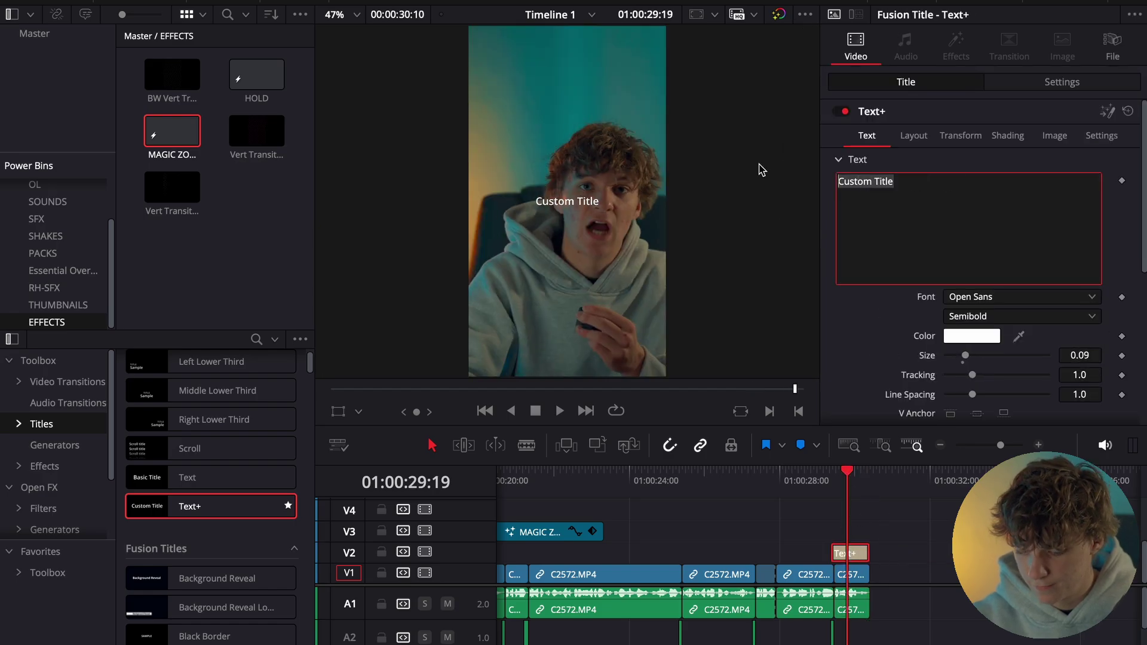
{"action": "type", "text": "COMMENT \"FREE\""}
{"action": "left_click", "coordinate": [980, 297]}
{"action": "key", "text": "o"}
{"action": "key", "text": "Return"}
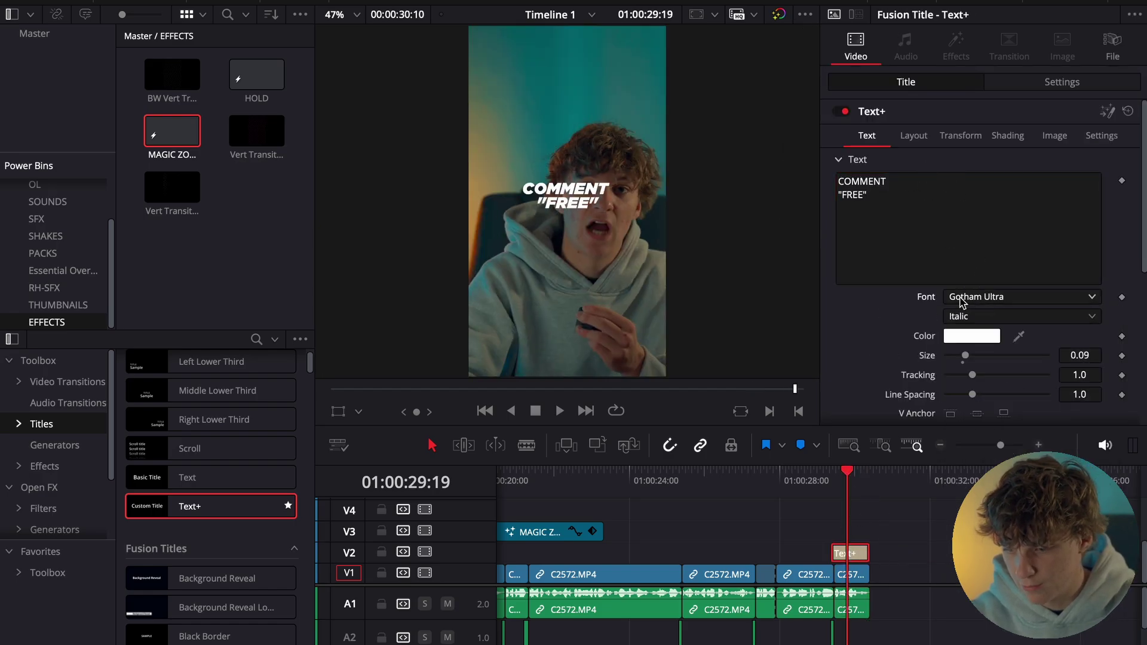
- Enlarge the COMMENT "FREE" title, set its Center Y to 0.253, and play the ending from 01:00:28:09
{"action": "left_click_drag", "start_coordinate": [966, 357], "coordinate": [982, 357]}
{"action": "left_click", "coordinate": [914, 136]}
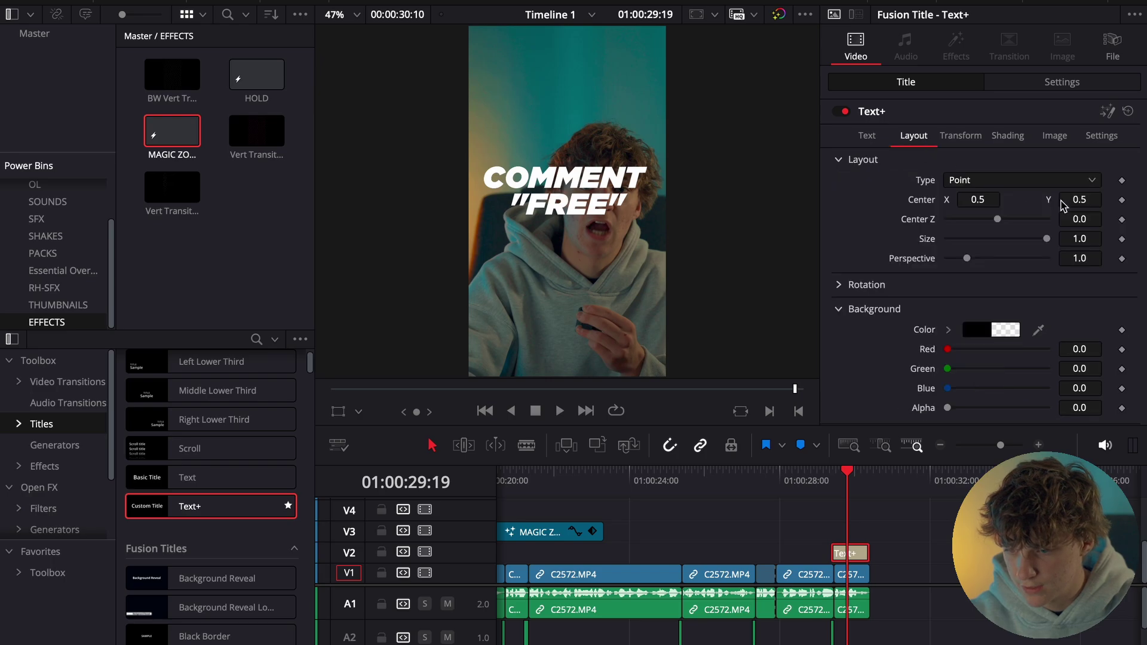
{"action": "left_click_drag", "start_coordinate": [1084, 199], "coordinate": [1054, 199]}
{"action": "left_click", "coordinate": [794, 478]}
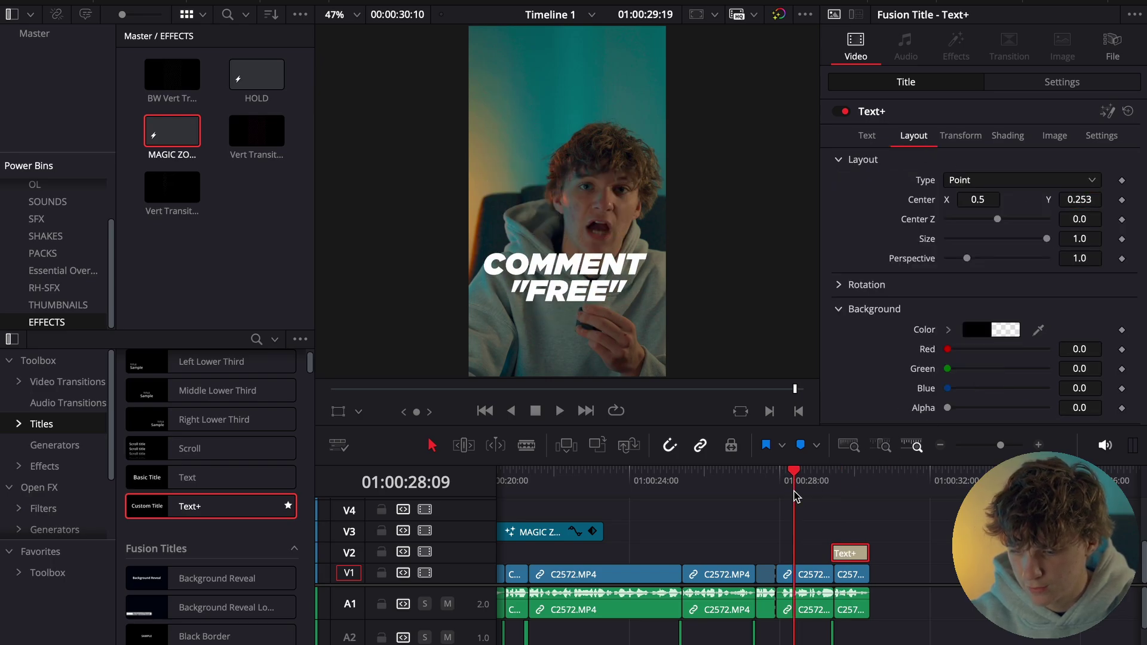
{"action": "left_click", "coordinate": [906, 537]}
{"action": "key", "text": "space"}
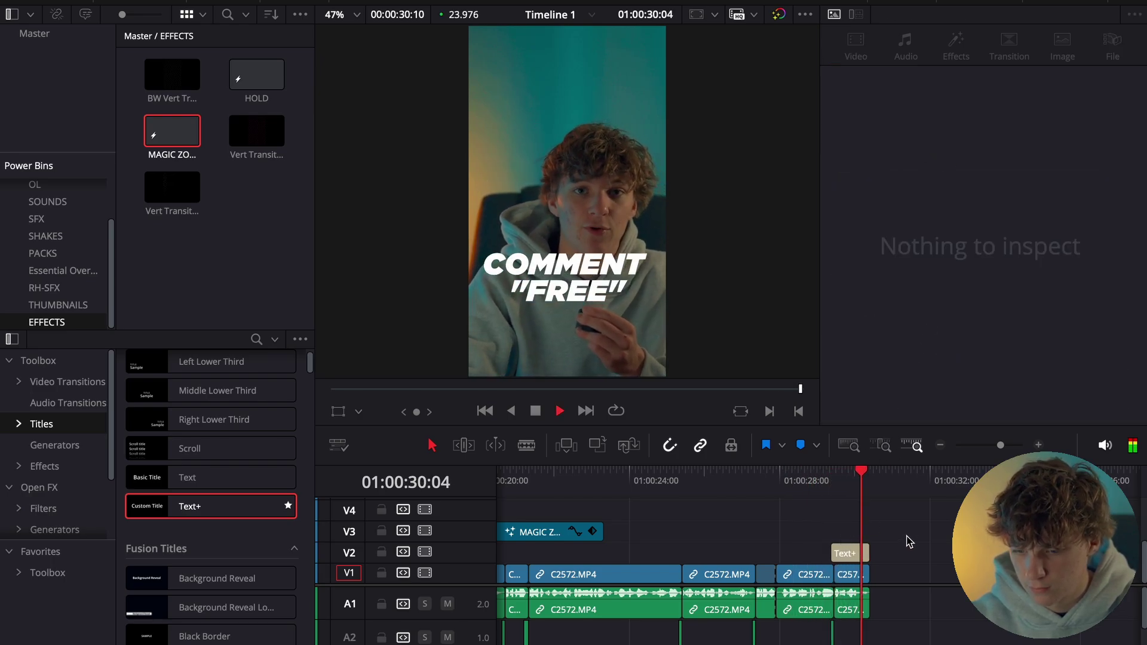
{"action": "key", "text": "space"}
- Set the last V1 clip's Zoom to 1.410 and Position X to -165.000, and play the ending
{"action": "left_click", "coordinate": [831, 482]}
{"action": "left_click", "coordinate": [851, 574]}
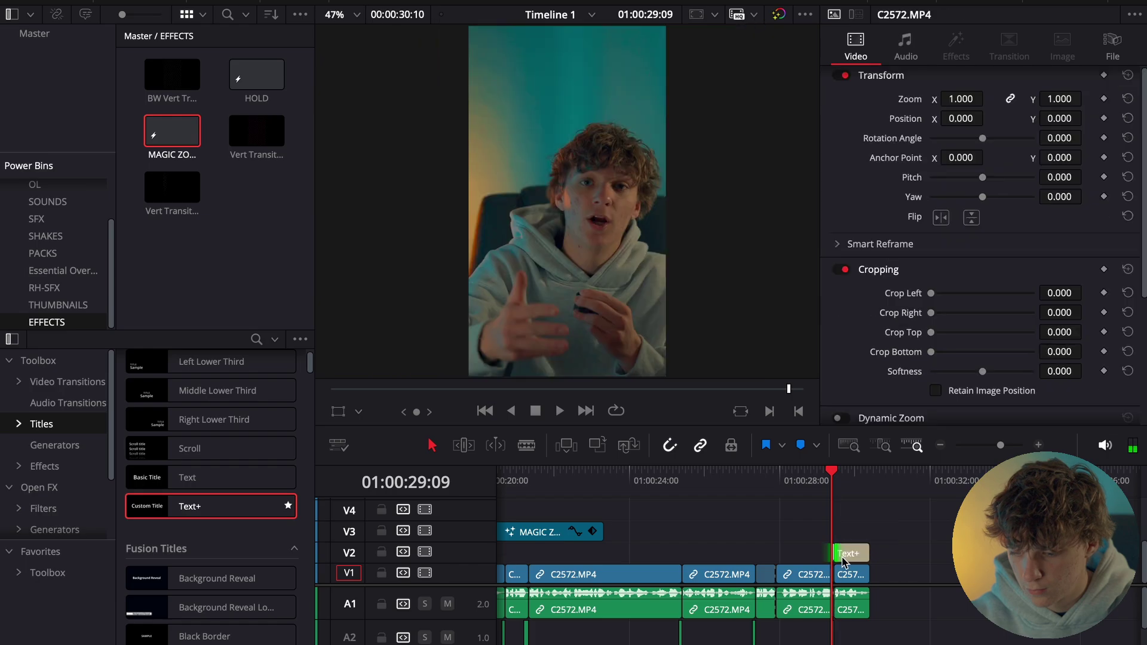
{"action": "left_click_drag", "start_coordinate": [960, 91], "coordinate": [919, 118]}
{"action": "key", "text": "space"}
{"action": "key", "text": "space"}
{"action": "key", "text": "space"}
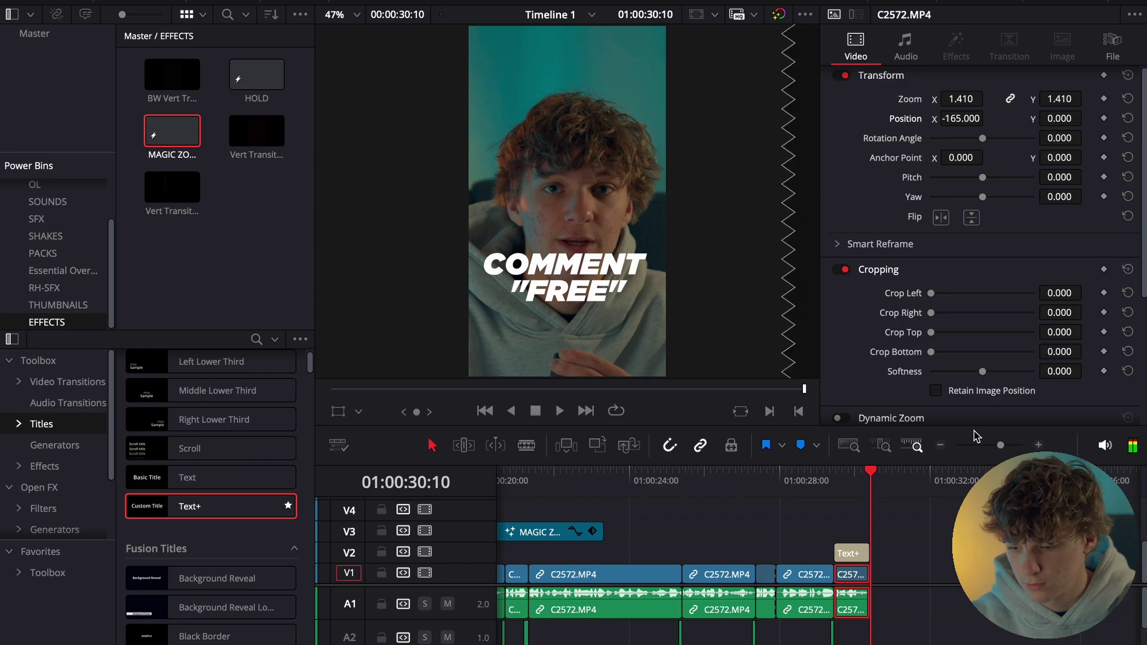
- Go back to the start of the timeline to review the opening, and move the playhead to 01:00:08:14 over the first MAGIC ZOOM effect
{"action": "left_click", "coordinate": [940, 445]}
{"action": "left_click", "coordinate": [940, 445]}
{"action": "left_click", "coordinate": [684, 529]}
{"action": "left_click_drag", "start_coordinate": [642, 486], "coordinate": [478, 512]}
{"action": "left_click", "coordinate": [541, 510]}
{"action": "left_click", "coordinate": [1039, 446]}
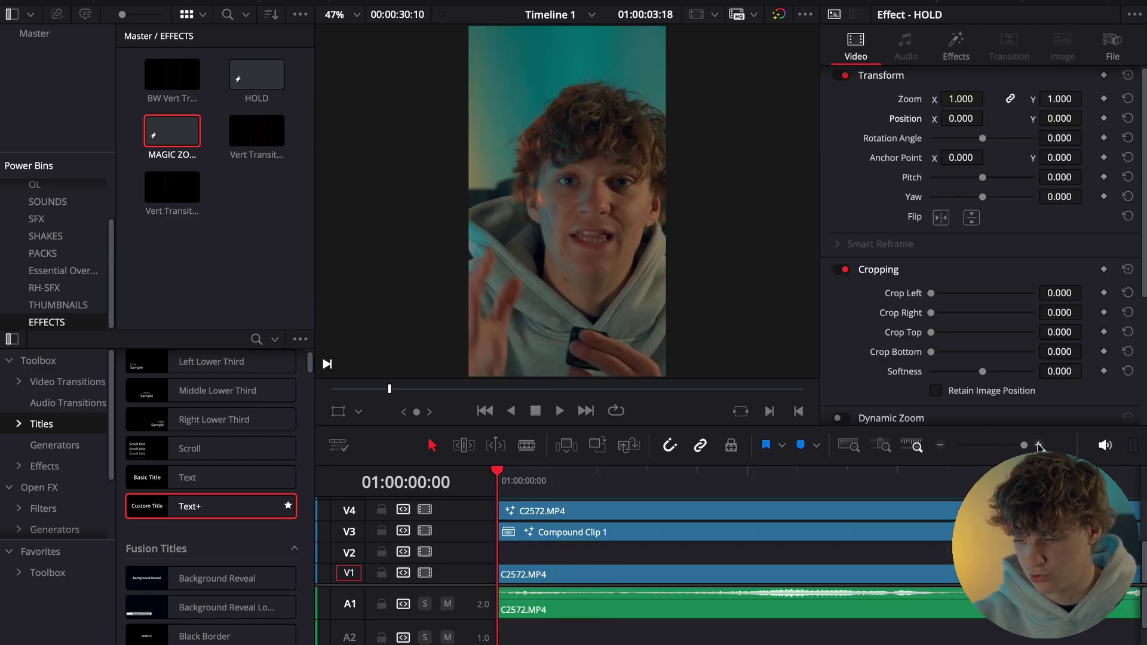
{"action": "left_click", "coordinate": [914, 446]}
{"action": "left_click", "coordinate": [598, 497]}
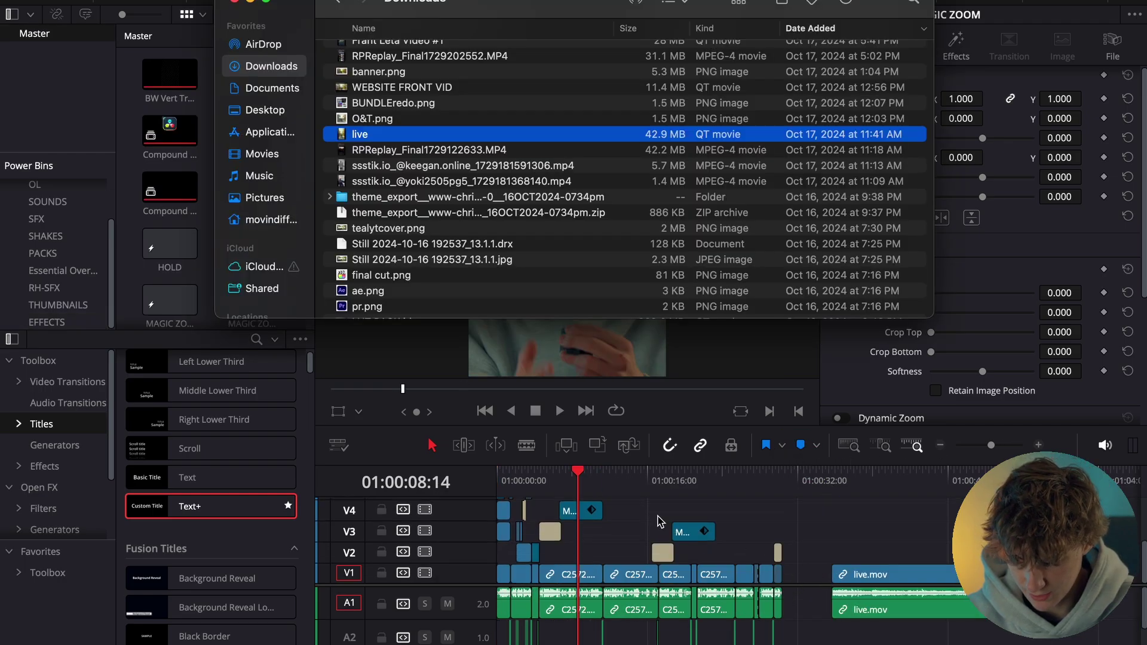
- Add a marker at 01:00:08:14, and unlink the live.mov clip on the timeline and delete its audio
{"action": "left_click", "coordinate": [577, 485]}
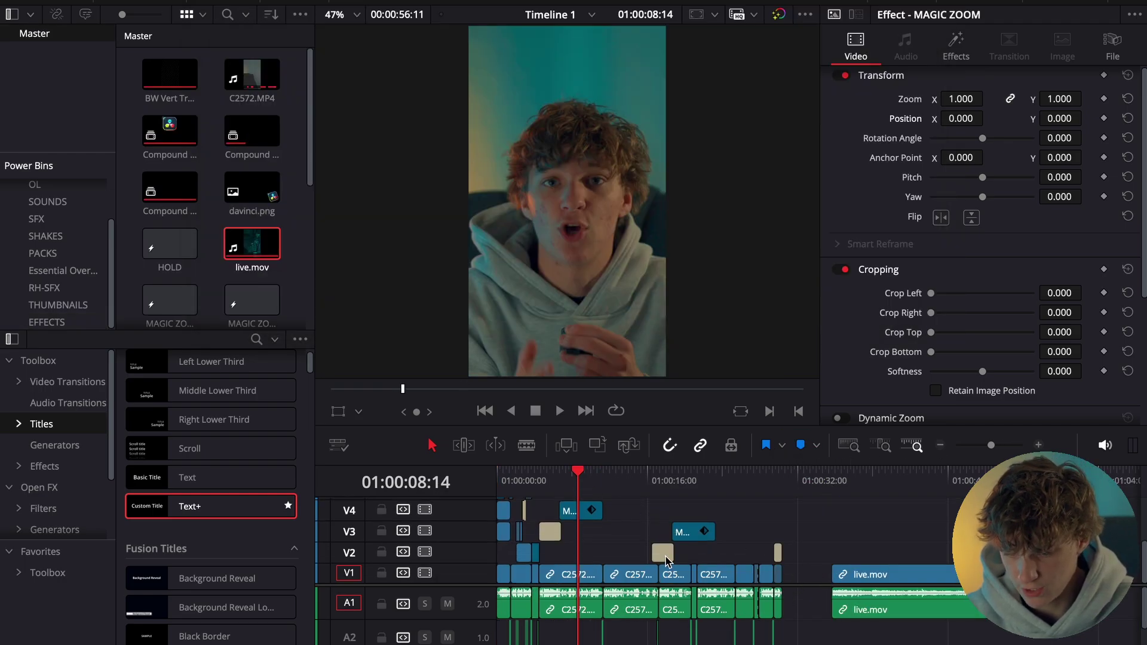
{"action": "key", "text": "m"}
{"action": "left_click", "coordinate": [857, 575]}
{"action": "right_click", "coordinate": [871, 575]}
{"action": "left_click", "coordinate": [893, 579]}
{"action": "left_click", "coordinate": [893, 552]}
{"action": "left_click", "coordinate": [893, 605]}
{"action": "key", "text": "BackSpace"}
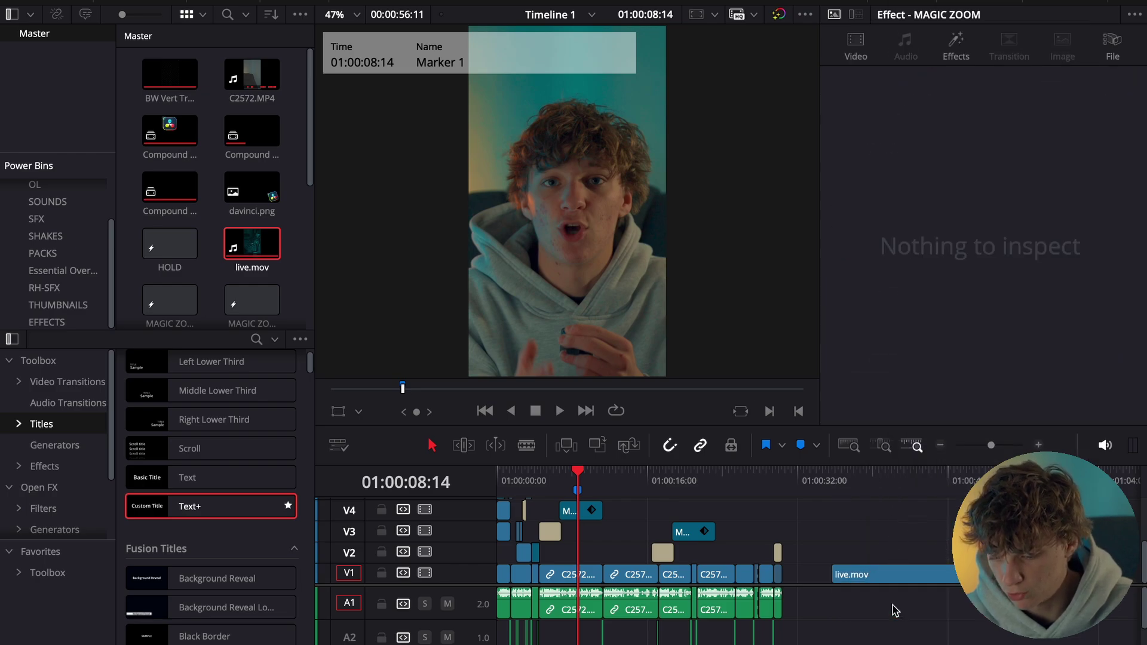
- Place the live.mov video on V5 starting at the 01:00:08:14 marker and trim its end to the end of the first MAGIC ZOOM effect
{"action": "left_click_drag", "start_coordinate": [870, 575], "coordinate": [615, 534]}
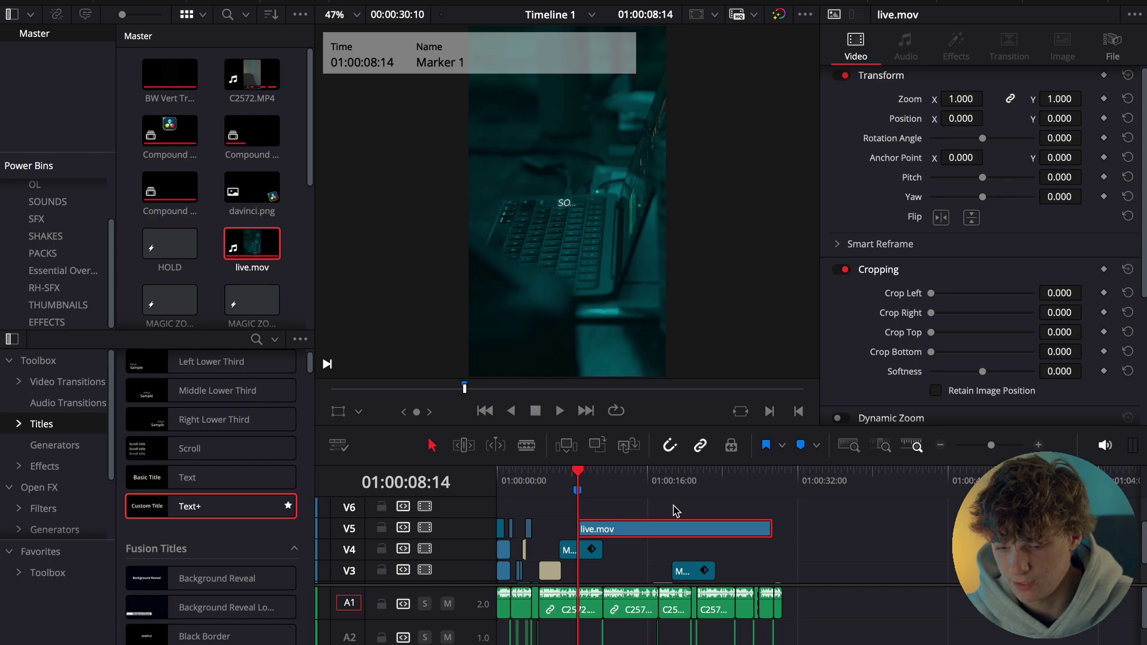
{"action": "left_click", "coordinate": [1038, 446]}
{"action": "left_click", "coordinate": [1038, 445]}
{"action": "left_click", "coordinate": [796, 480]}
{"action": "key", "text": "space"}
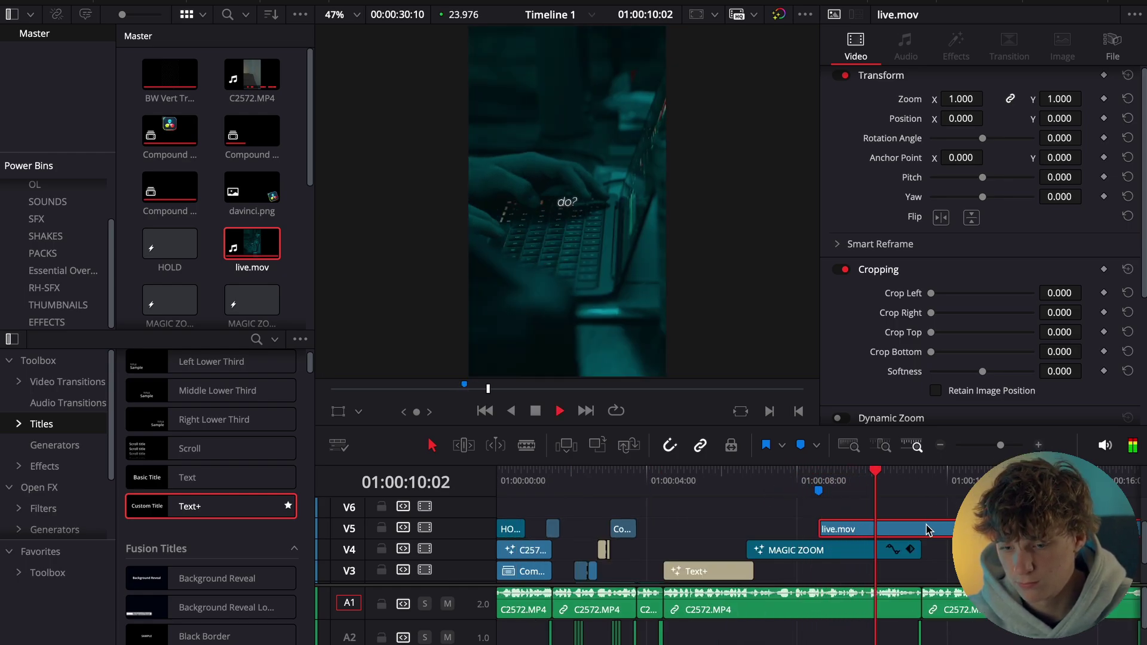
{"action": "key", "text": "space"}
{"action": "left_click", "coordinate": [919, 484]}
{"action": "left_click", "coordinate": [937, 529]}
{"action": "key", "text": "BackSpace"}
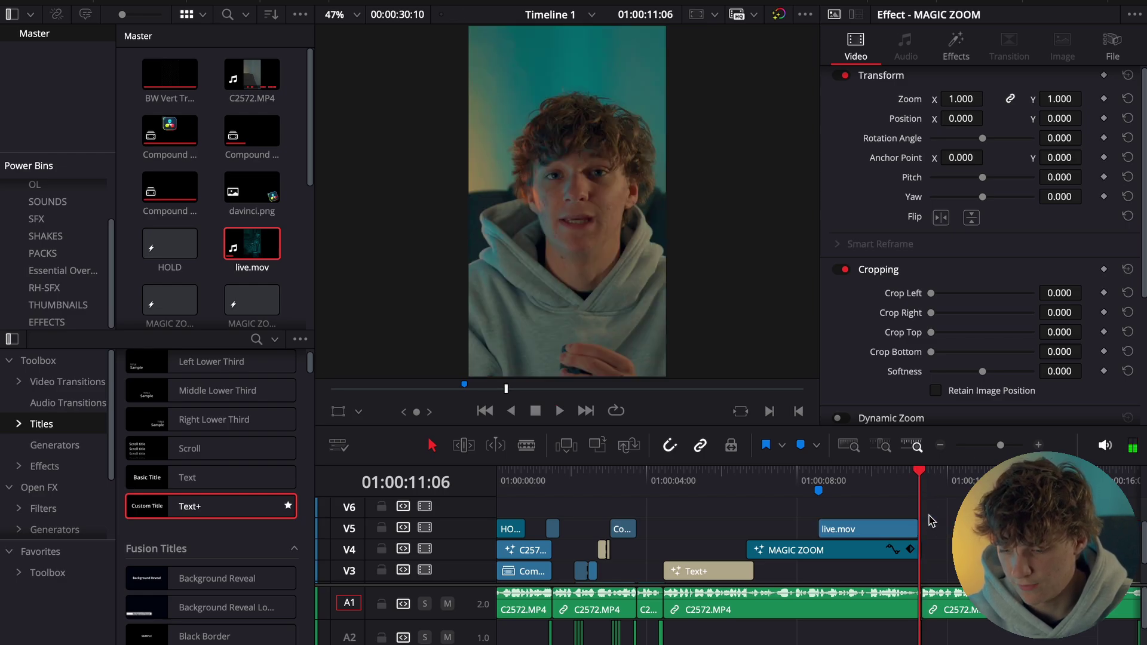
{"action": "key", "text": "space"}
{"action": "key", "text": "space"}
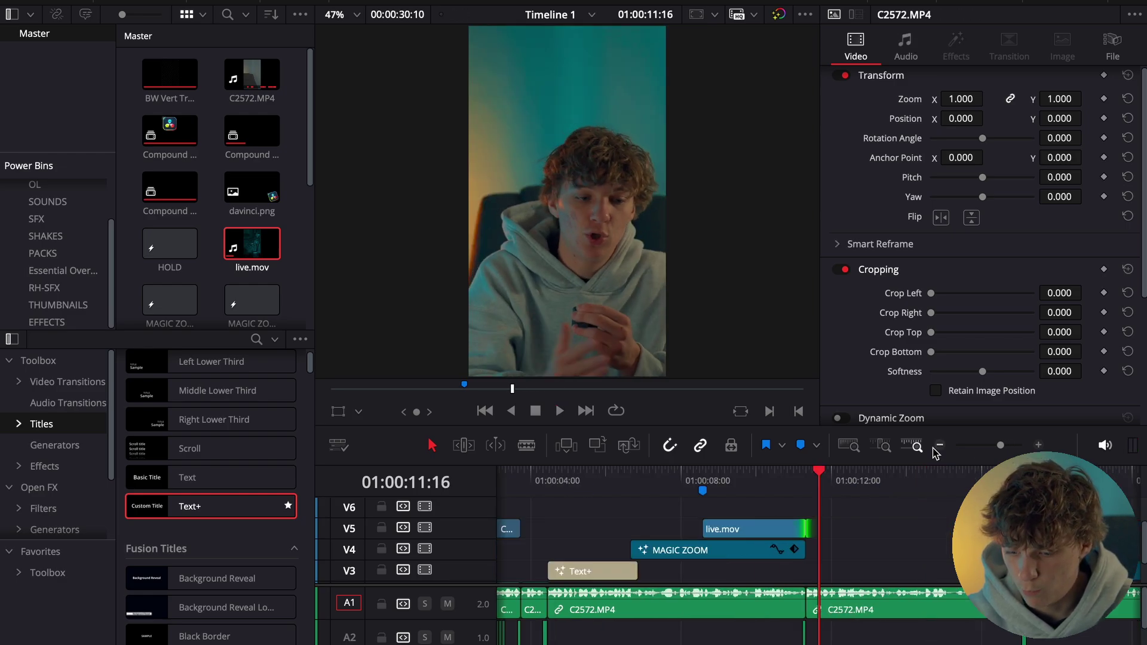
- Open the live.mov overlay in Fusion from 01:00:08:14 and merge a solid black Background over its MediaIn1 node
{"action": "left_click_drag", "start_coordinate": [747, 491], "coordinate": [703, 492]}
{"action": "left_click", "coordinate": [739, 531]}
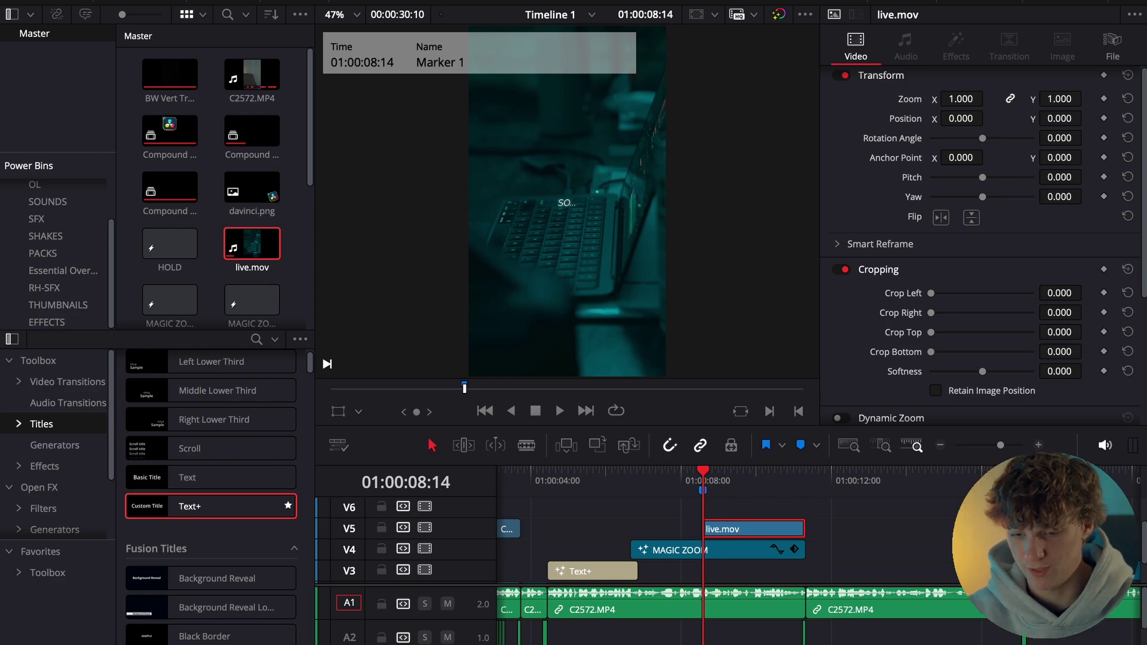
{"action": "key", "text": "shift+5"}
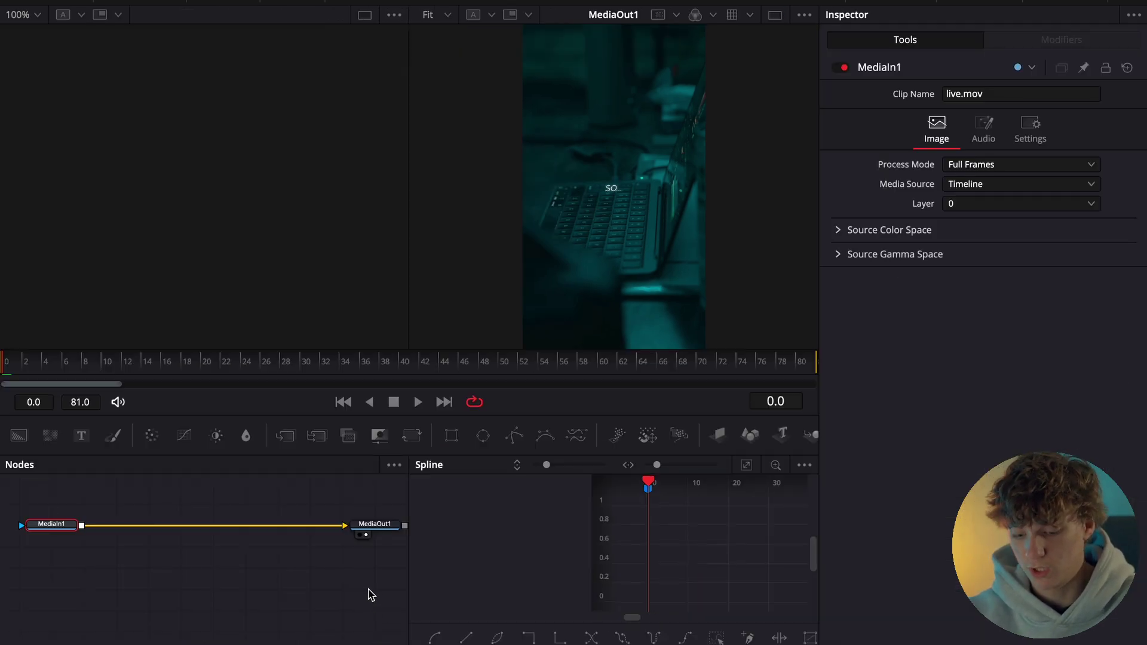
{"action": "left_click", "coordinate": [20, 439]}
{"action": "left_click_drag", "start_coordinate": [50, 544], "coordinate": [174, 523]}
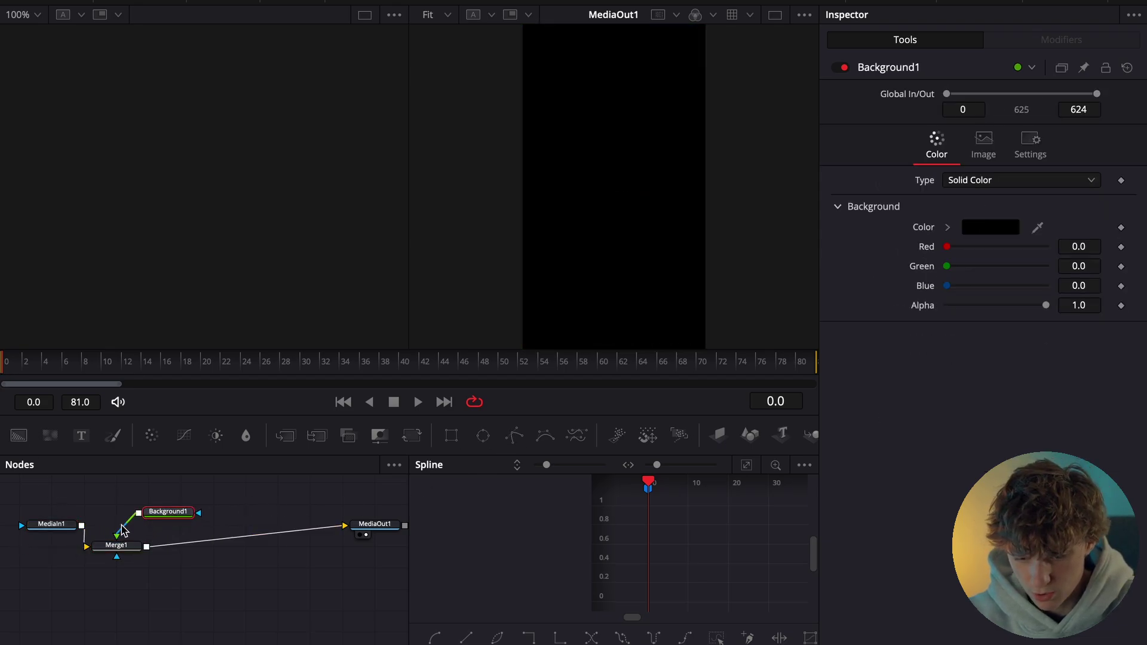
- Mask the Background with an inverted, centred rectangle about 0.997 wide and 0.563 high, with a Corner Radius of 0.386
{"action": "left_click", "coordinate": [451, 436]}
{"action": "left_click_drag", "start_coordinate": [569, 108], "coordinate": [525, 98]}
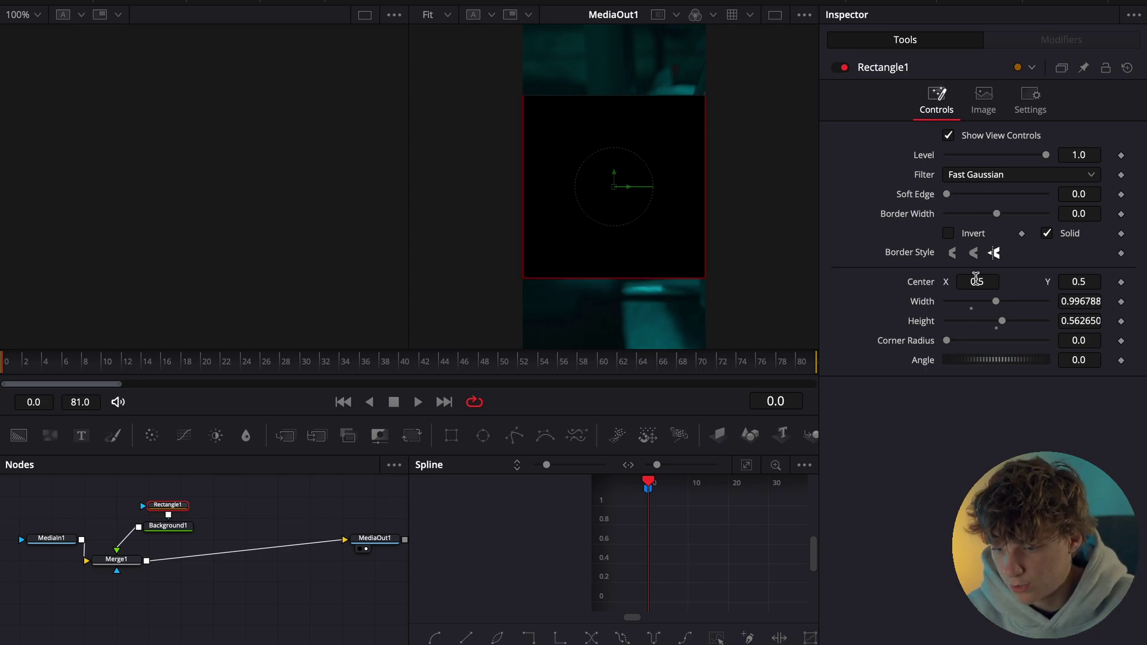
{"action": "left_click_drag", "start_coordinate": [952, 344], "coordinate": [985, 343]}
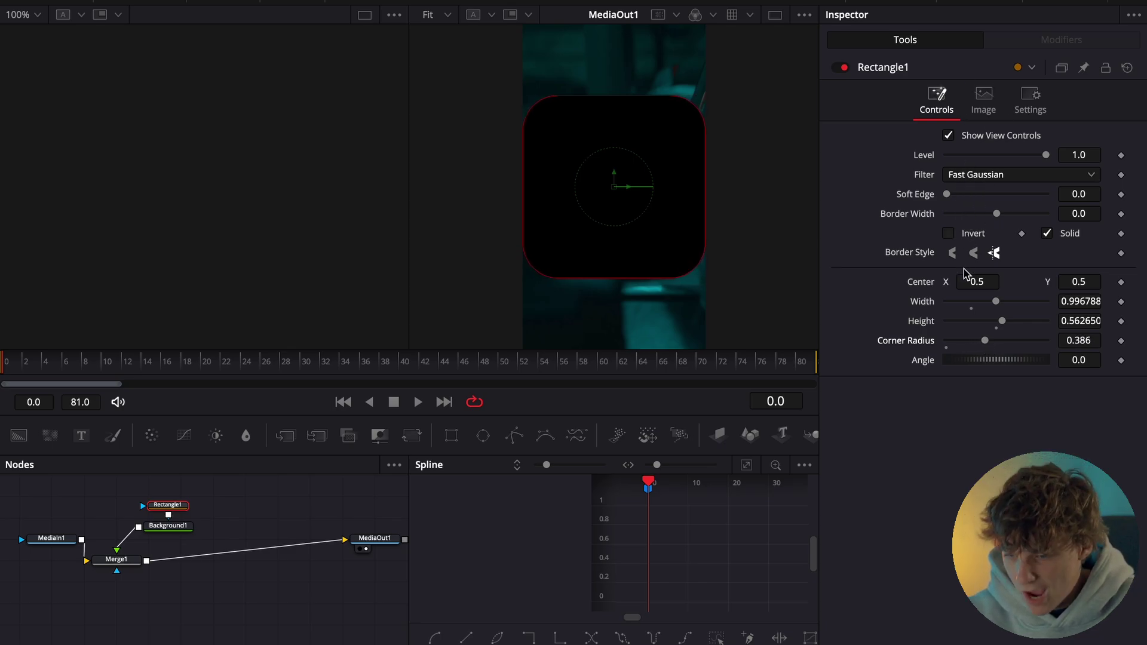
{"action": "left_click", "coordinate": [948, 235]}
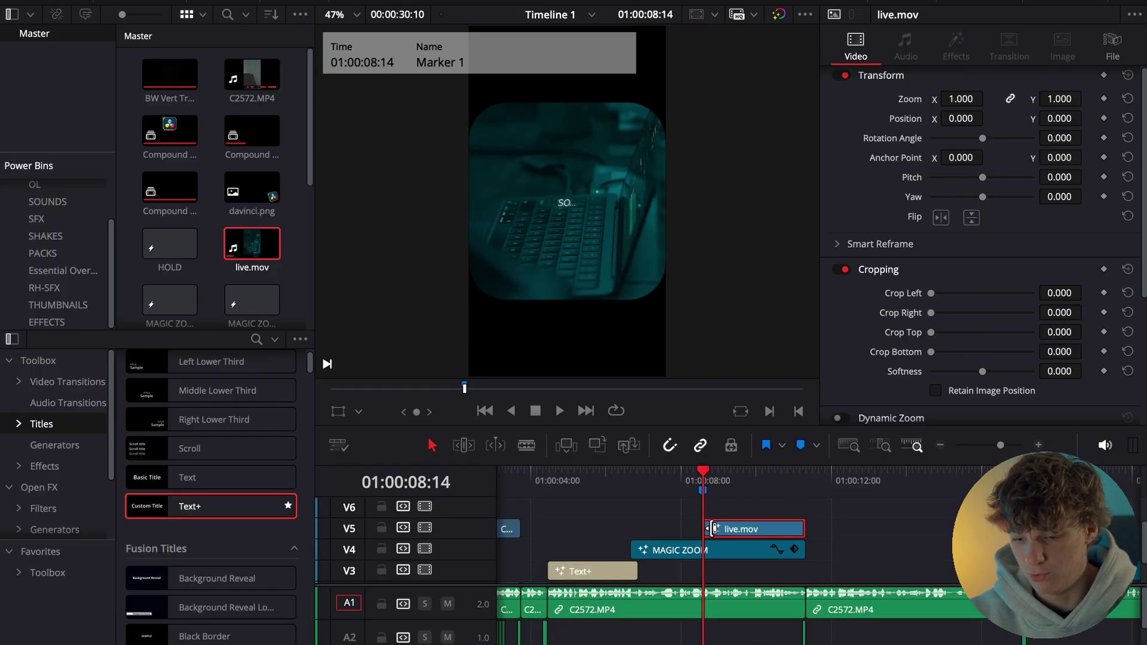
- Play the masked live.mov overlay from before 01:00:08:14 through its end and examine the cut back to the speaker
{"action": "left_click", "coordinate": [683, 481]}
{"action": "key", "text": "space"}
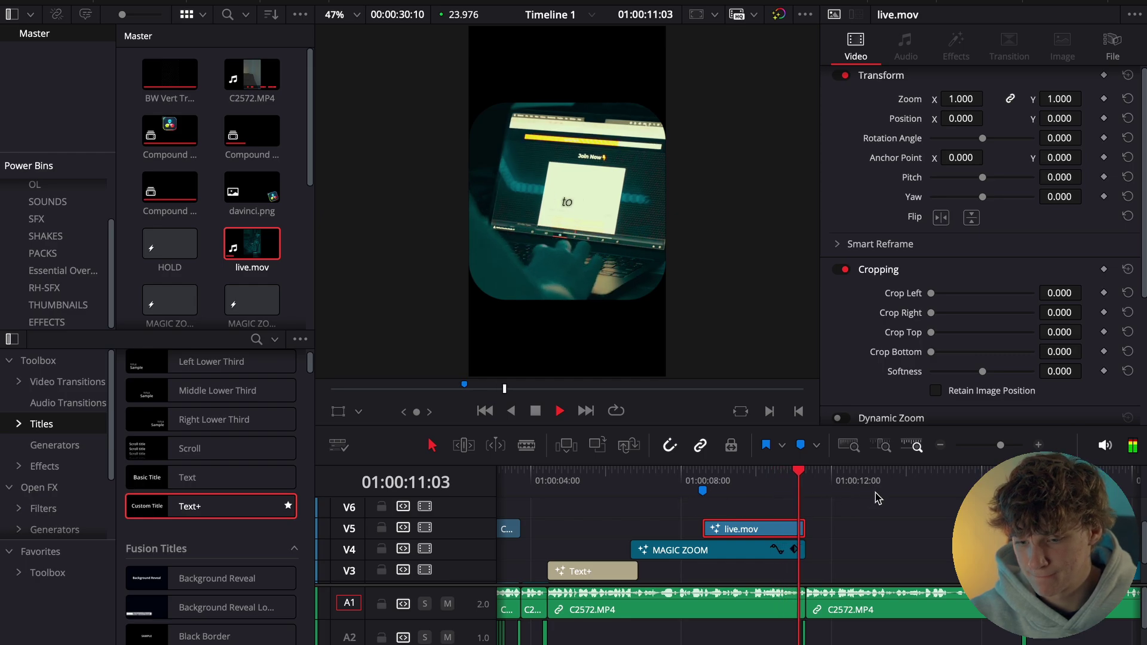
{"action": "key", "text": "space"}
{"action": "key", "text": "super+equal"}
{"action": "key", "text": "super+equal"}
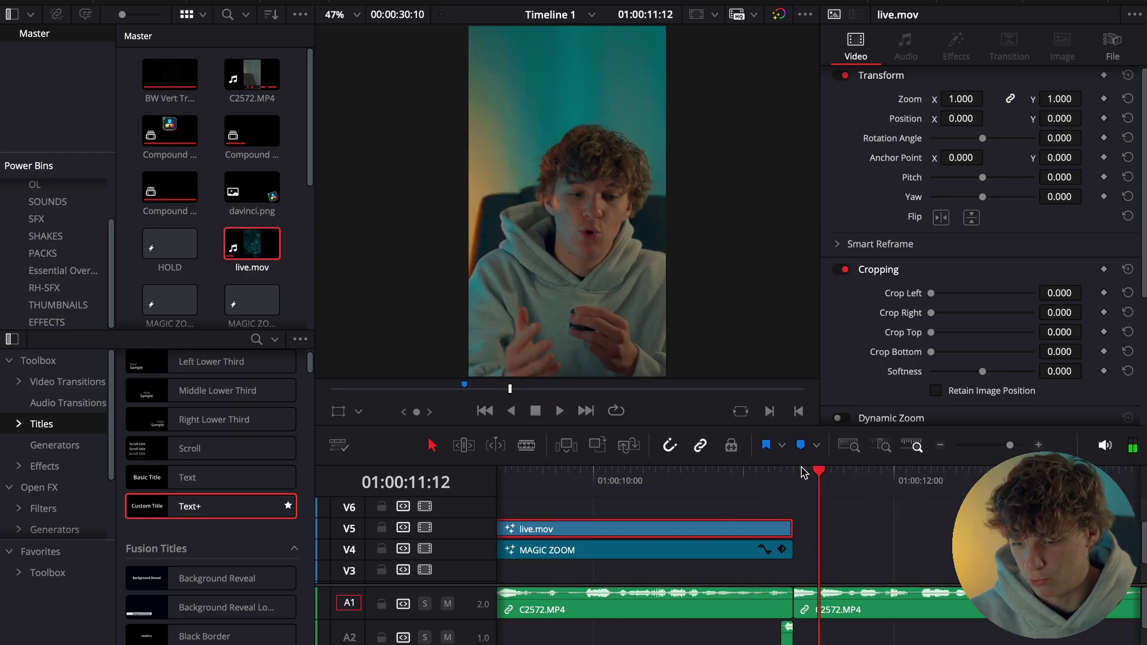
{"action": "left_click", "coordinate": [940, 446]}
{"action": "left_click", "coordinate": [941, 446]}
{"action": "left_click", "coordinate": [779, 556]}
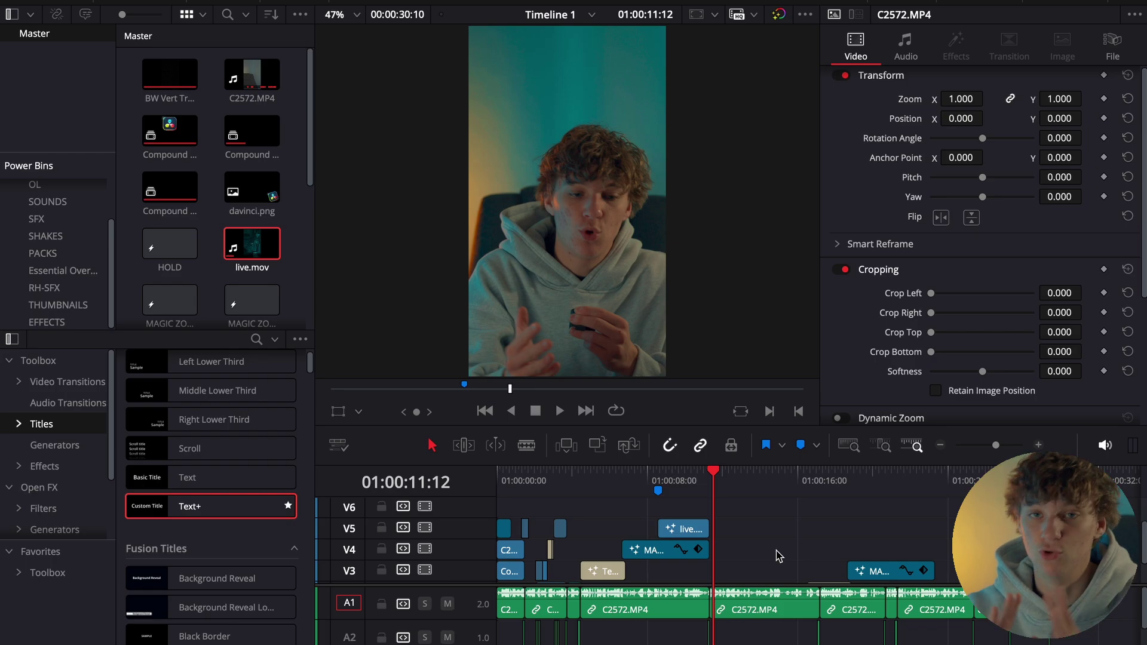